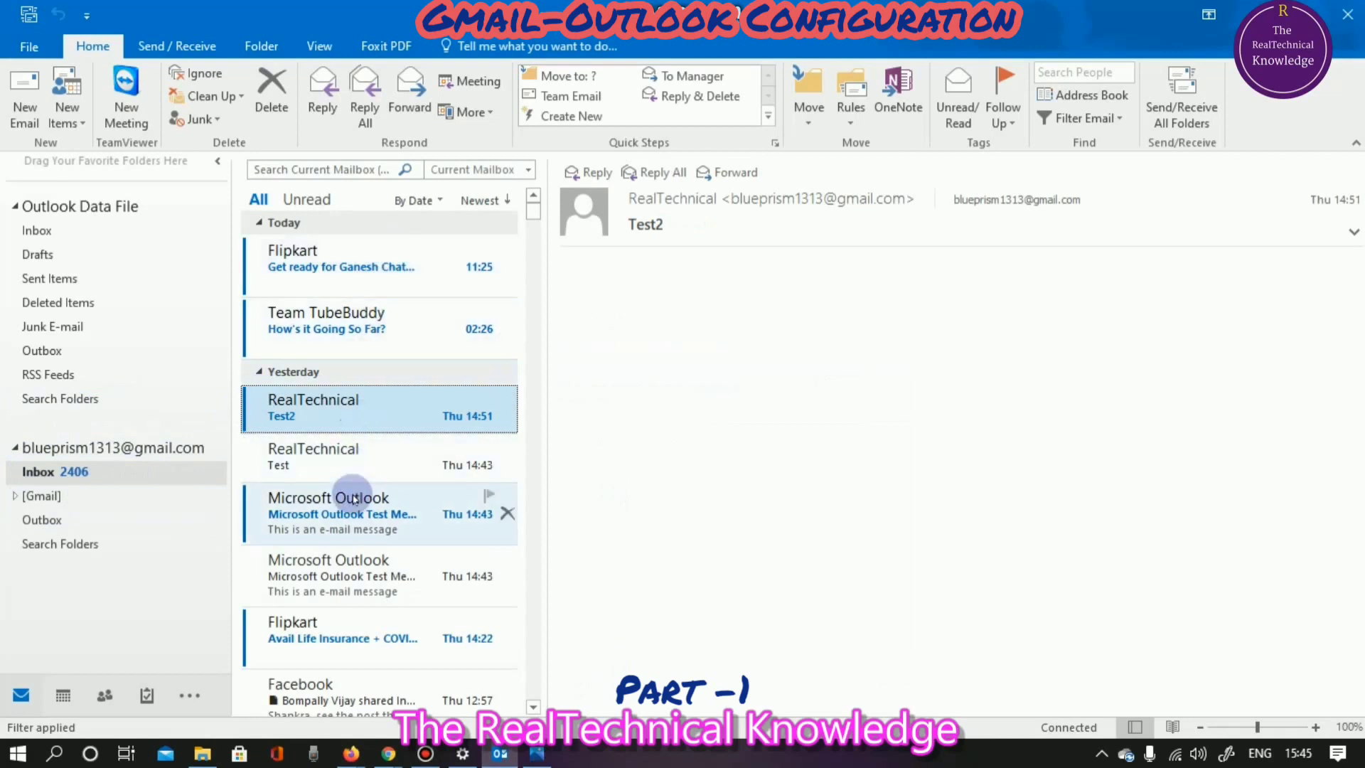
Step: Minimize Outlook to reach the Gmail account chooser in the browser
{"action": "left_click", "coordinate": [1249, 15]}
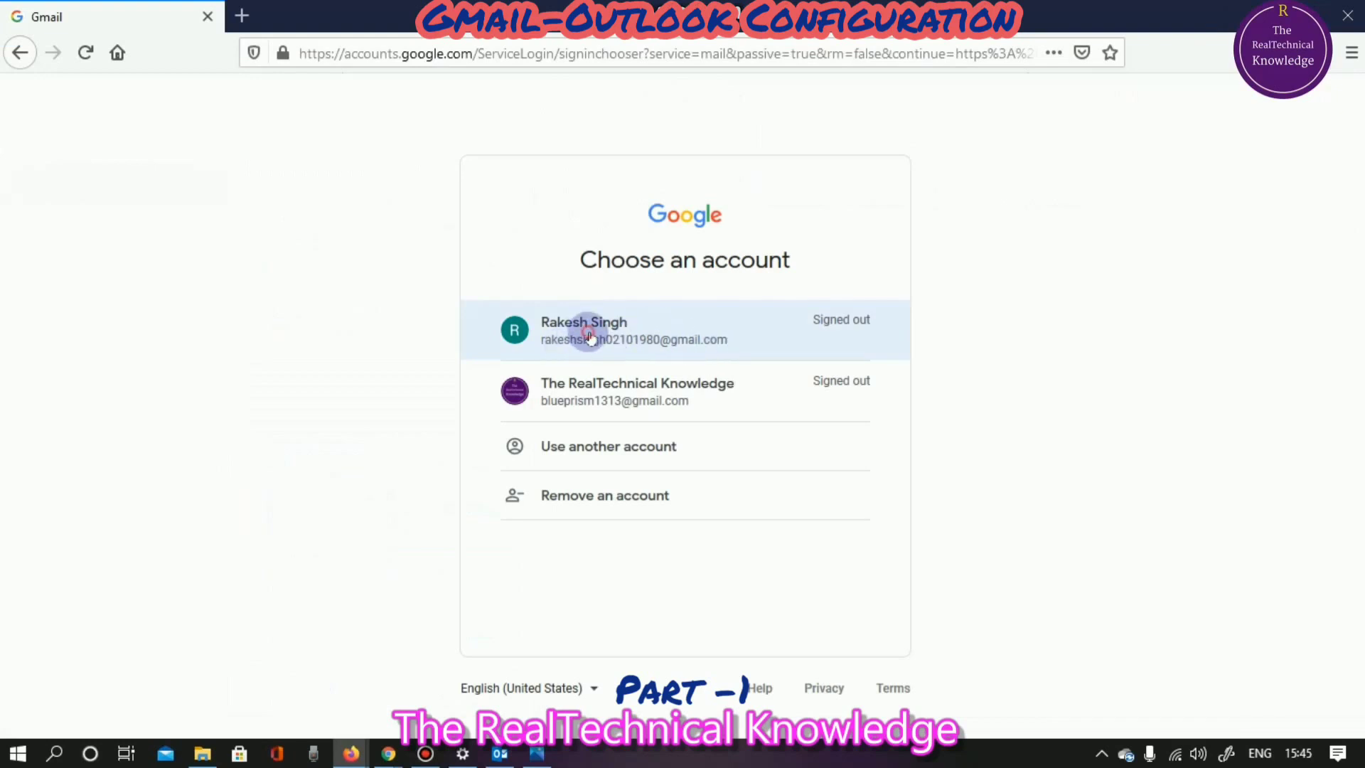
Step: Sign in with the first listed account and open Gmail's See all settings page
{"action": "left_click", "coordinate": [588, 337]}
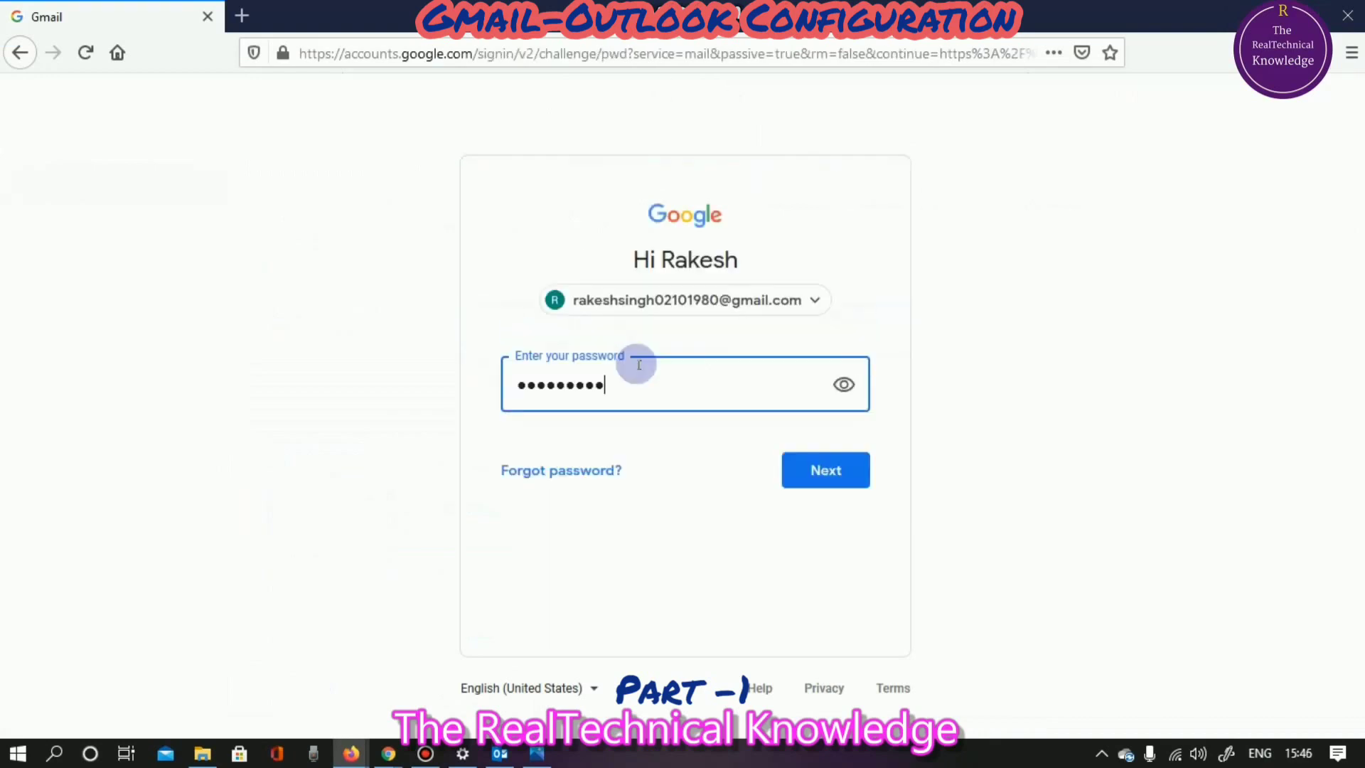
{"action": "left_click", "coordinate": [838, 482]}
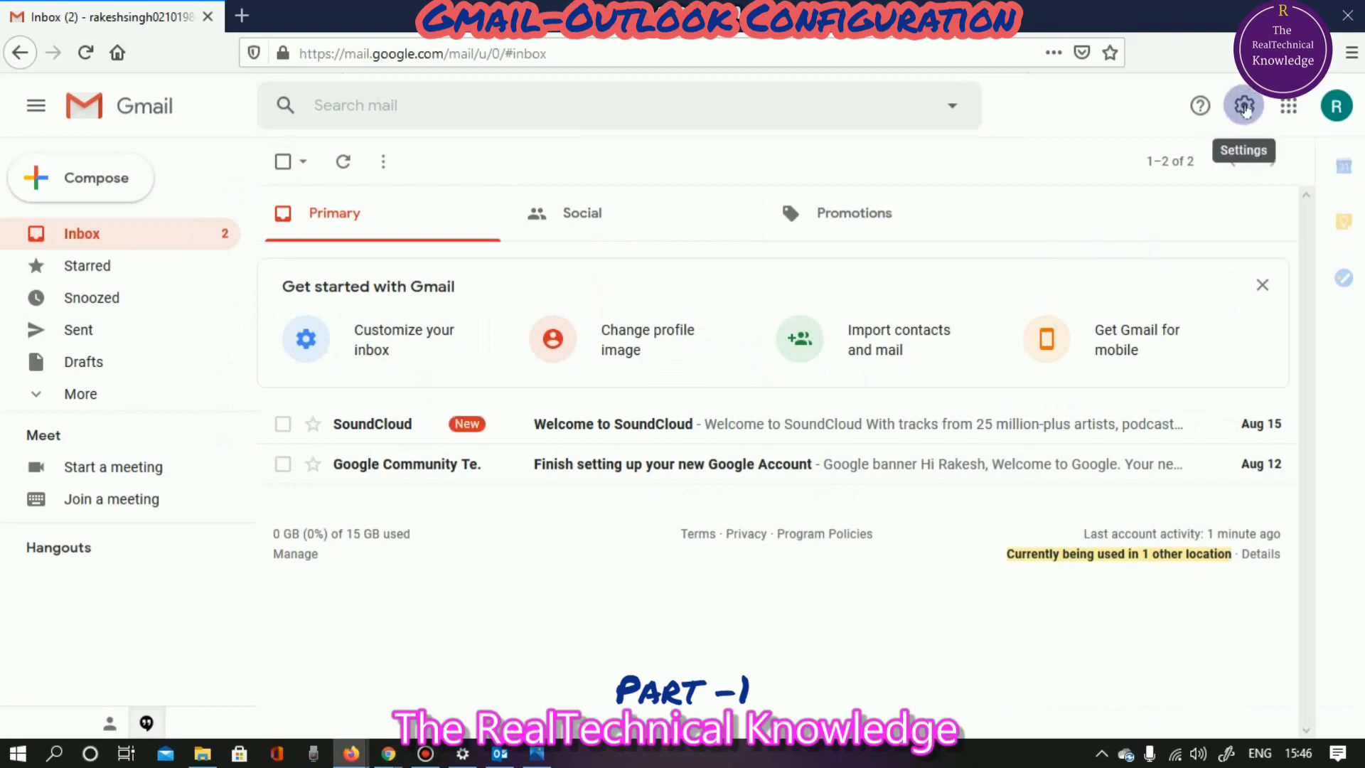
{"action": "left_click", "coordinate": [1244, 108]}
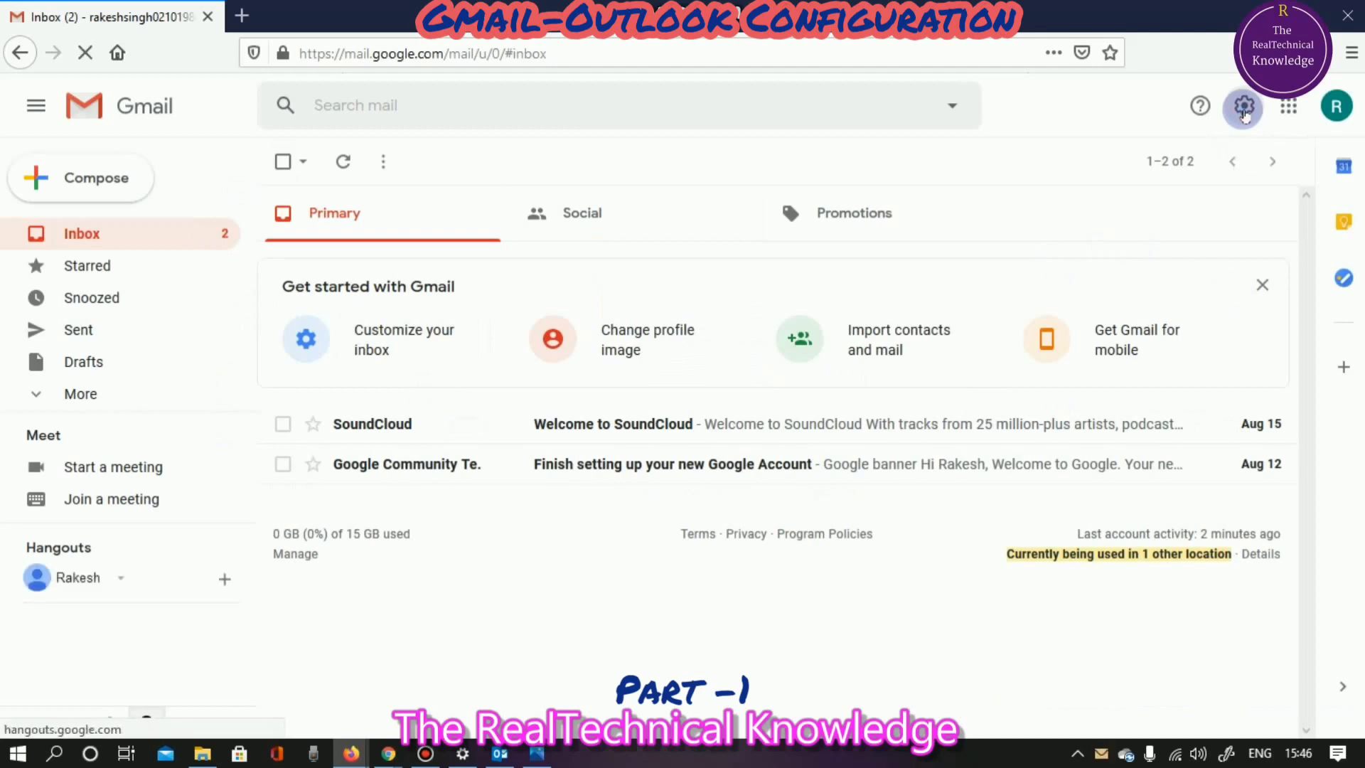
{"action": "left_click", "coordinate": [1244, 110]}
{"action": "left_click", "coordinate": [1146, 212]}
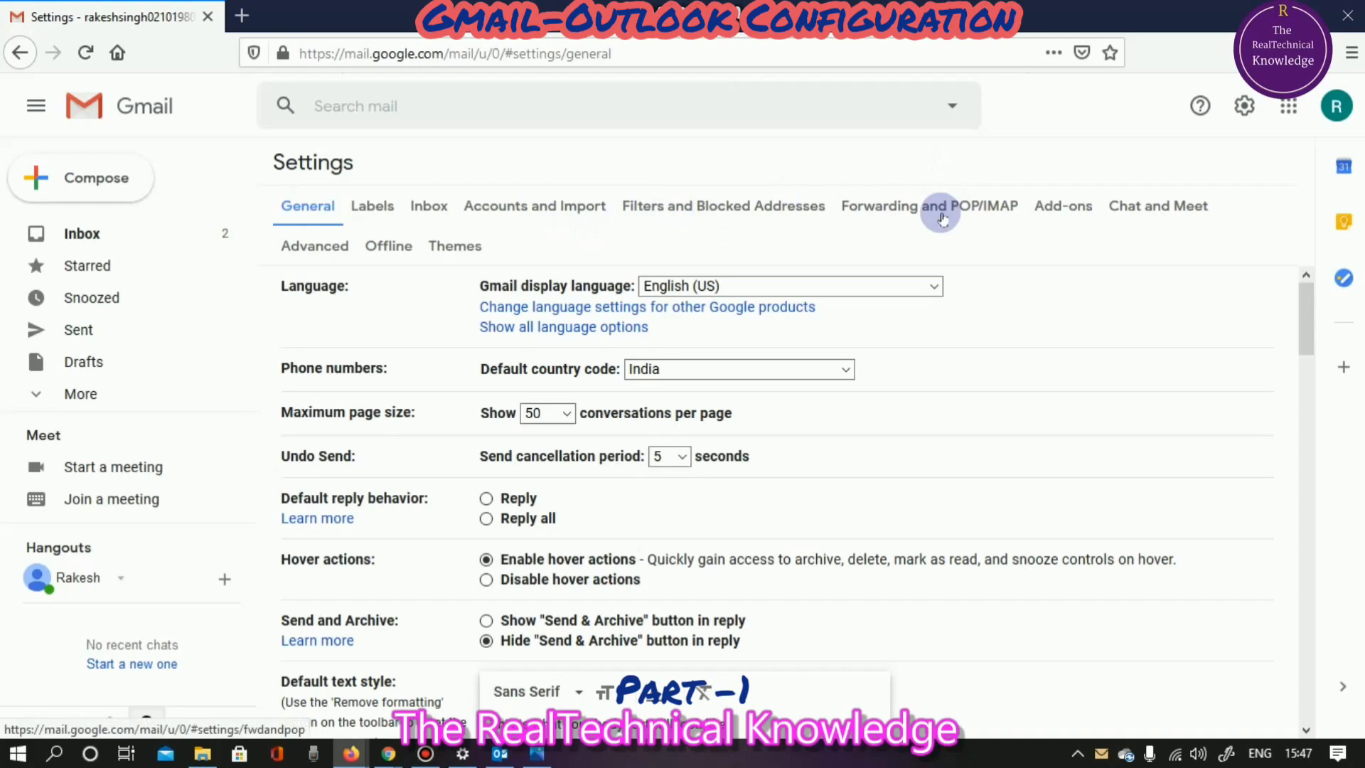
Step: On the Forwarding and POP/IMAP tab, enable POP for all mail and enable IMAP
{"action": "left_click", "coordinate": [942, 215]}
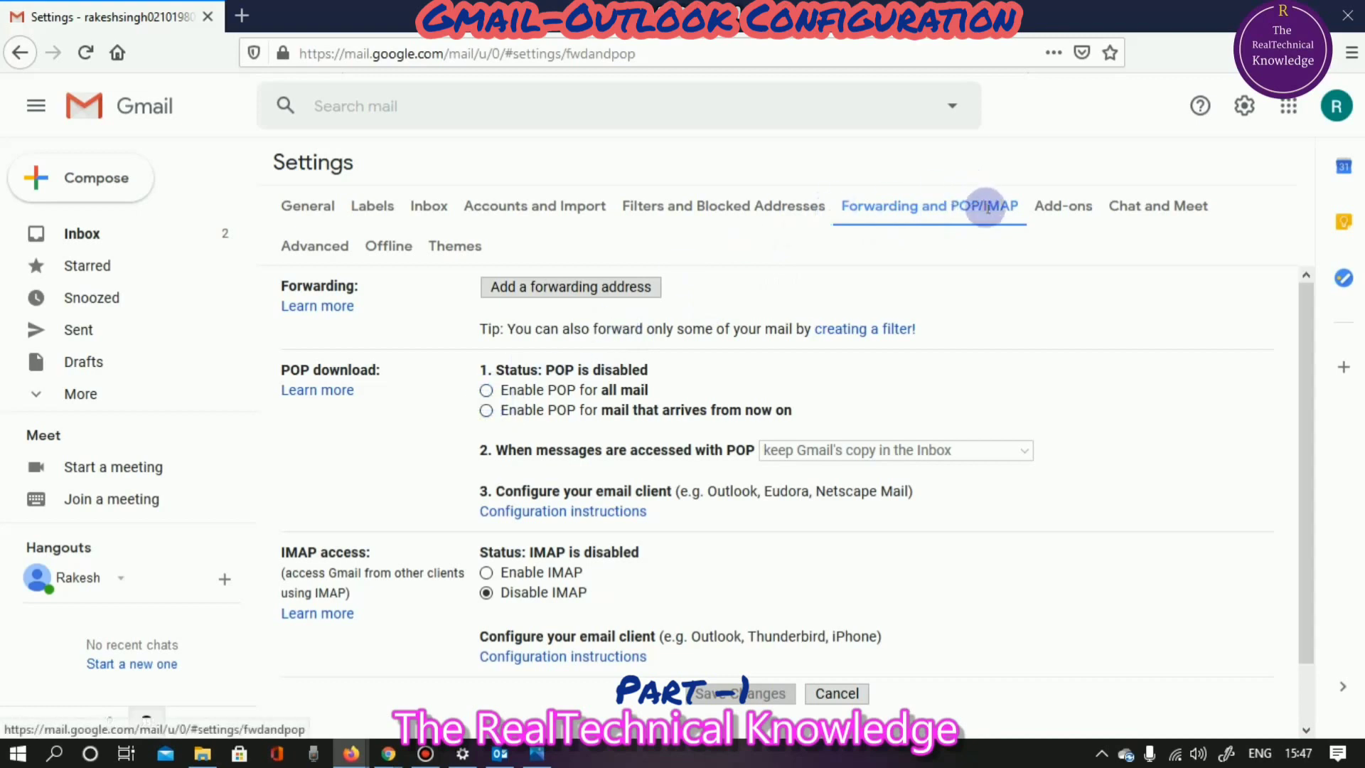
{"action": "left_click", "coordinate": [487, 390]}
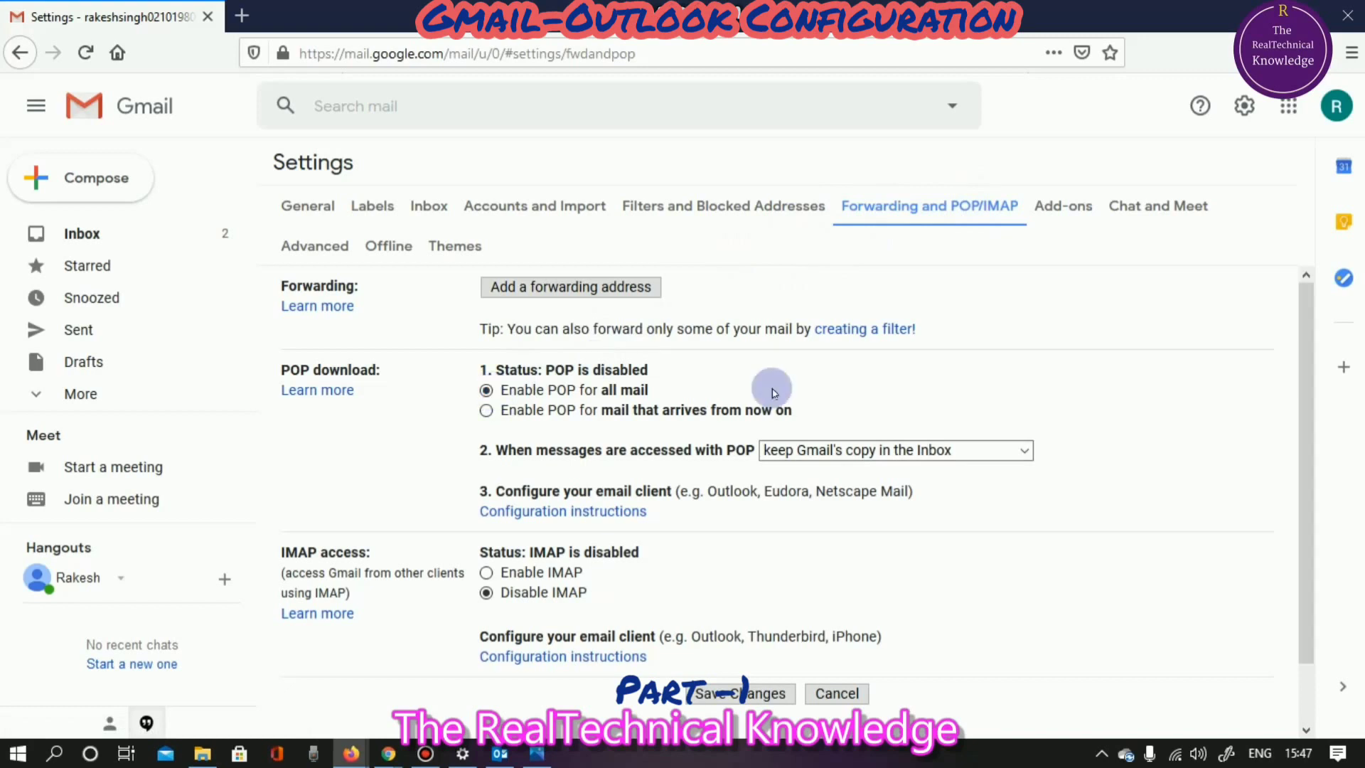
{"action": "left_click_drag", "start_coordinate": [1303, 384], "coordinate": [744, 534]}
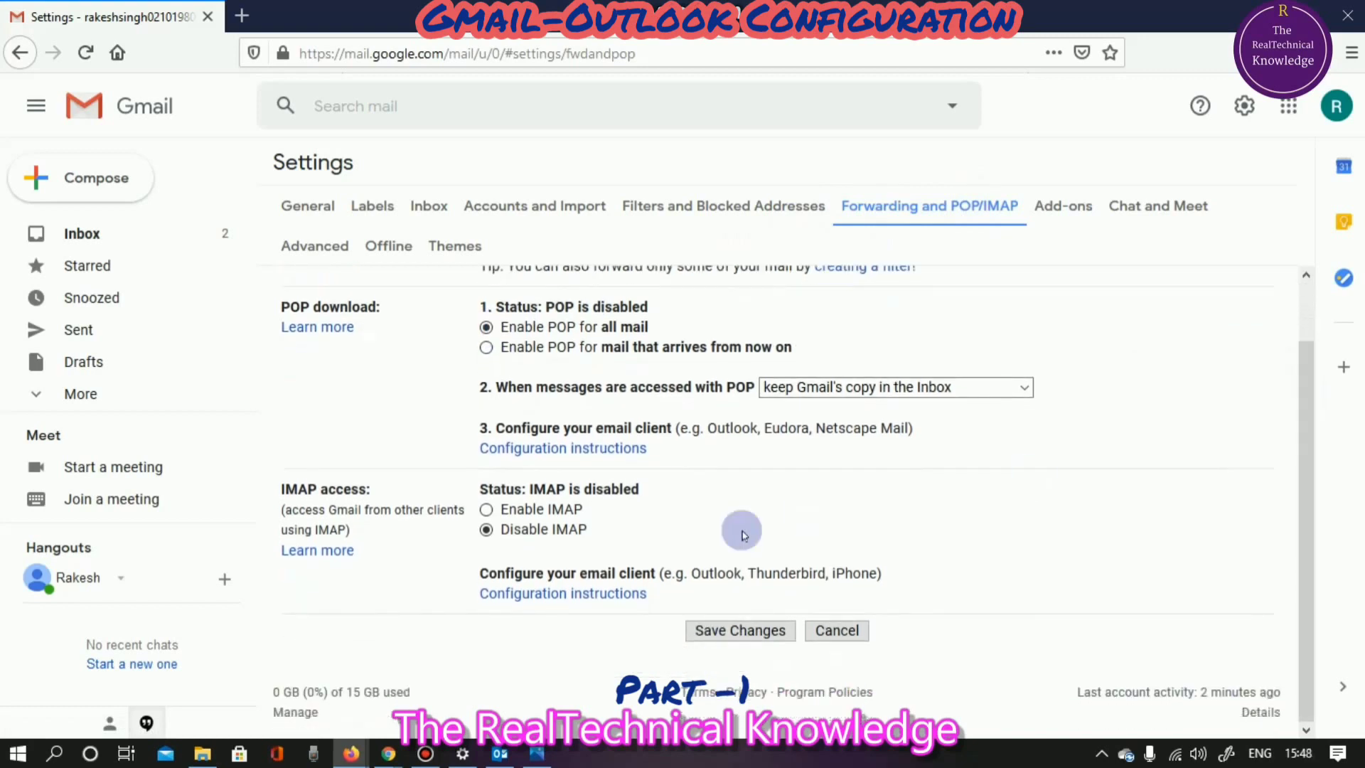
{"action": "left_click", "coordinate": [486, 509]}
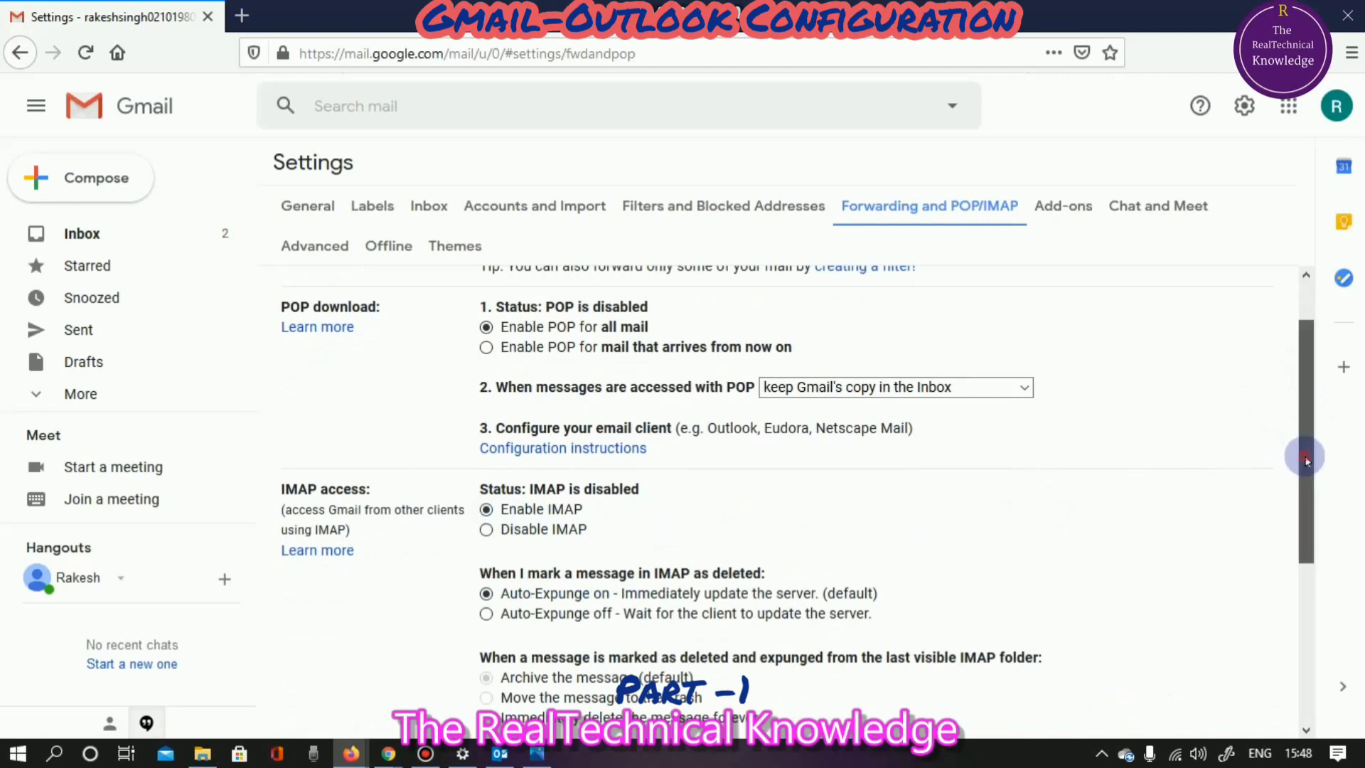
{"action": "left_click_drag", "start_coordinate": [1305, 458], "coordinate": [1286, 619]}
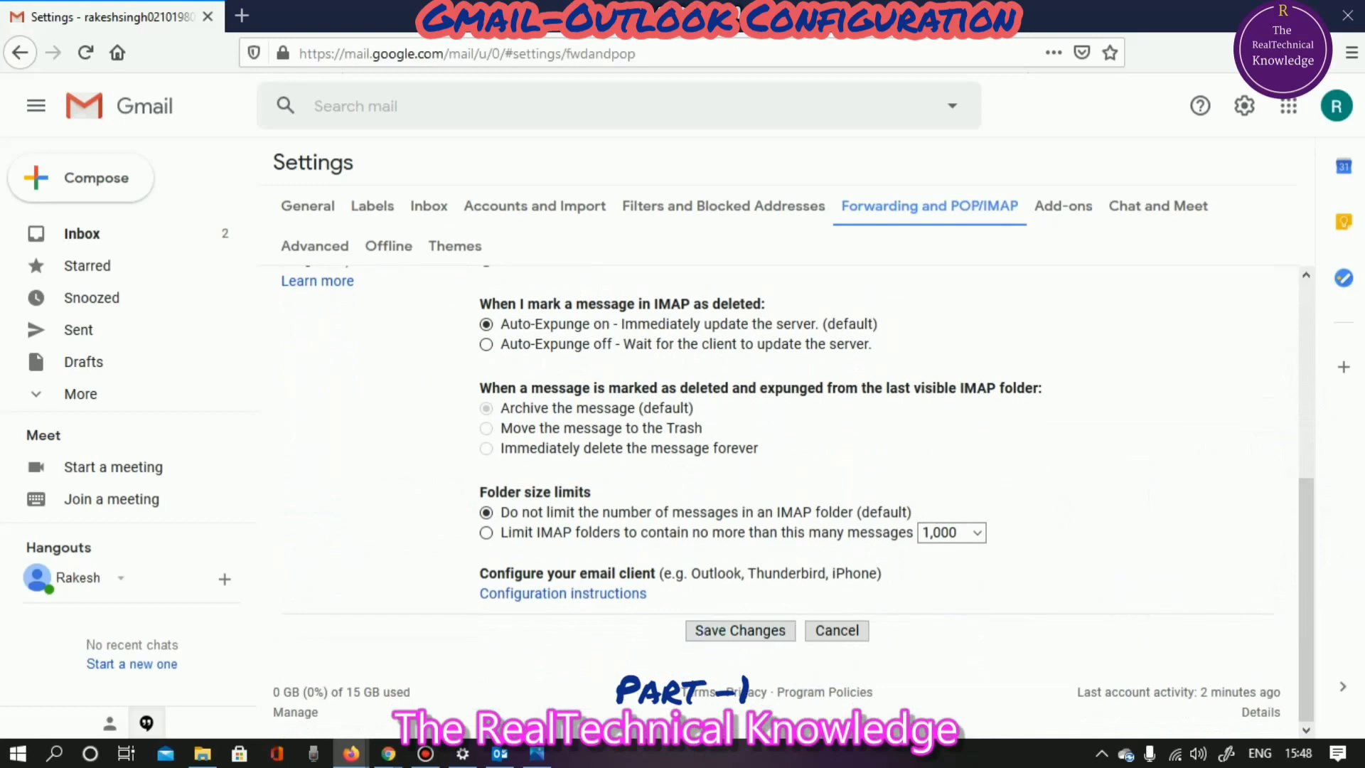
{"action": "left_click_drag", "start_coordinate": [1304, 564], "coordinate": [1288, 460]}
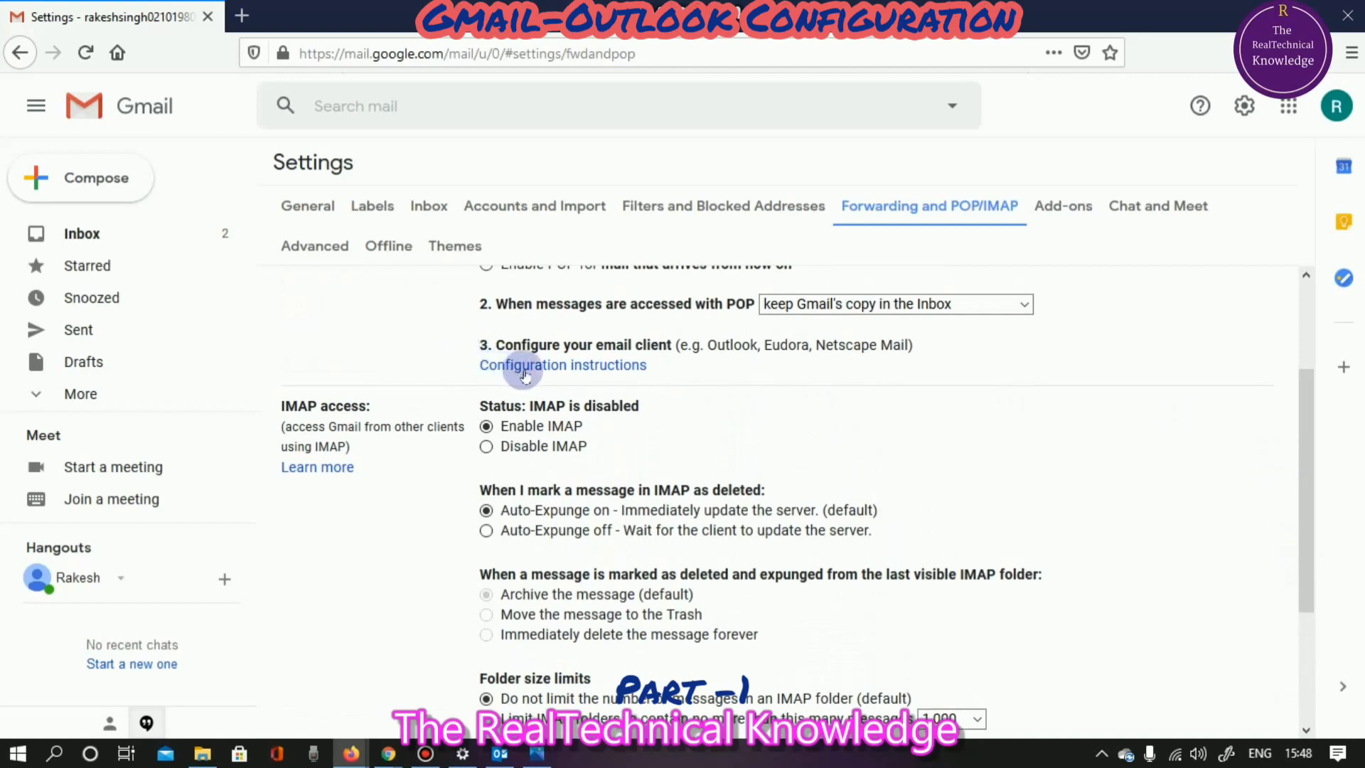
Step: Open the POP configuration instructions and select the Step 2 server settings table
{"action": "left_click", "coordinate": [582, 365]}
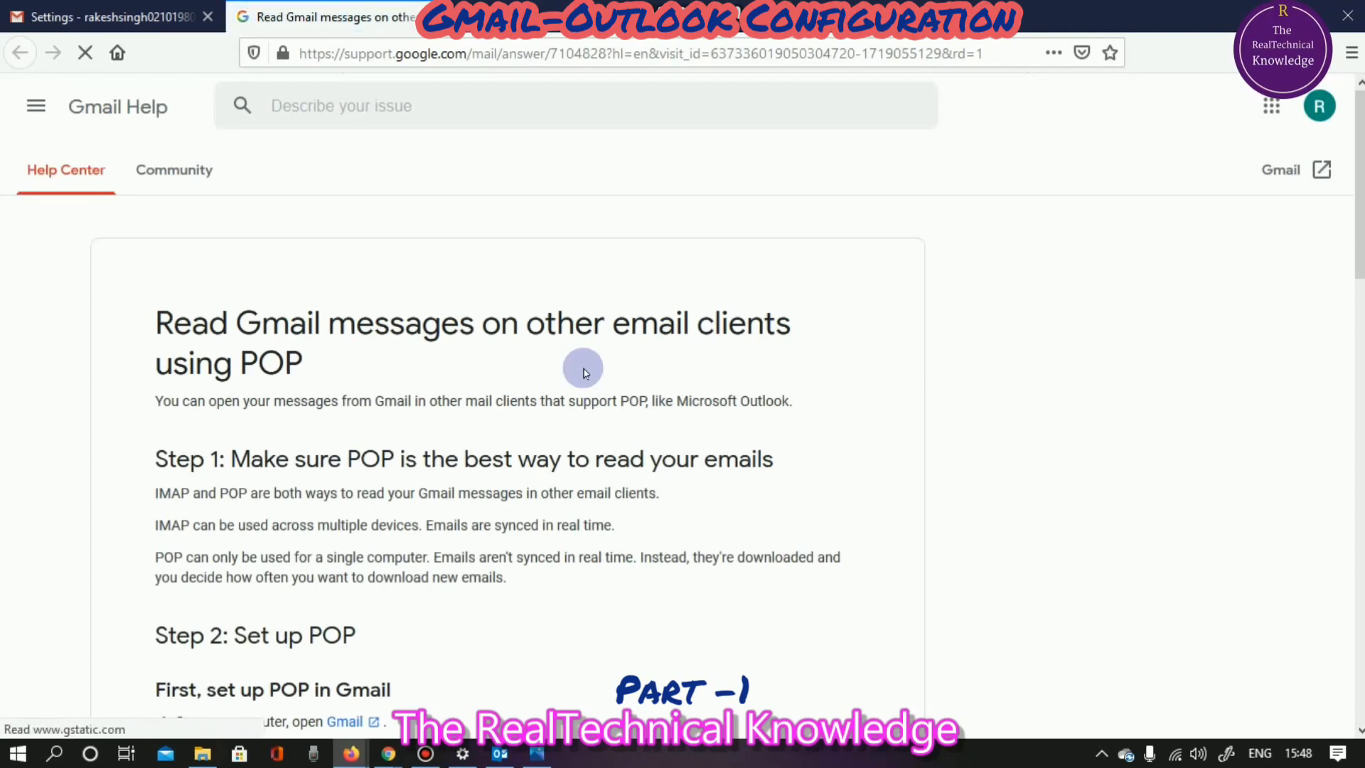
{"action": "scroll", "coordinate": [580, 369], "scroll_direction": "down", "scroll_amount": 5}
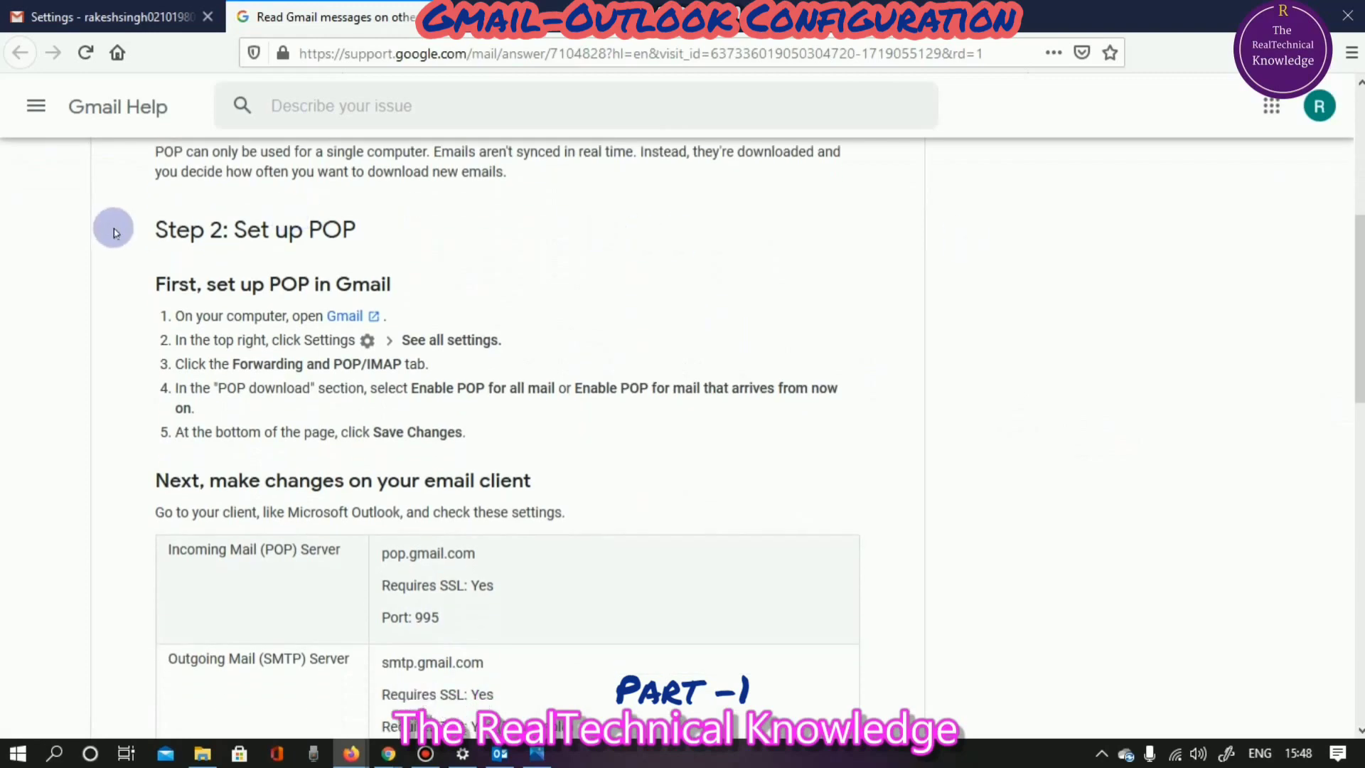
{"action": "left_click_drag", "start_coordinate": [145, 231], "coordinate": [586, 719]}
Step: Back in Gmail settings, save the POP and IMAP changes
{"action": "left_click", "coordinate": [92, 21]}
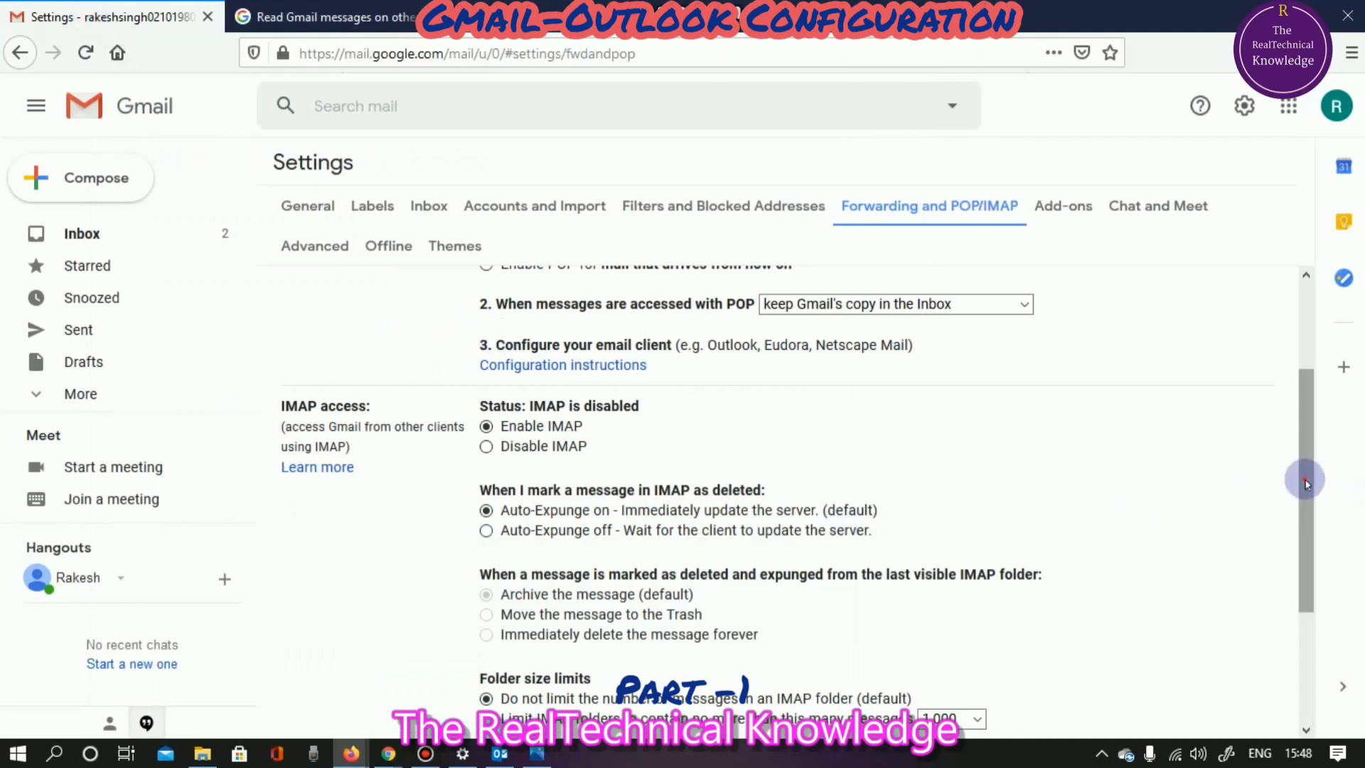
{"action": "left_click_drag", "start_coordinate": [1306, 479], "coordinate": [1306, 594]}
{"action": "left_click", "coordinate": [725, 630]}
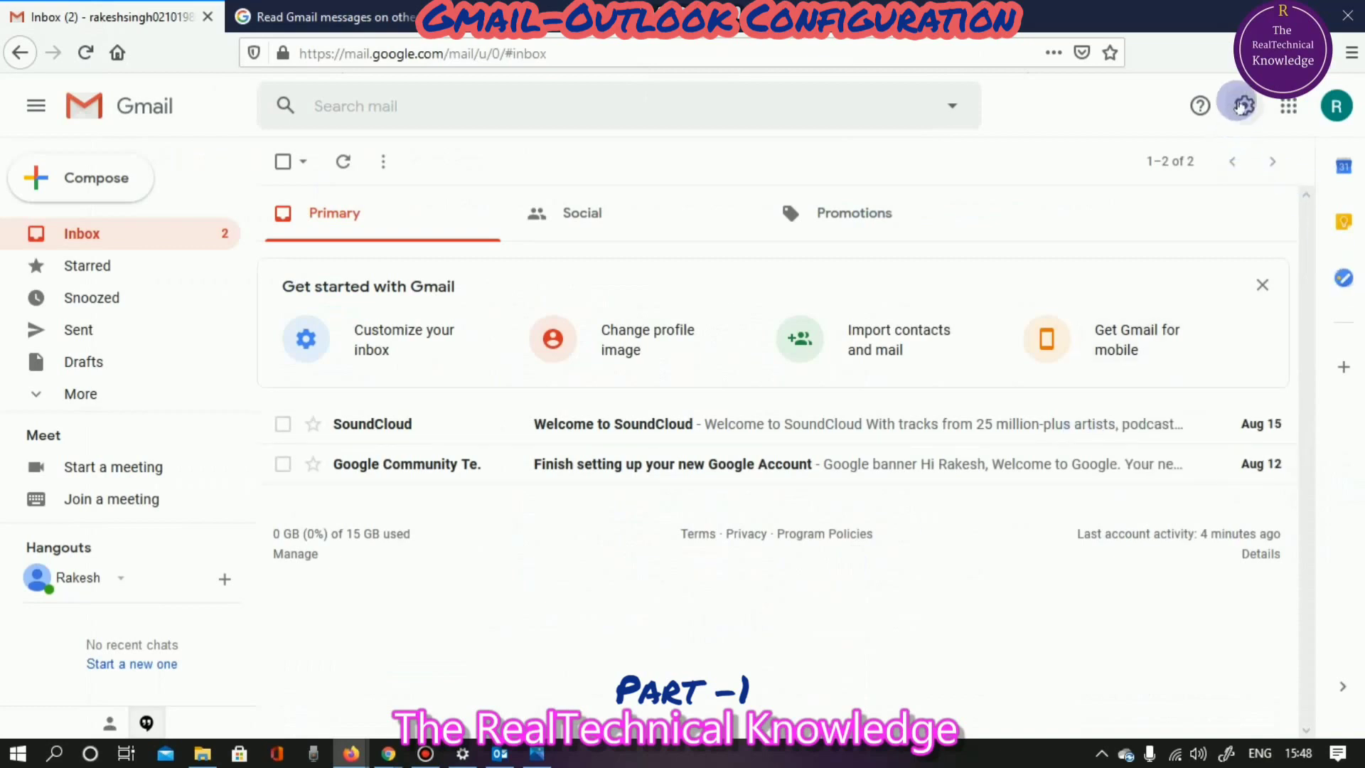
Step: Open Other Google Account settings from Gmail's Accounts and Import settings
{"action": "left_click", "coordinate": [1241, 107]}
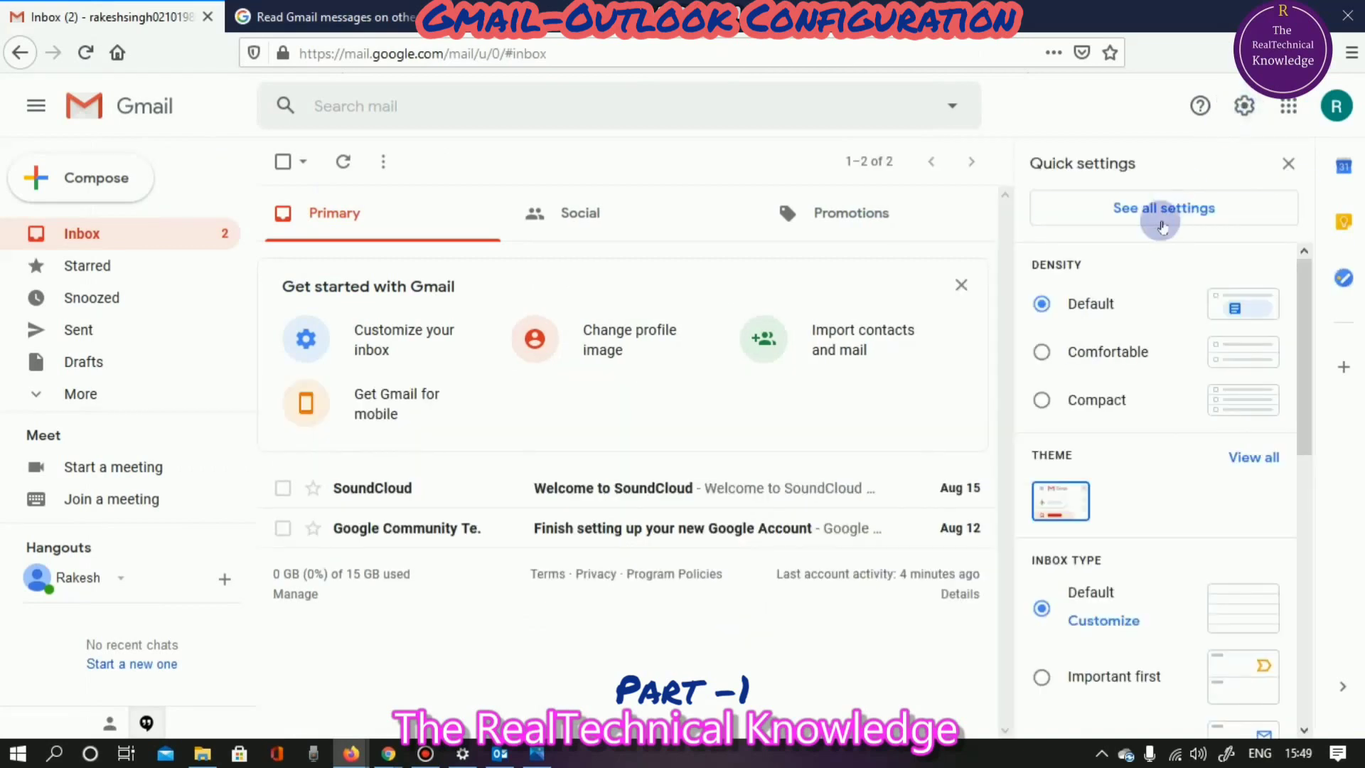
{"action": "left_click", "coordinate": [1159, 217]}
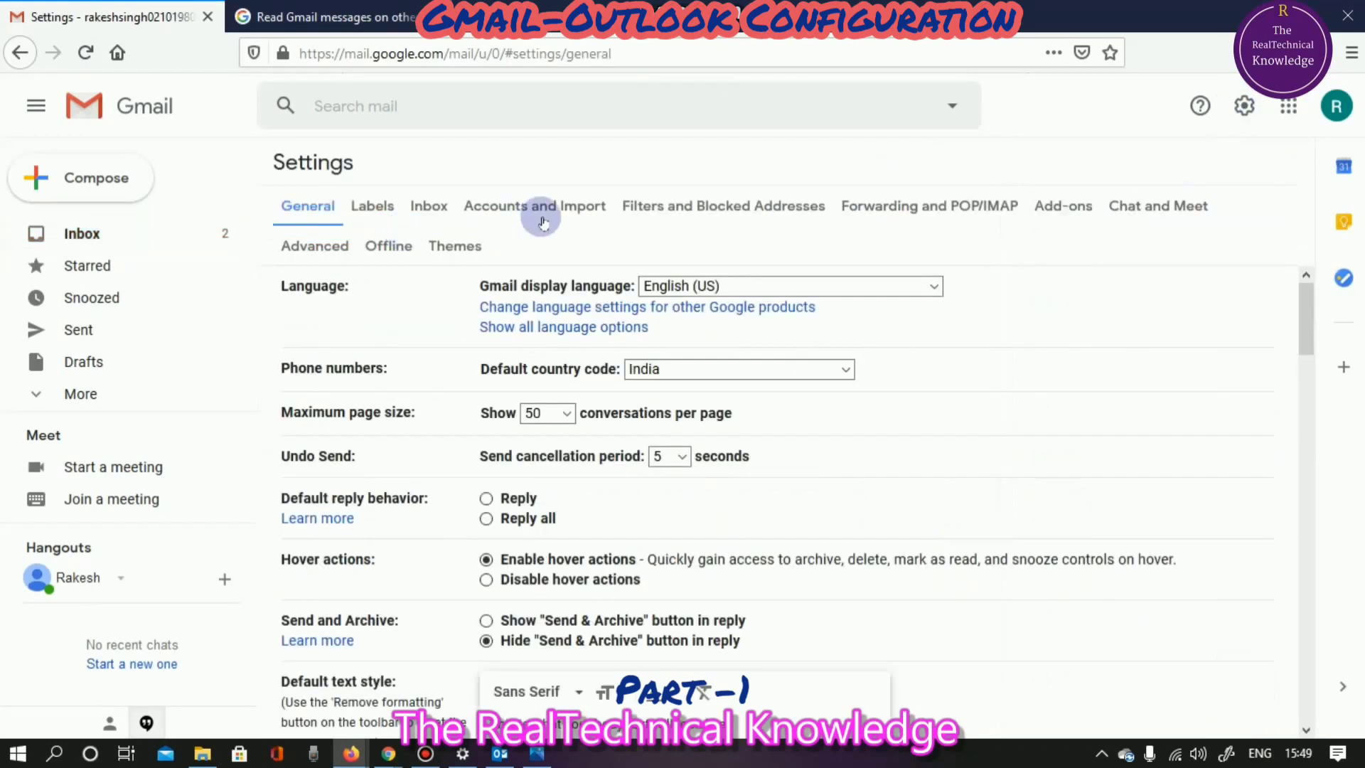
{"action": "left_click", "coordinate": [540, 213]}
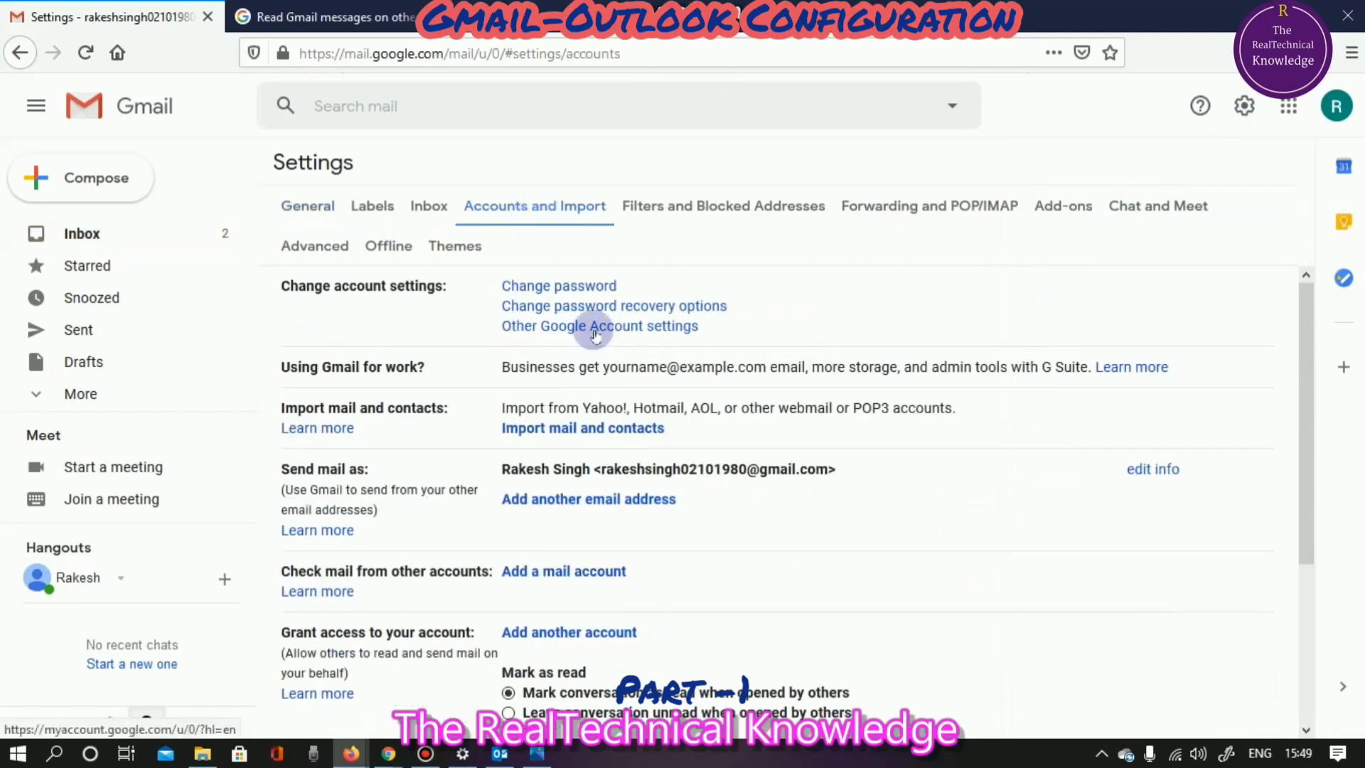
{"action": "left_click", "coordinate": [595, 328]}
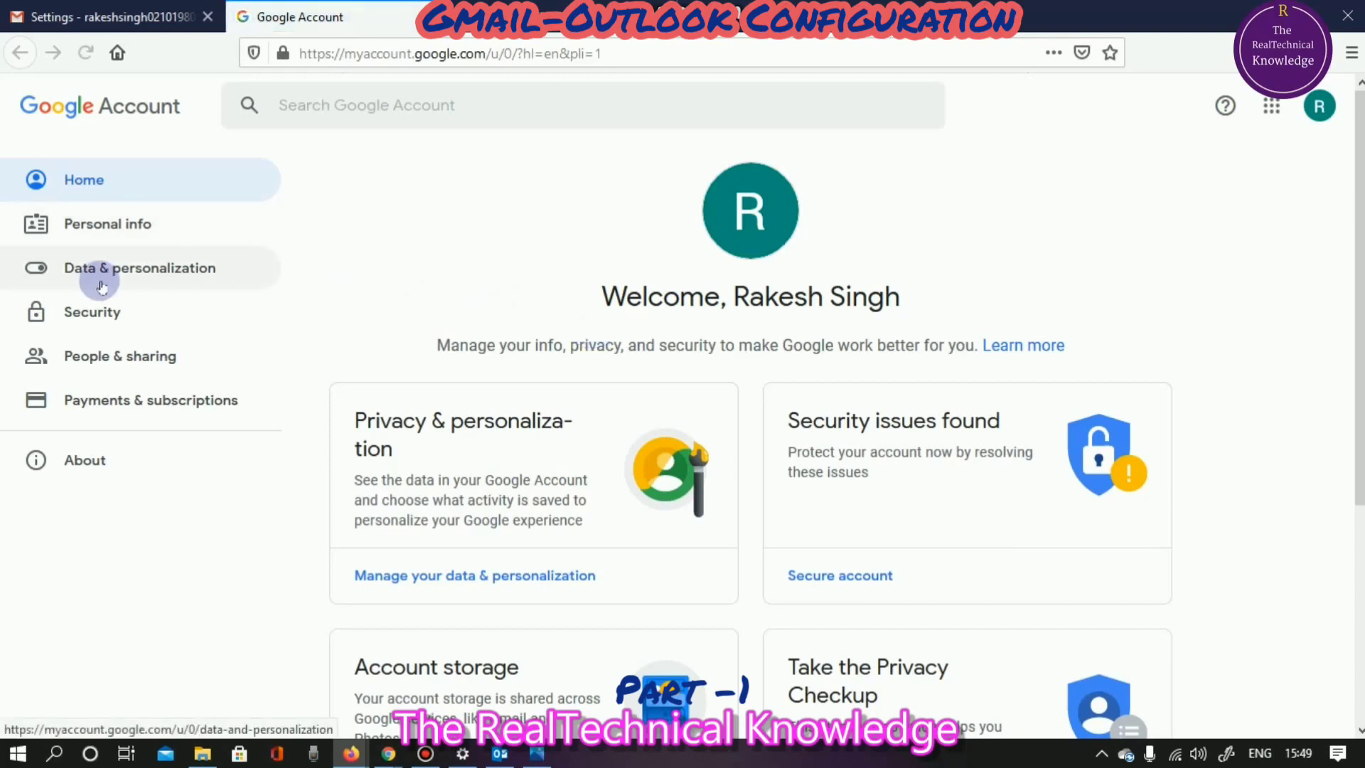
Step: Start 2-Step Verification setup under Security and confirm identity with the account password
{"action": "left_click", "coordinate": [94, 318]}
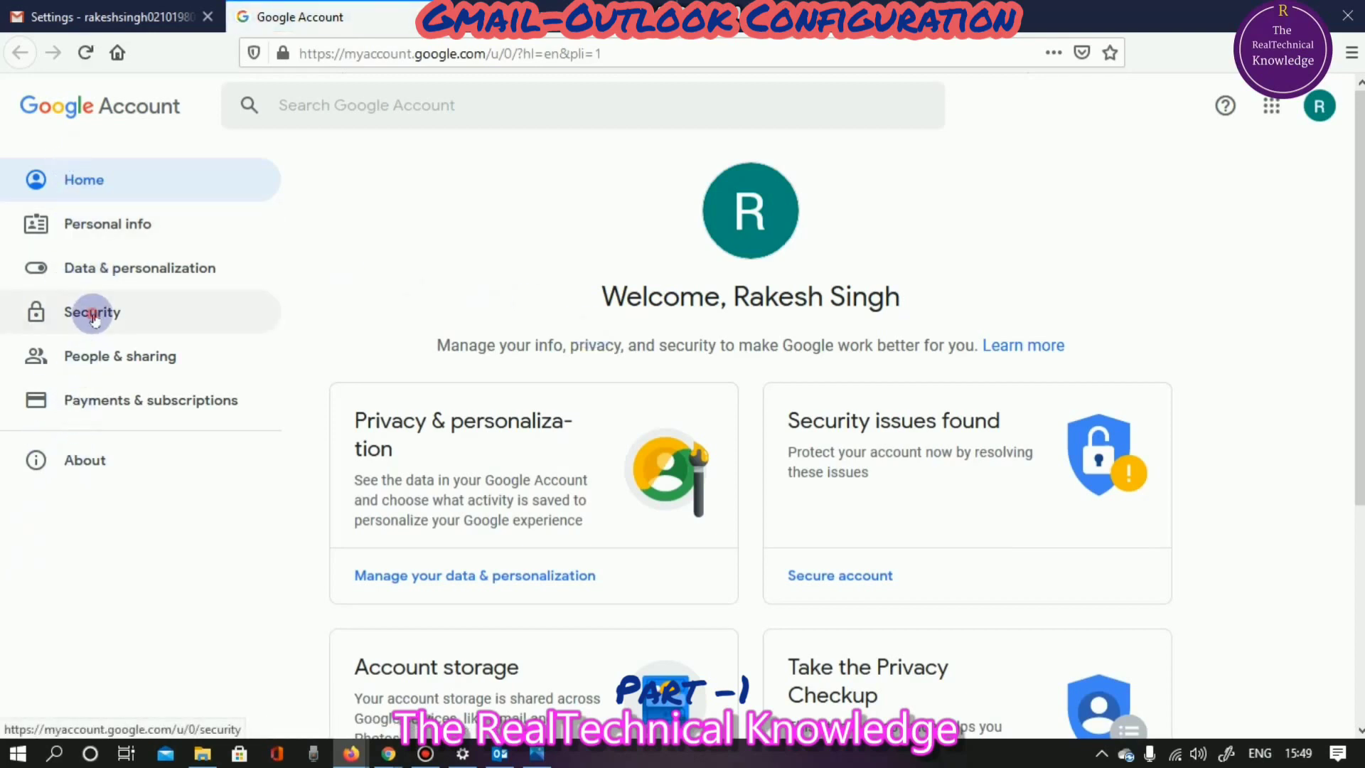
{"action": "left_click_drag", "start_coordinate": [1356, 204], "coordinate": [1356, 282]}
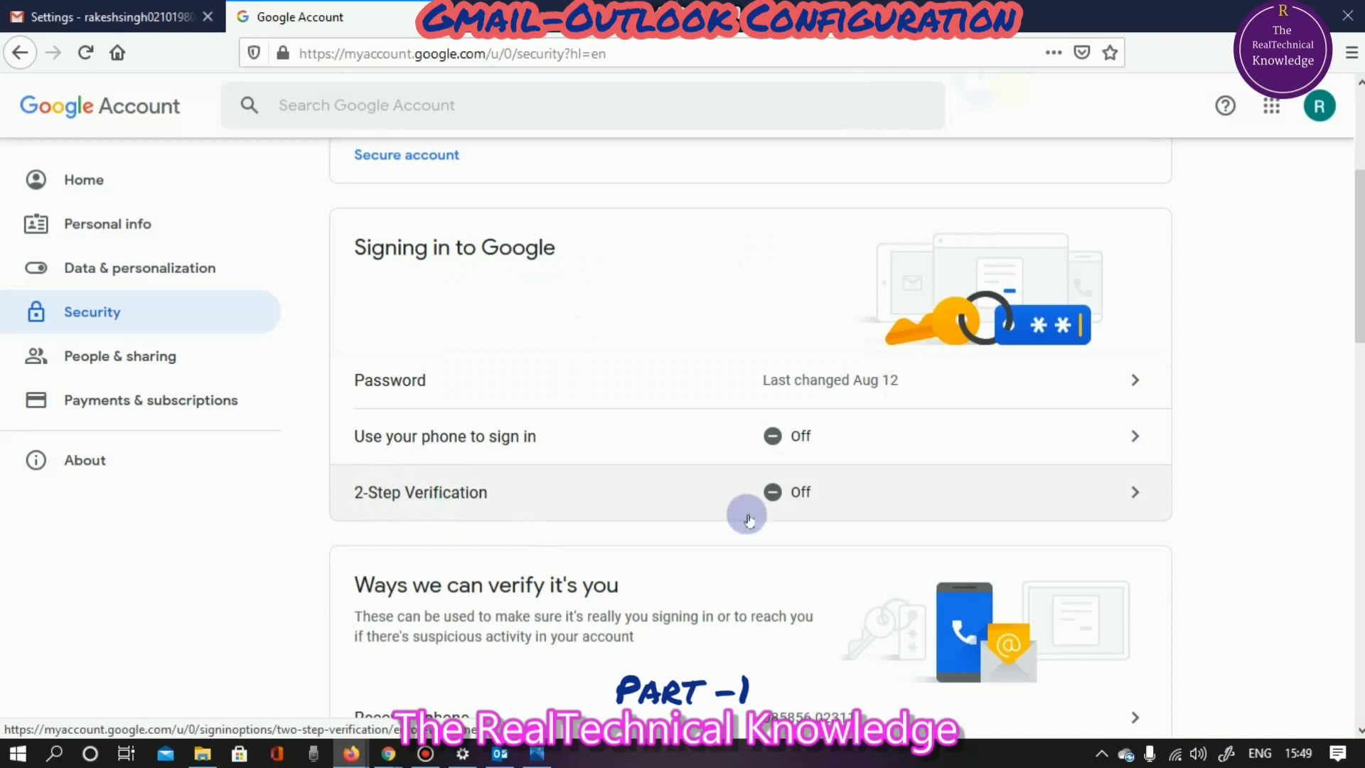
{"action": "left_click", "coordinate": [1135, 497]}
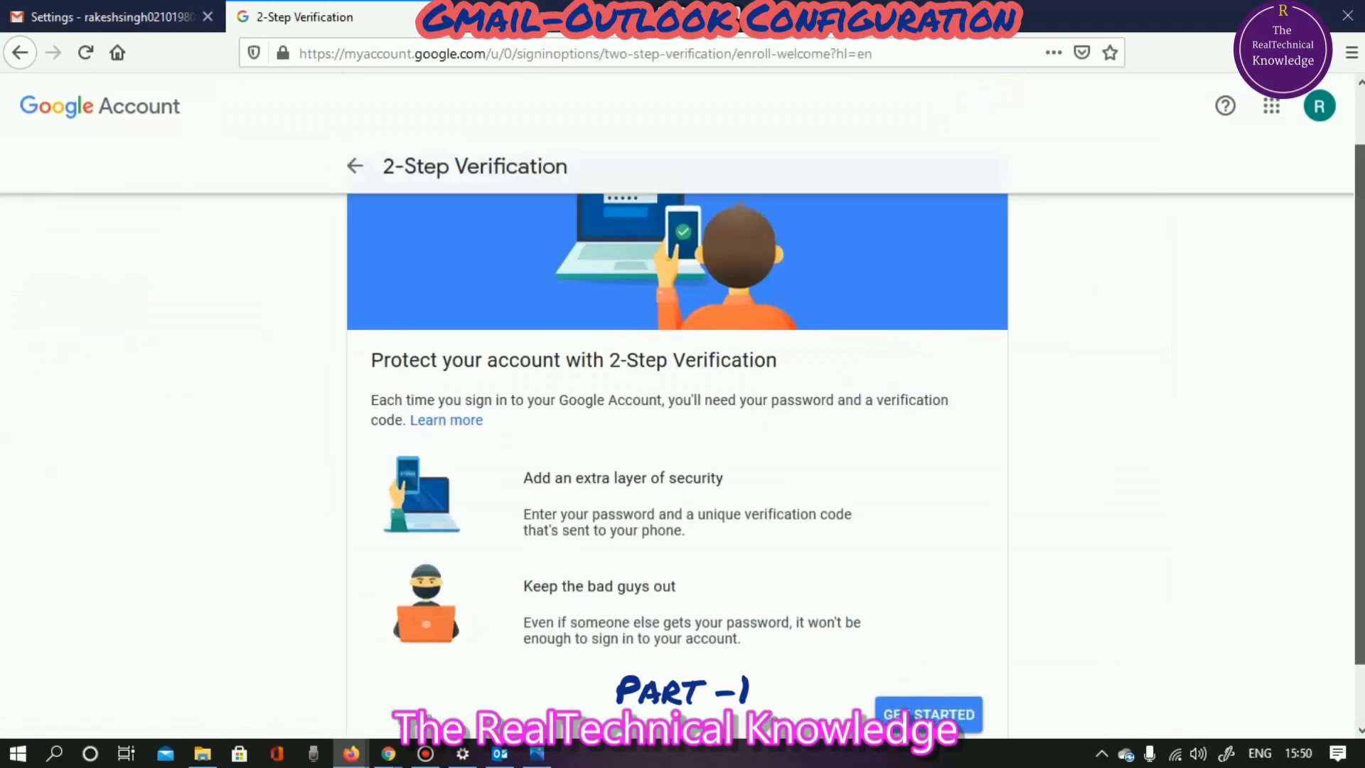
{"action": "left_click_drag", "start_coordinate": [1360, 404], "coordinate": [1359, 461]}
{"action": "left_click", "coordinate": [908, 665]}
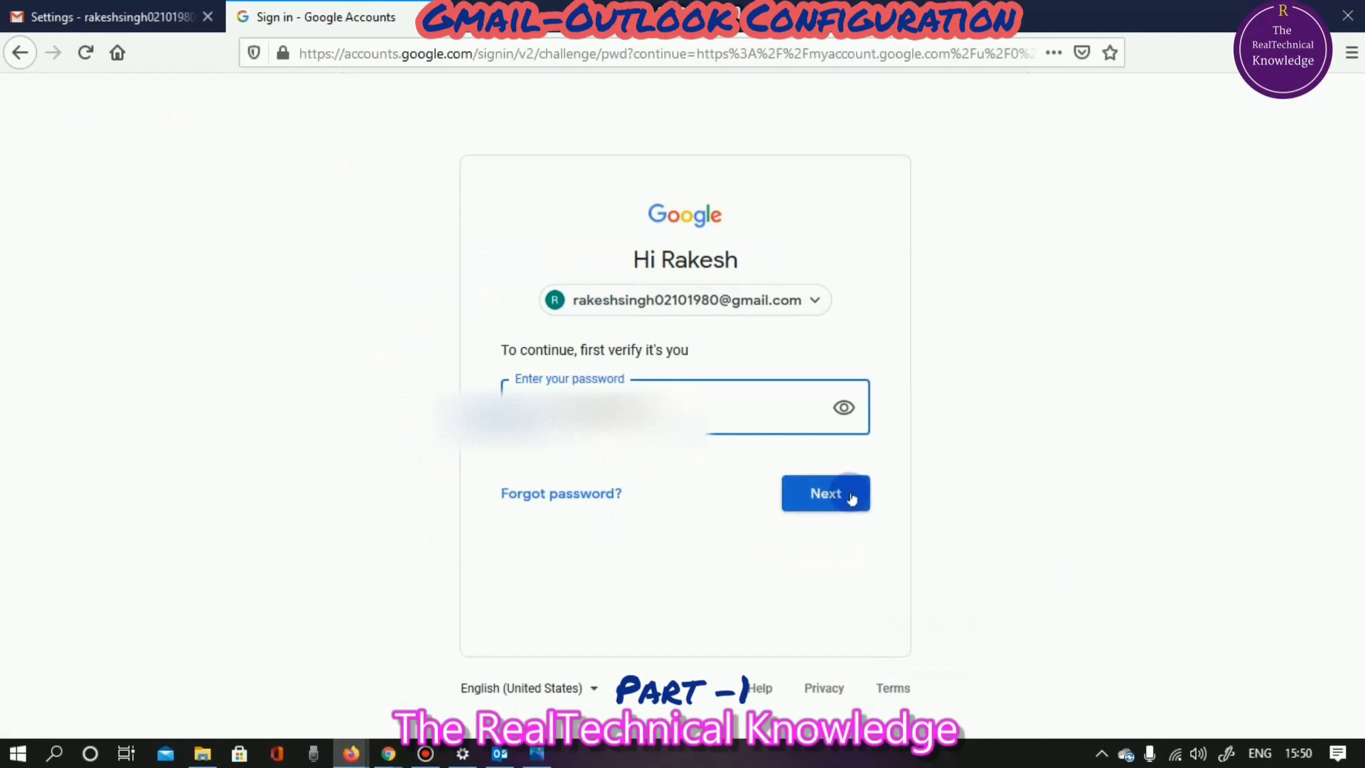
{"action": "left_click", "coordinate": [852, 496]}
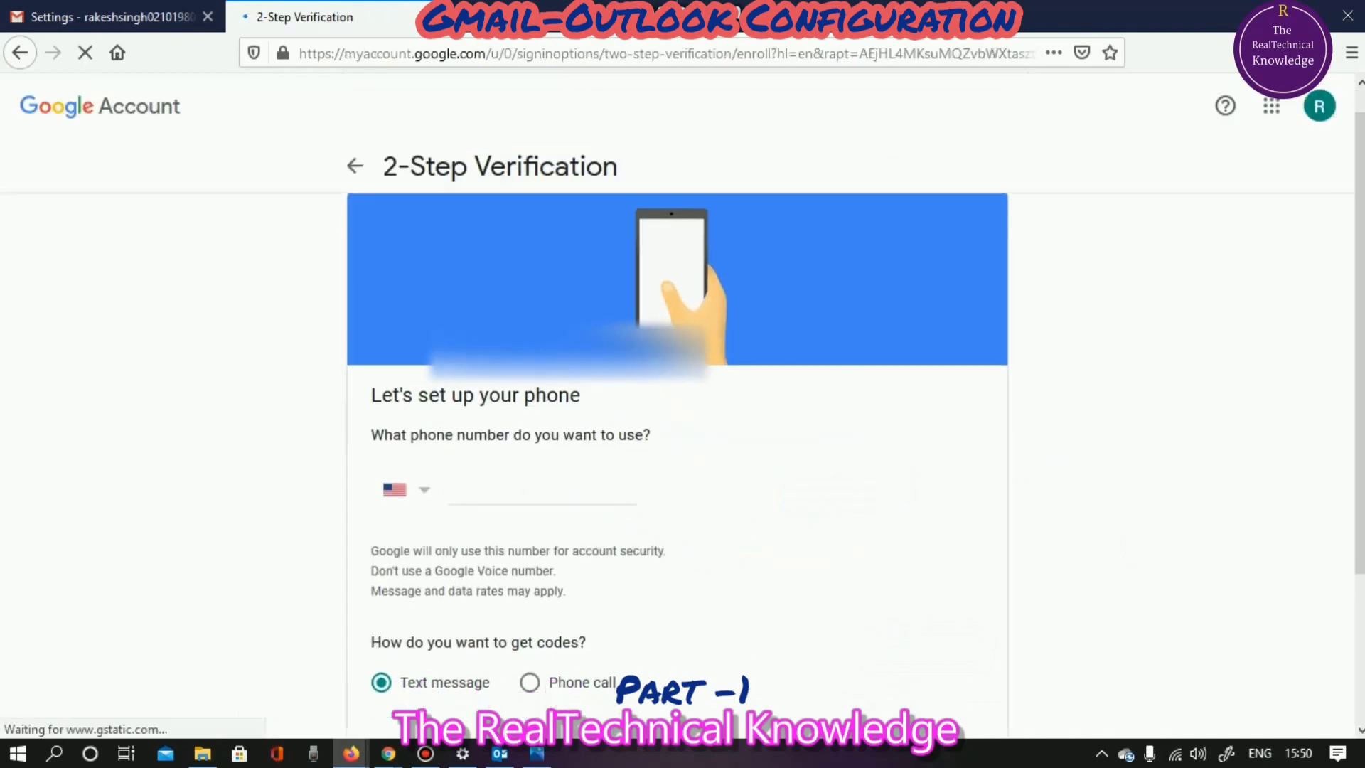
Step: Submit the phone number and enter the verification code received by text
{"action": "scroll", "coordinate": [677, 427], "scroll_direction": "down", "scroll_amount": 2}
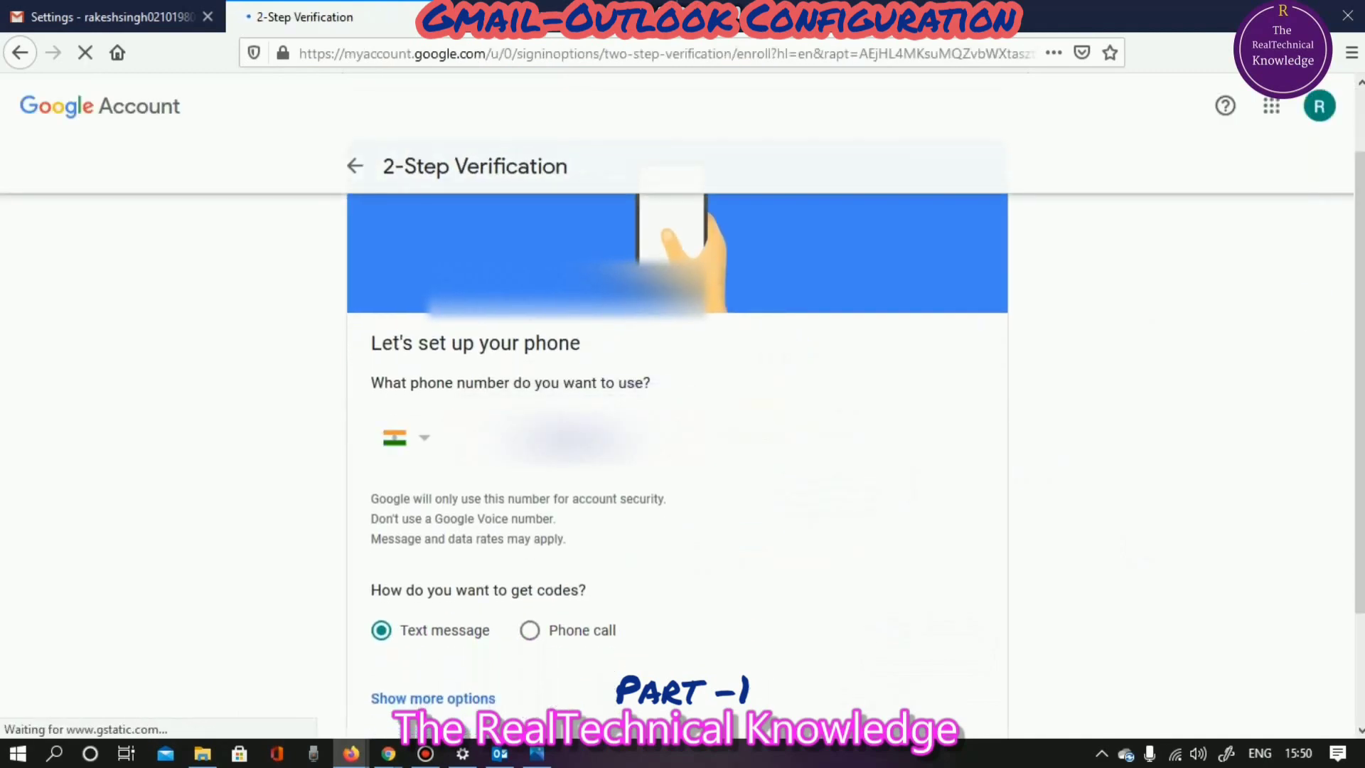
{"action": "scroll", "coordinate": [676, 426], "scroll_direction": "down", "scroll_amount": 2}
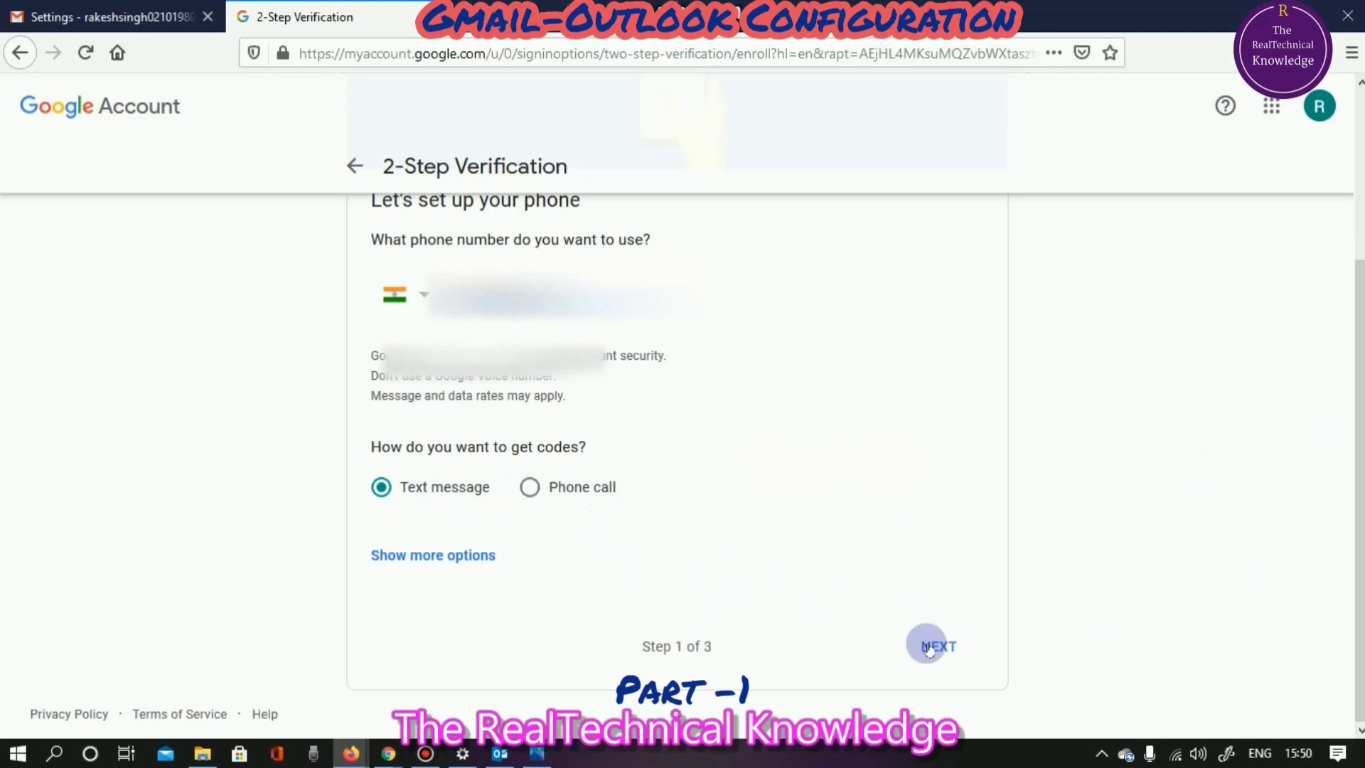
{"action": "left_click", "coordinate": [927, 648]}
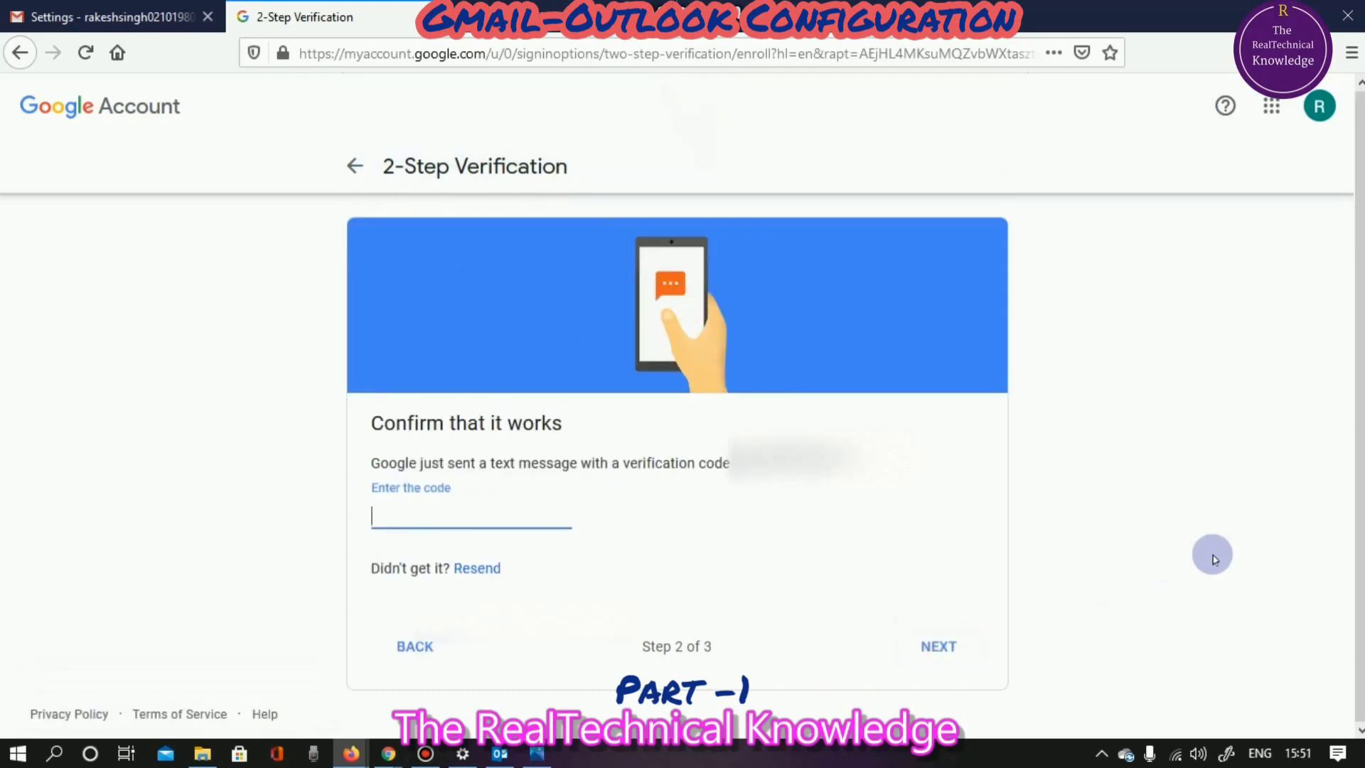
{"action": "left_click", "coordinate": [417, 511]}
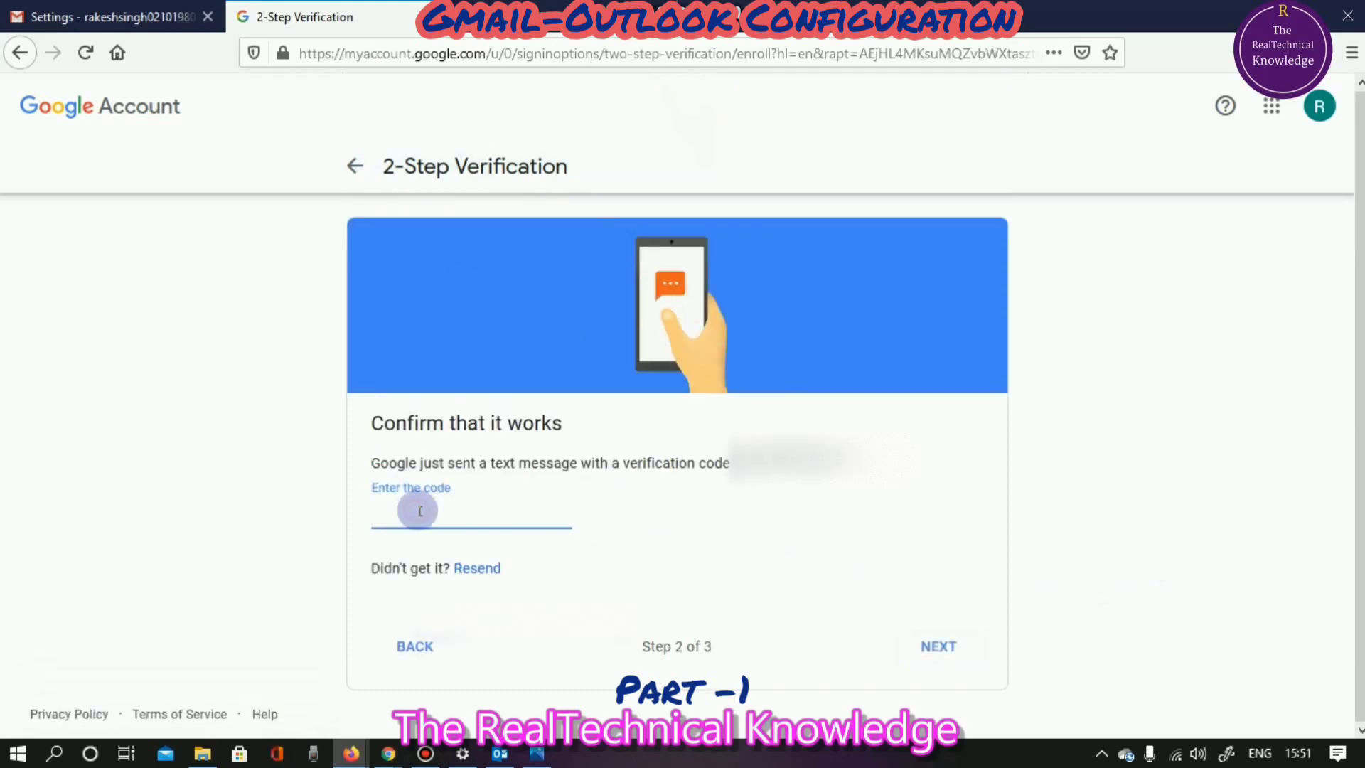
{"action": "left_click", "coordinate": [935, 648]}
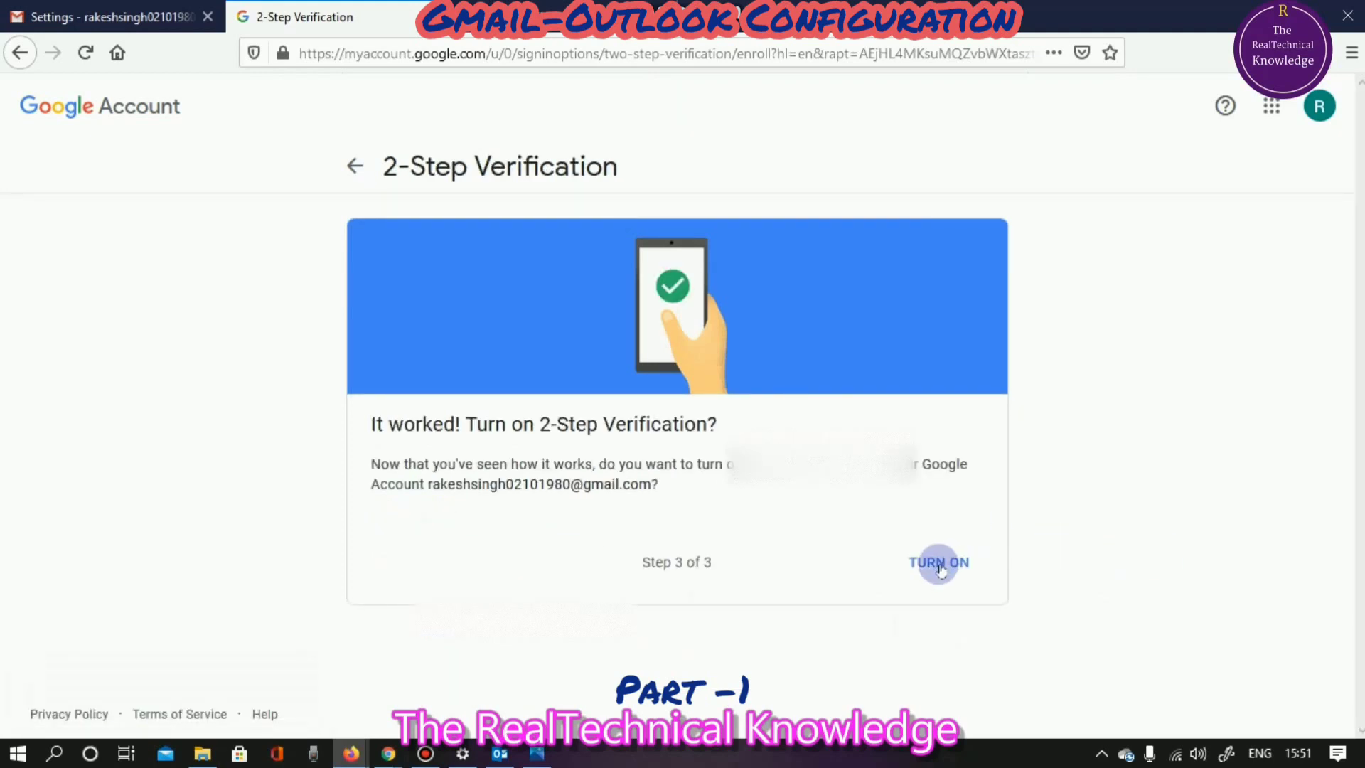
Step: Turn on 2-Step Verification and return to the Google Account home page
{"action": "left_click", "coordinate": [940, 567]}
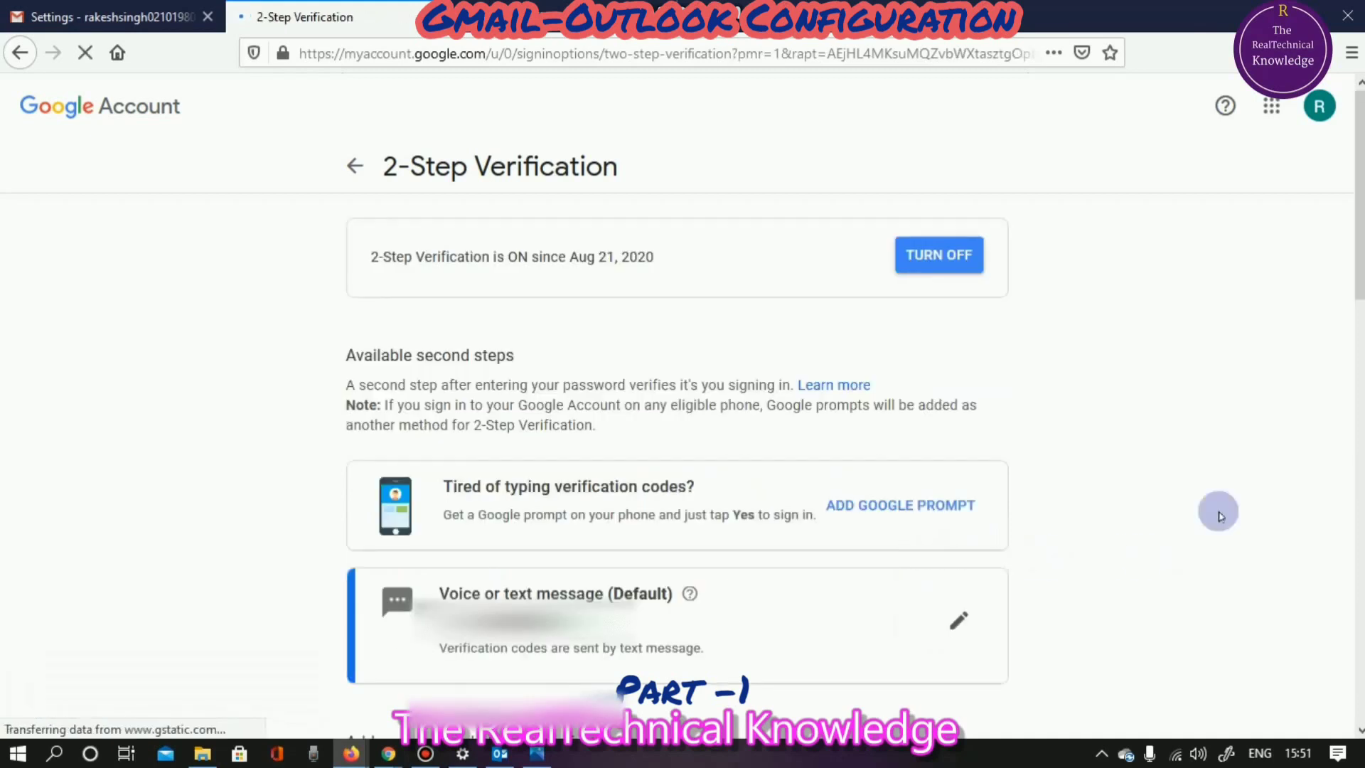
{"action": "scroll", "coordinate": [677, 433], "scroll_direction": "down", "scroll_amount": 5}
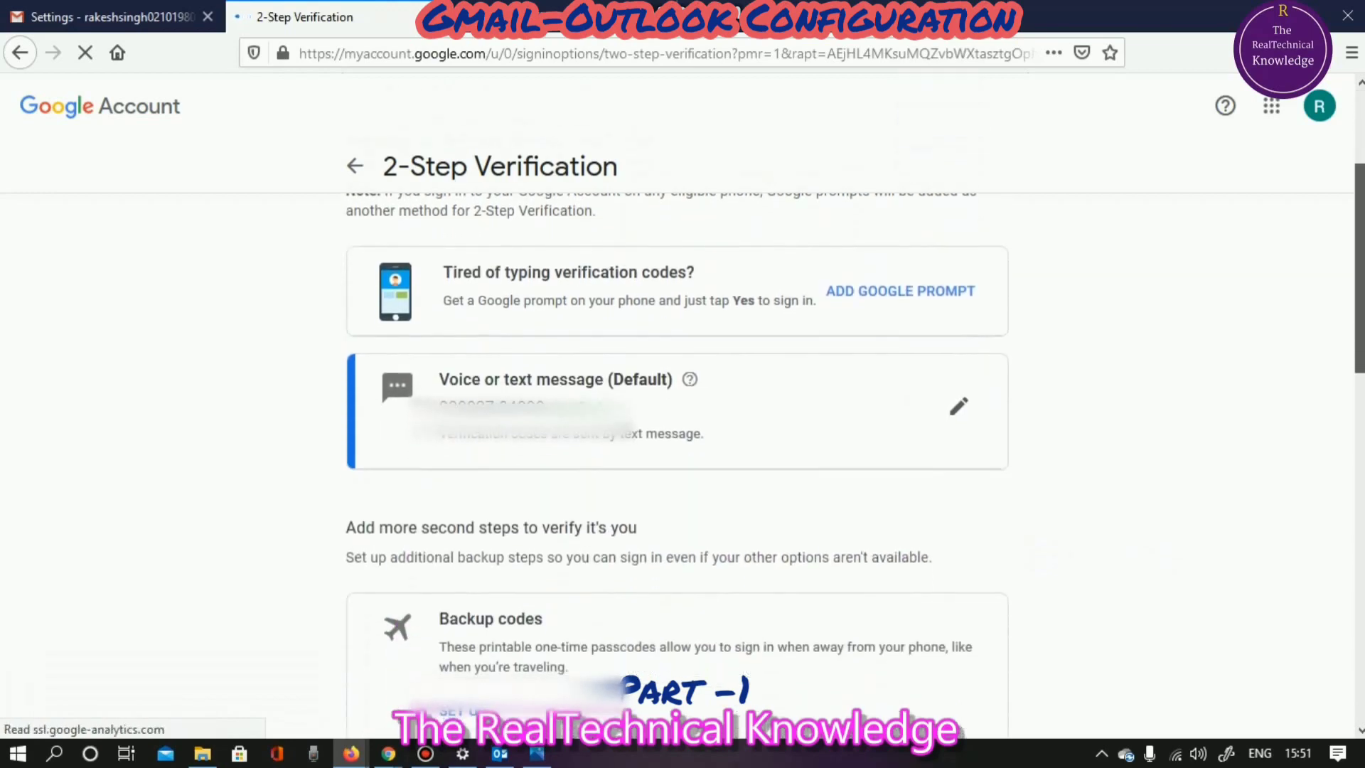
{"action": "scroll", "coordinate": [677, 427], "scroll_direction": "up", "scroll_amount": 7}
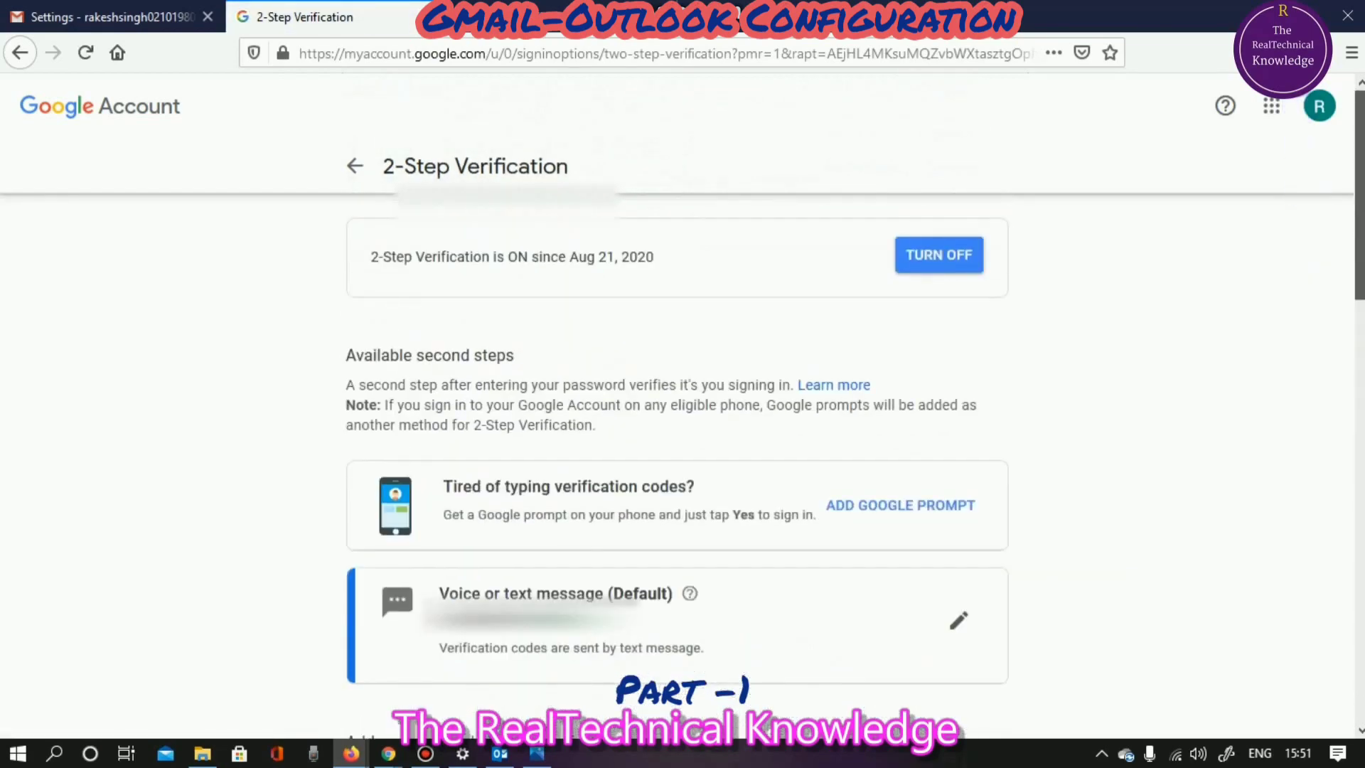
{"action": "left_click", "coordinate": [67, 106]}
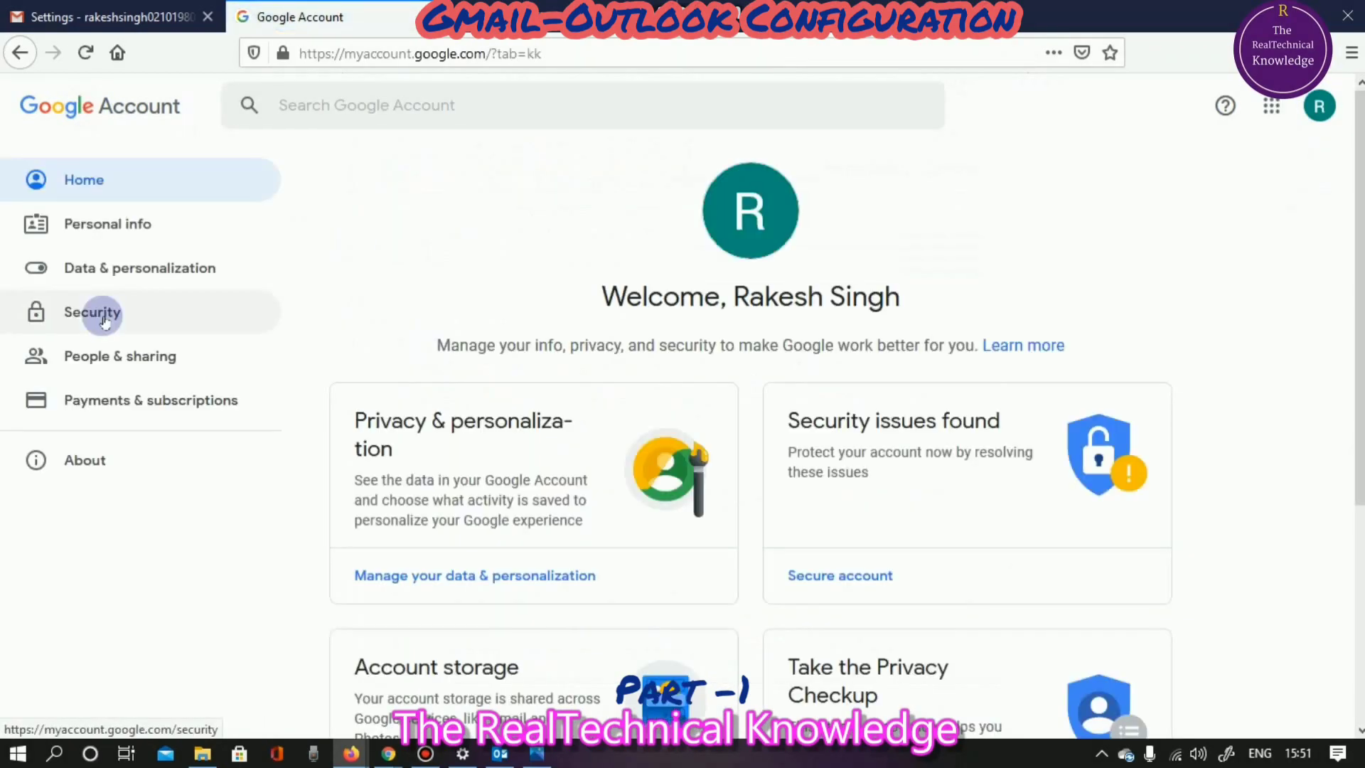
Step: Open the Security page and scroll to the Signing in to Google section
{"action": "left_click", "coordinate": [104, 318]}
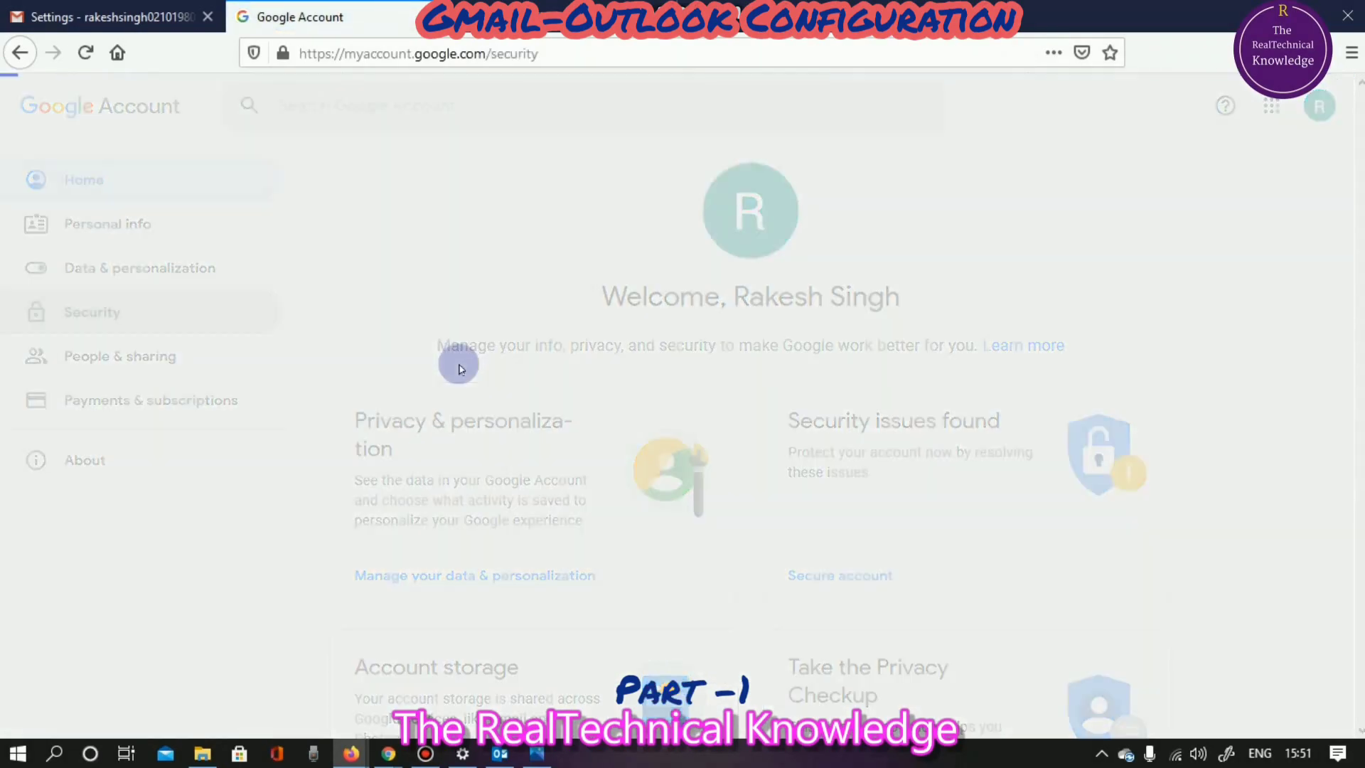
{"action": "left_click_drag", "start_coordinate": [1360, 236], "coordinate": [1359, 304]}
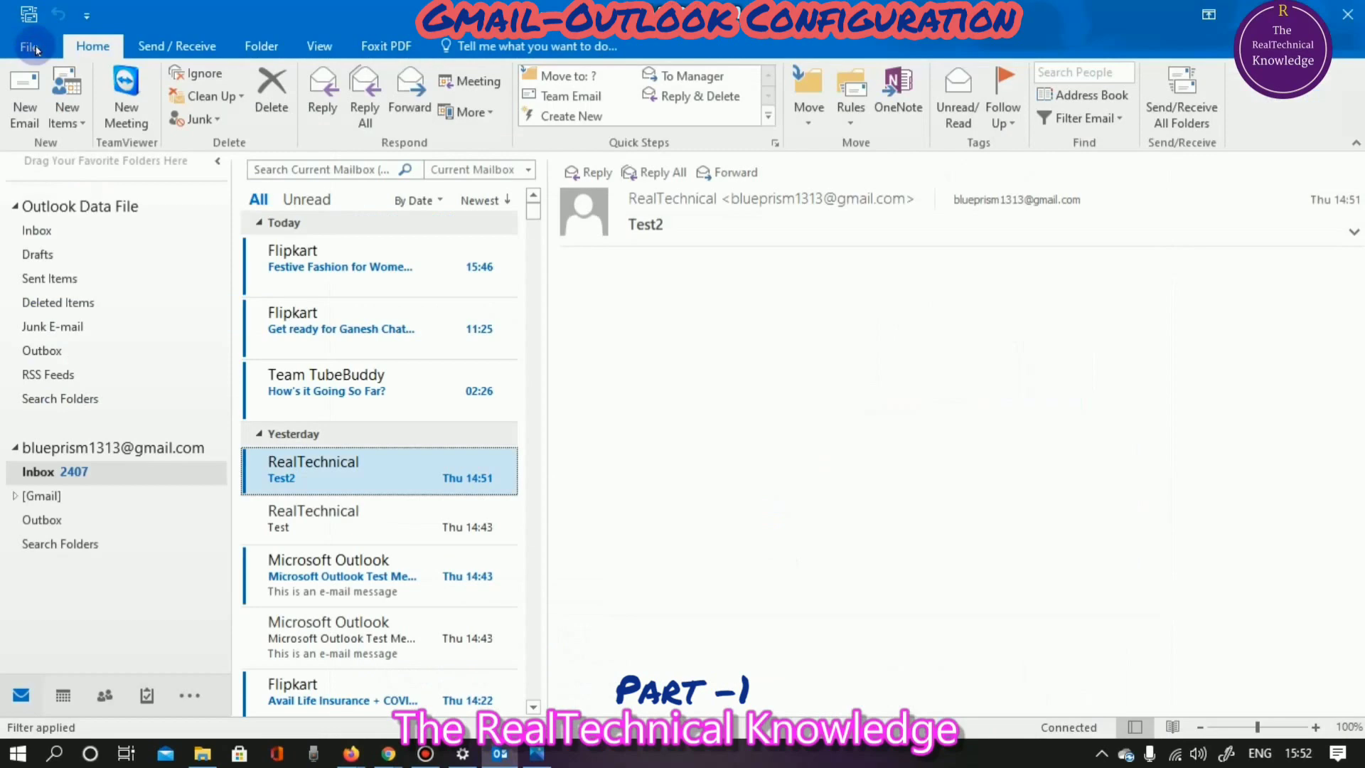
Step: Open Account Settings from Outlook's File view and start a New e-mail account
{"action": "left_click", "coordinate": [32, 47]}
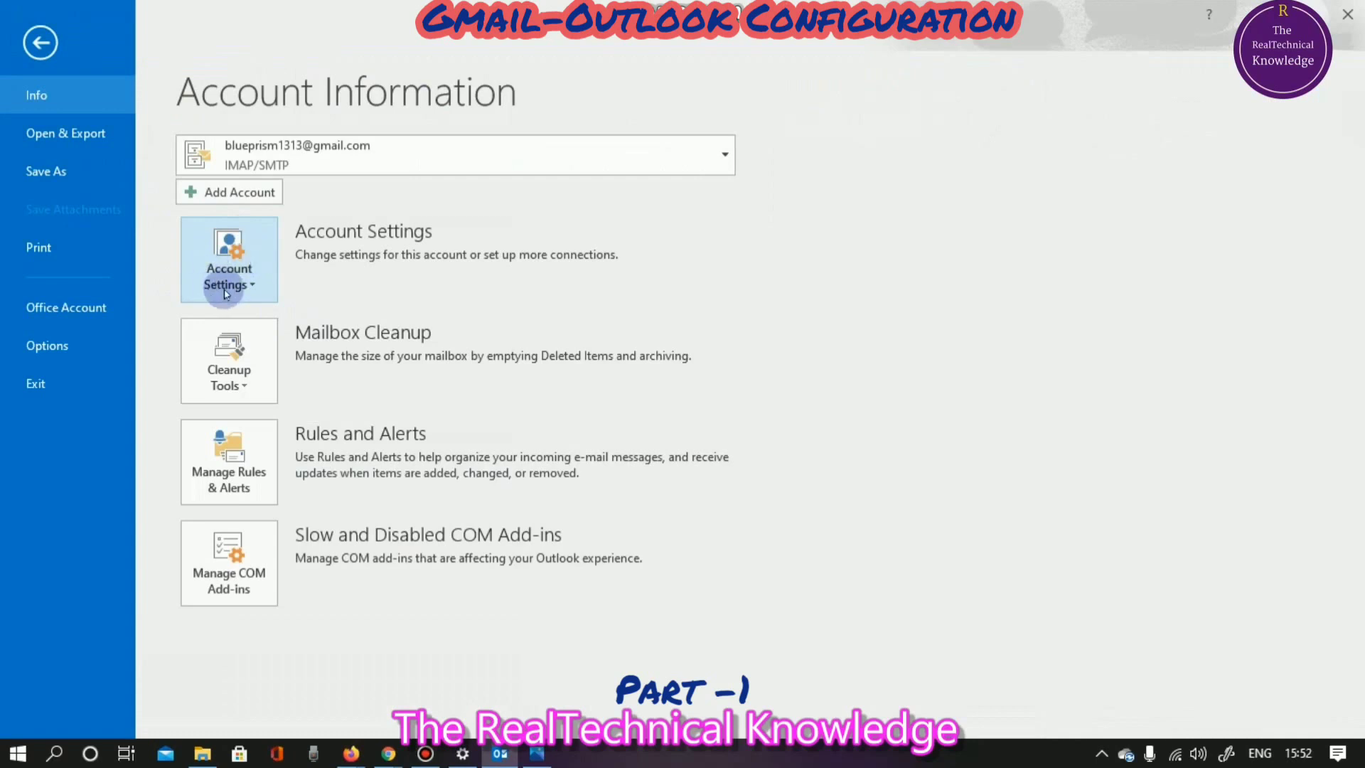
{"action": "left_click", "coordinate": [225, 292]}
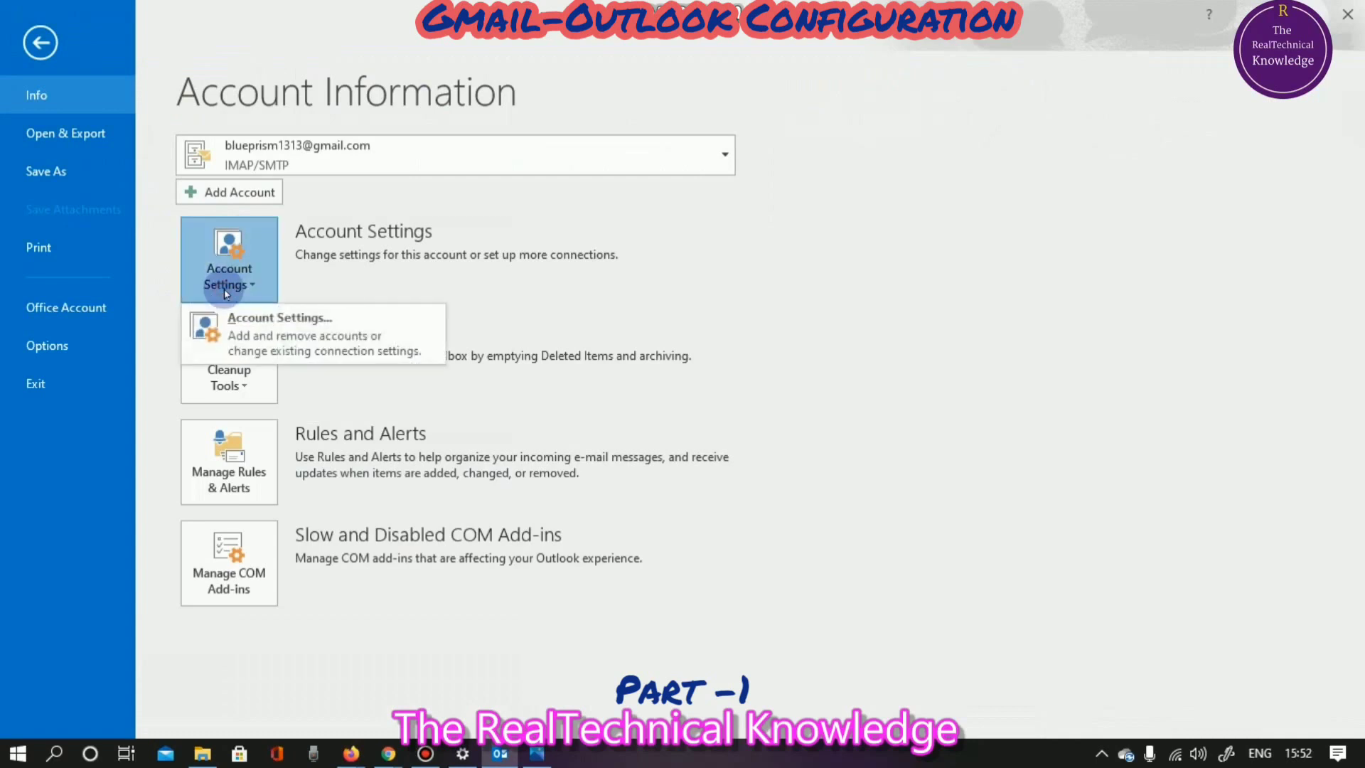
{"action": "left_click", "coordinate": [252, 335]}
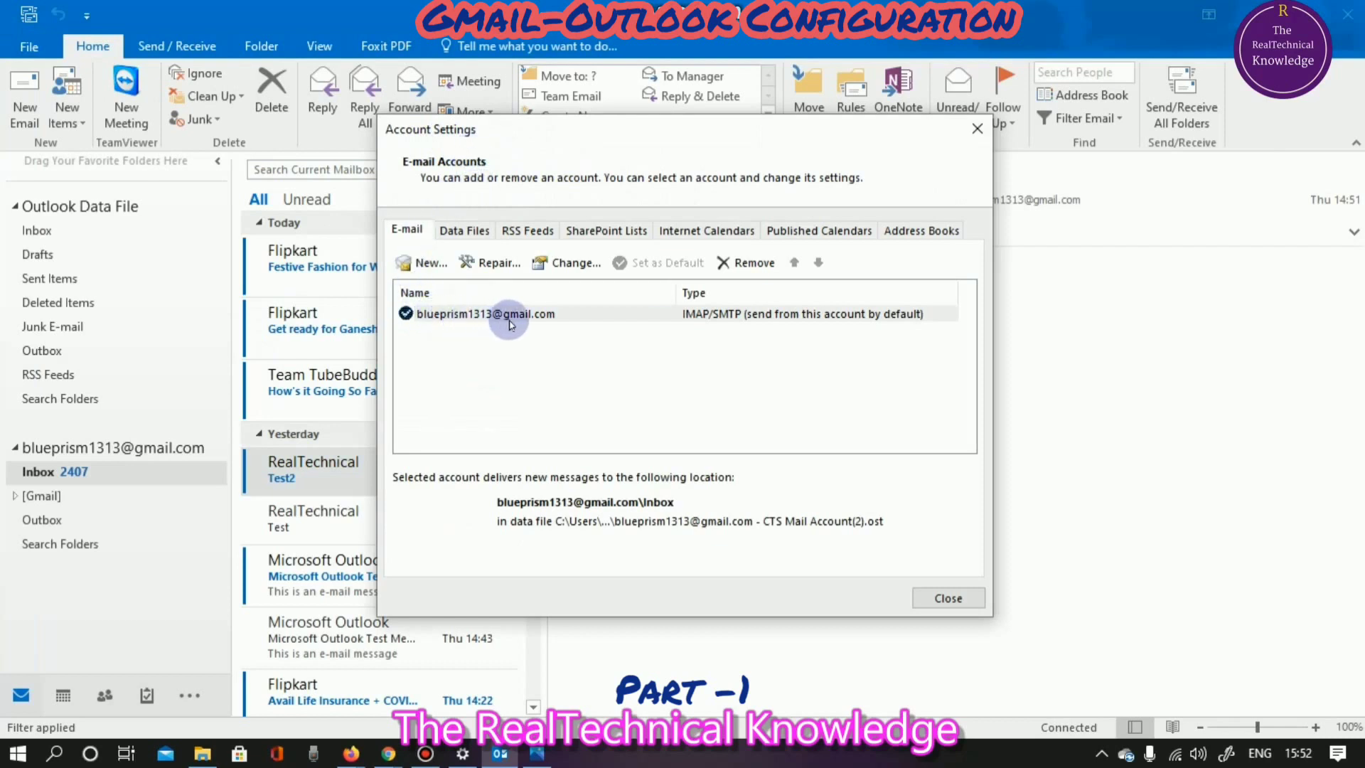
{"action": "left_click", "coordinate": [432, 265]}
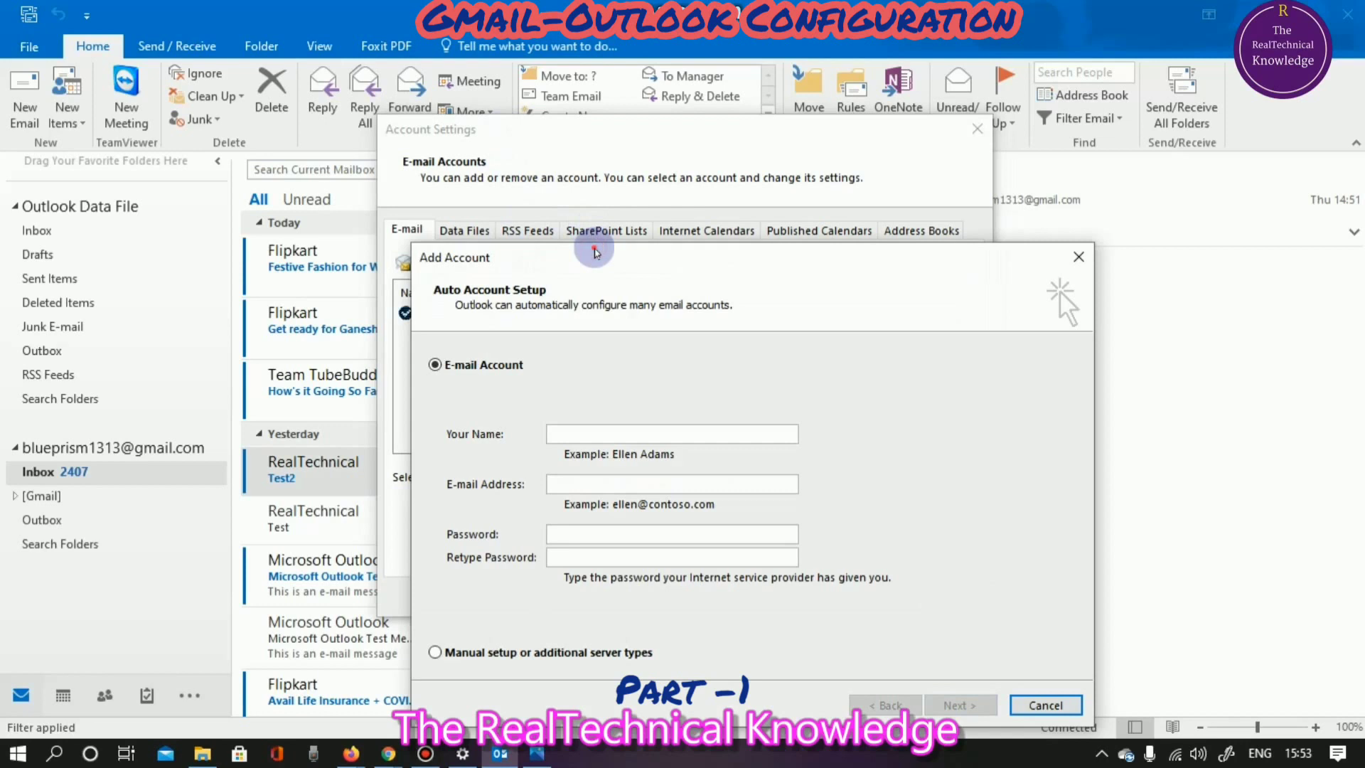
Step: Choose Manual setup or additional server types for the new account and continue
{"action": "left_click_drag", "start_coordinate": [596, 252], "coordinate": [523, 135]}
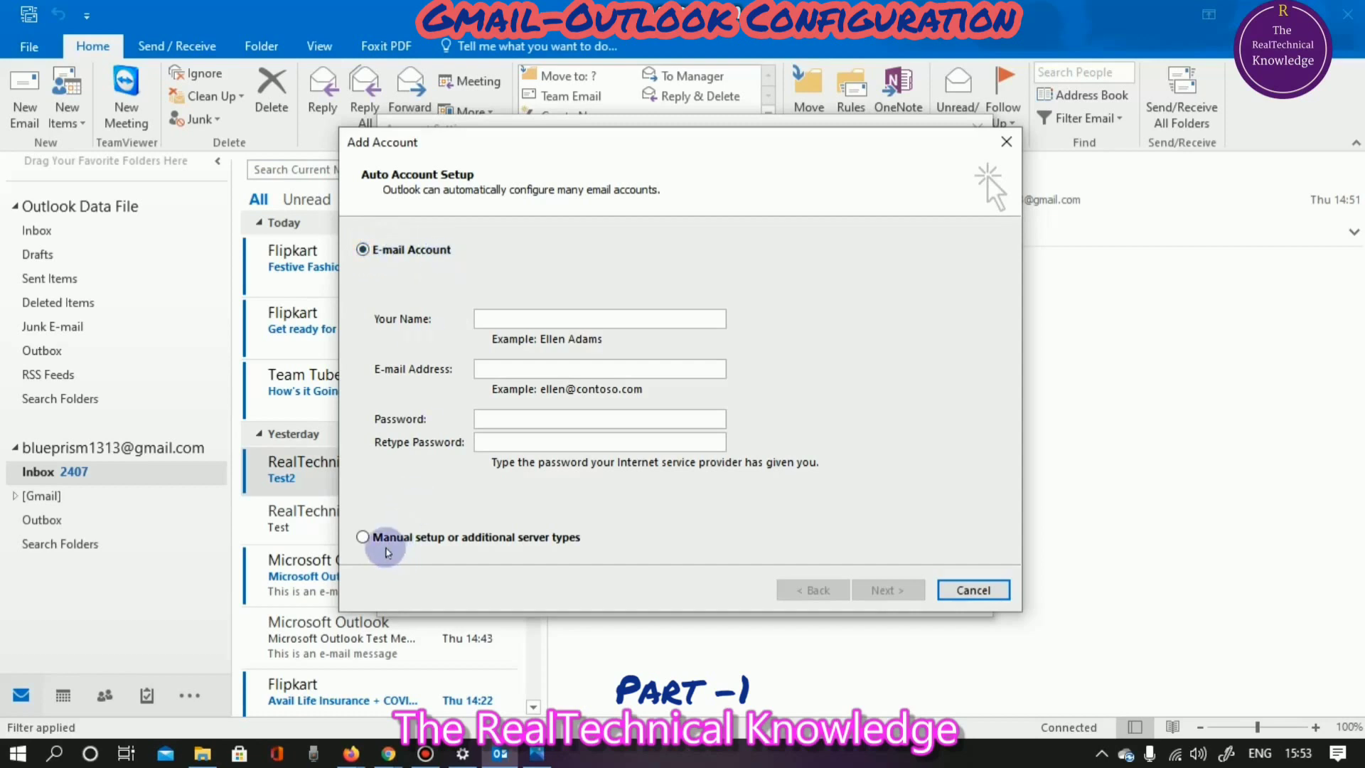
{"action": "left_click", "coordinate": [363, 538]}
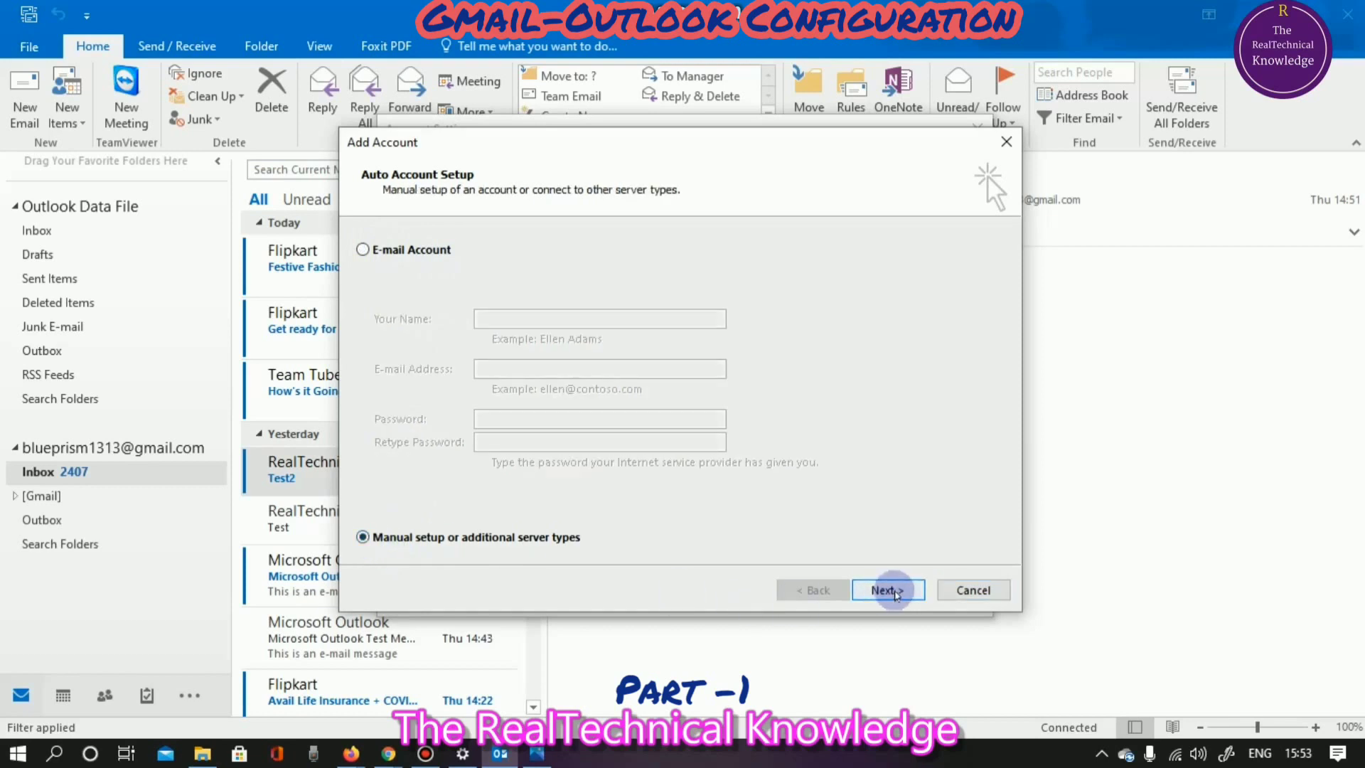
{"action": "left_click", "coordinate": [896, 591]}
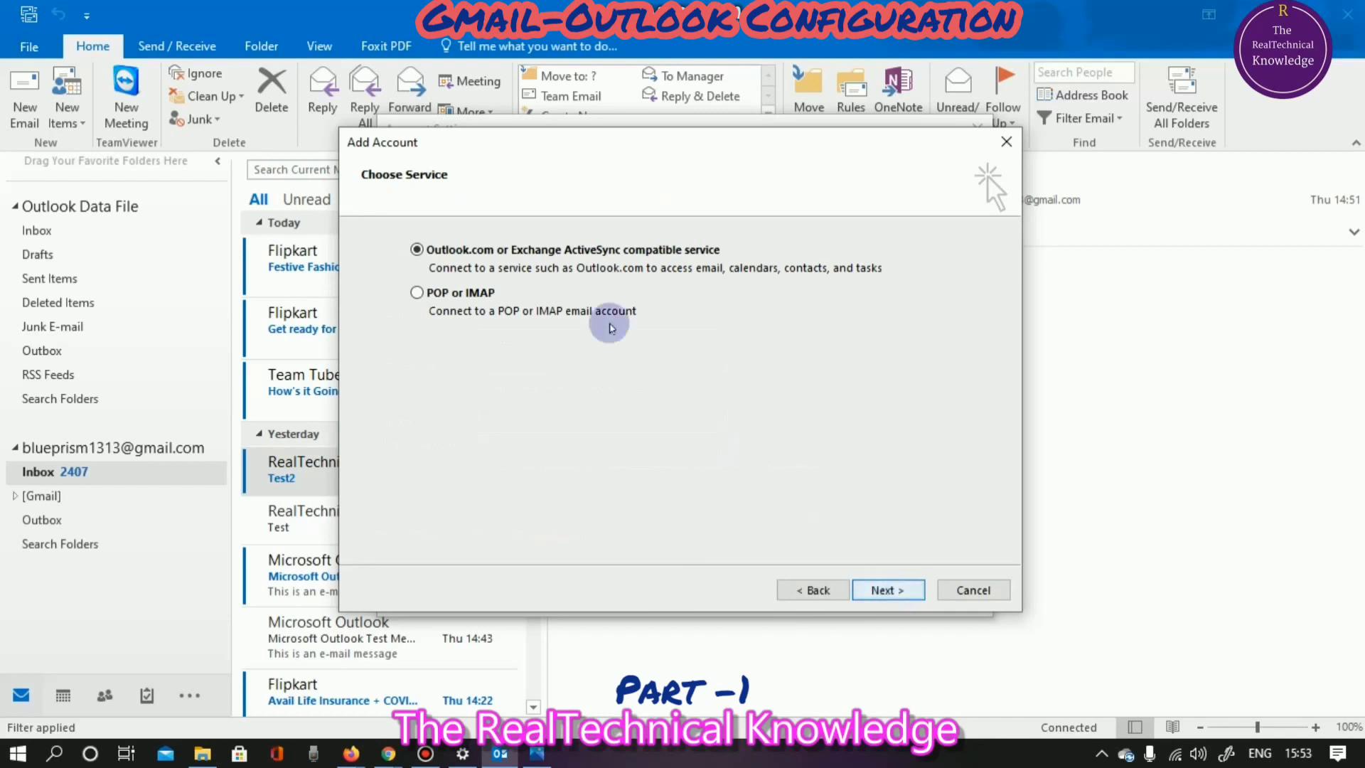
Step: Choose POP or IMAP as the account service and continue to the server settings form
{"action": "left_click", "coordinate": [417, 292]}
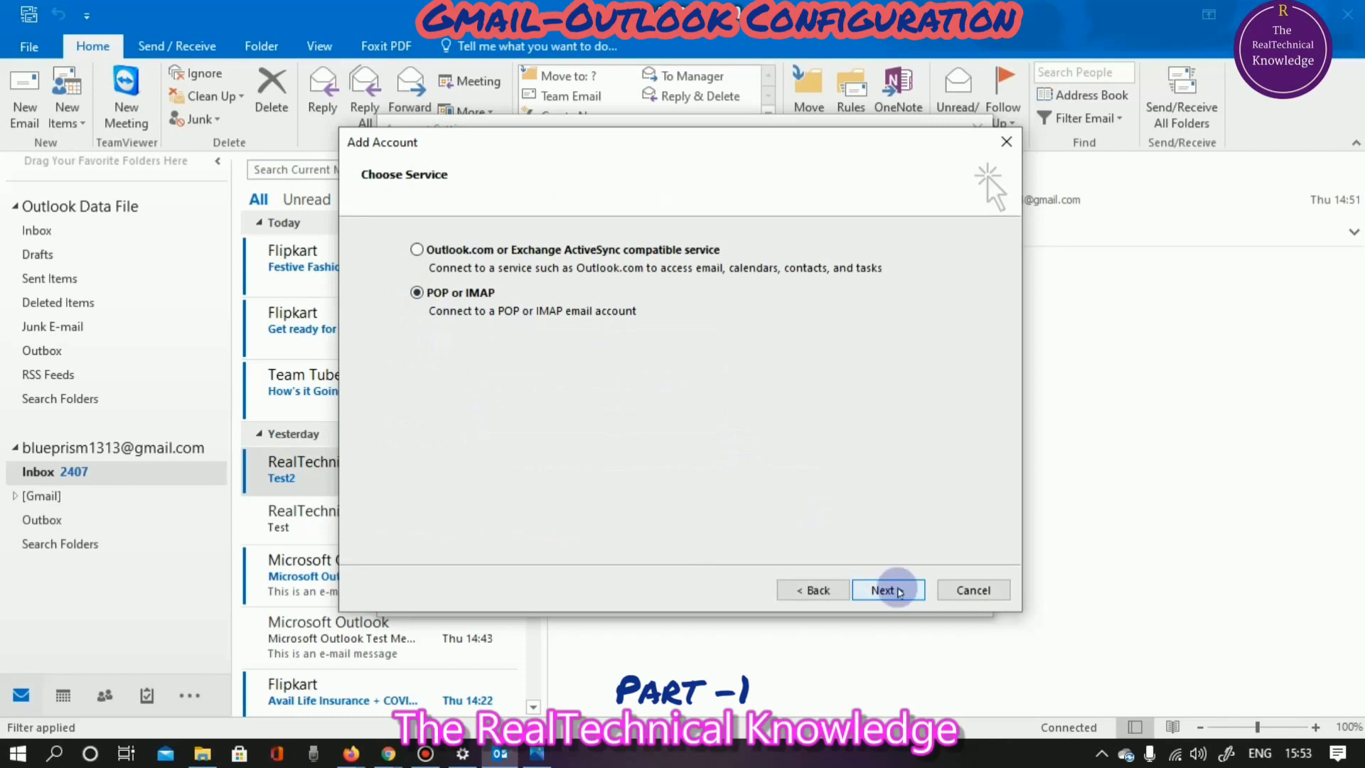
{"action": "left_click", "coordinate": [899, 592]}
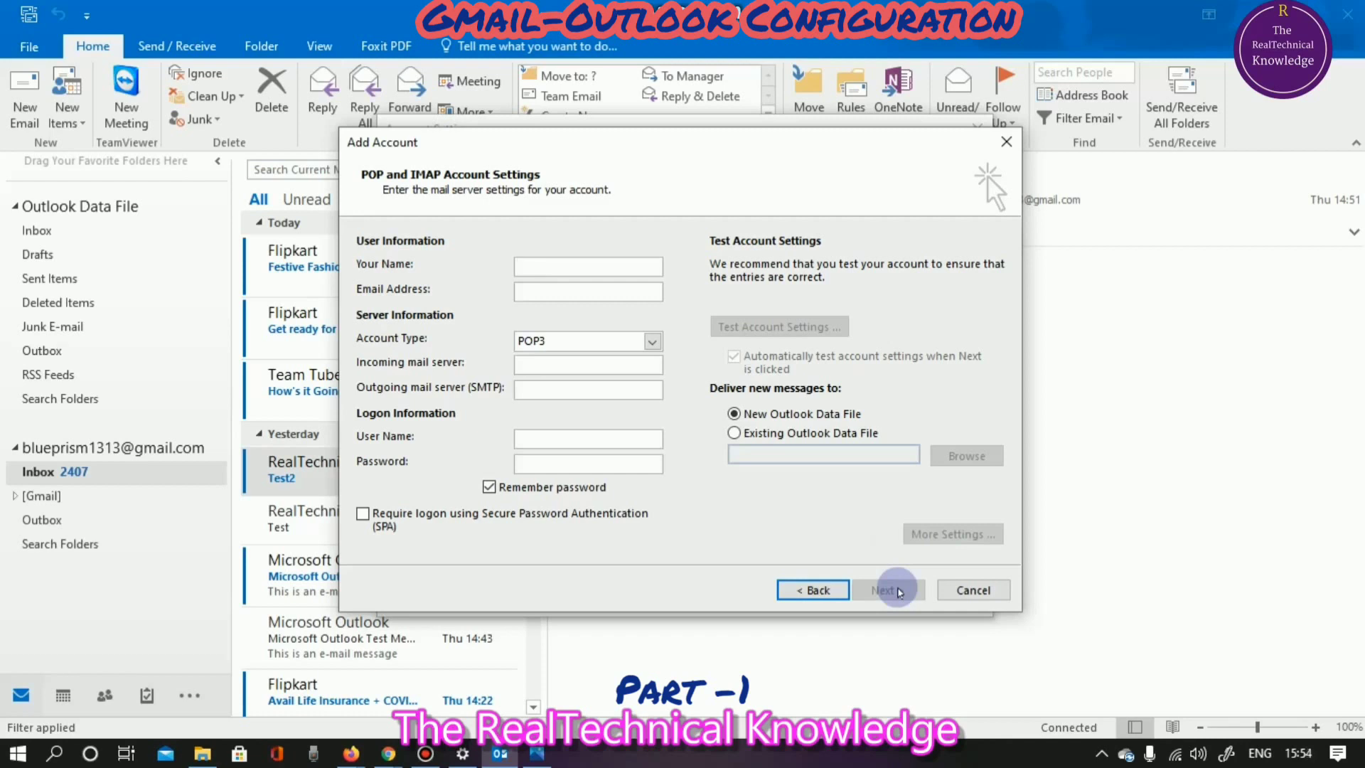
Step: Enter the user's full name and Gmail address, checking them against the signed-in Google account
{"action": "left_click", "coordinate": [550, 267]}
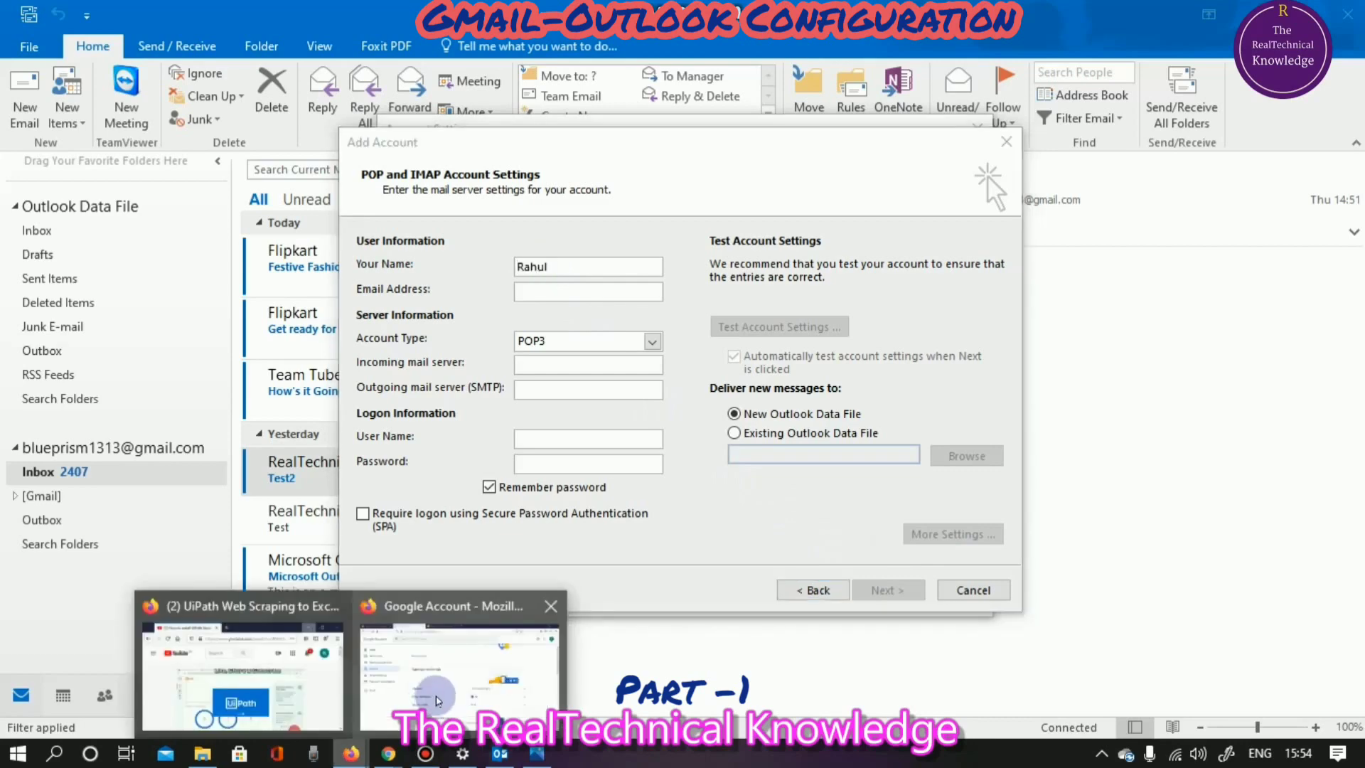
{"action": "left_click", "coordinate": [462, 661]}
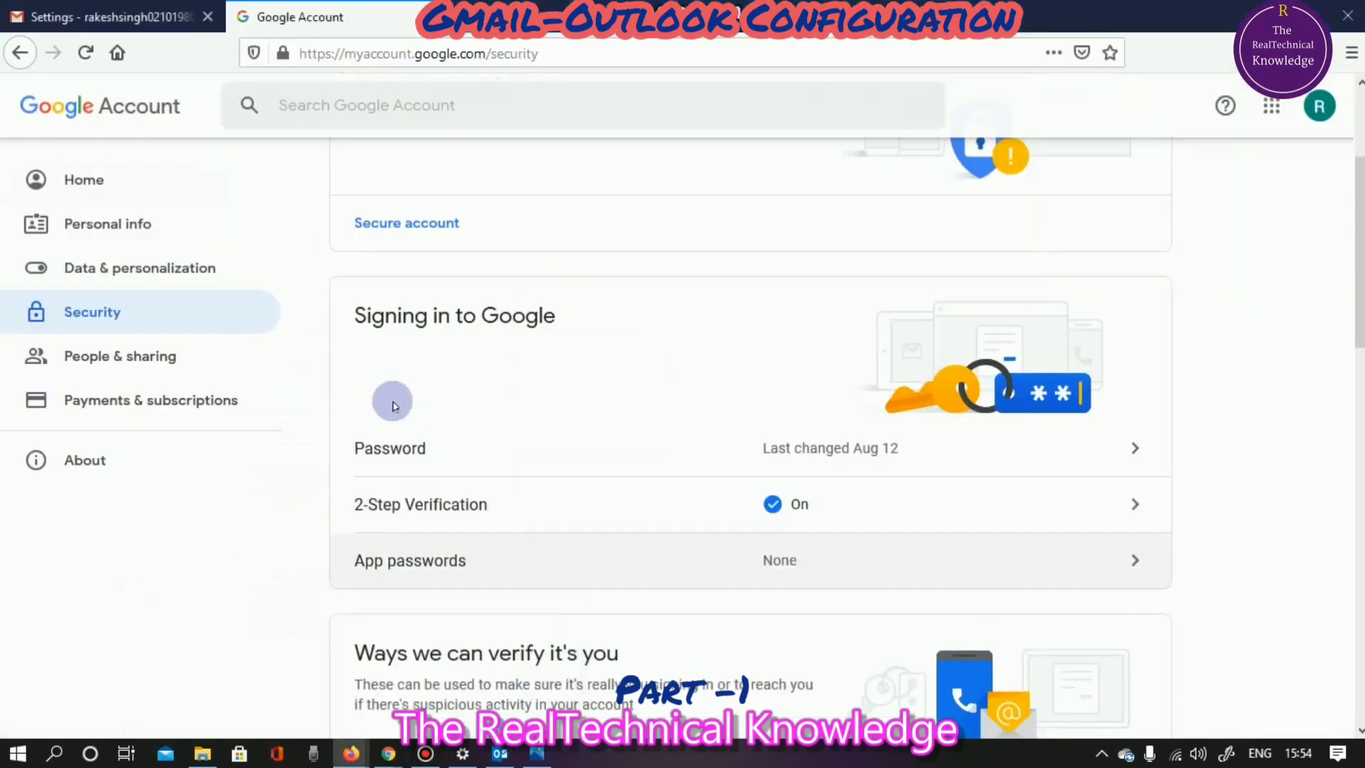
{"action": "left_click", "coordinate": [127, 20]}
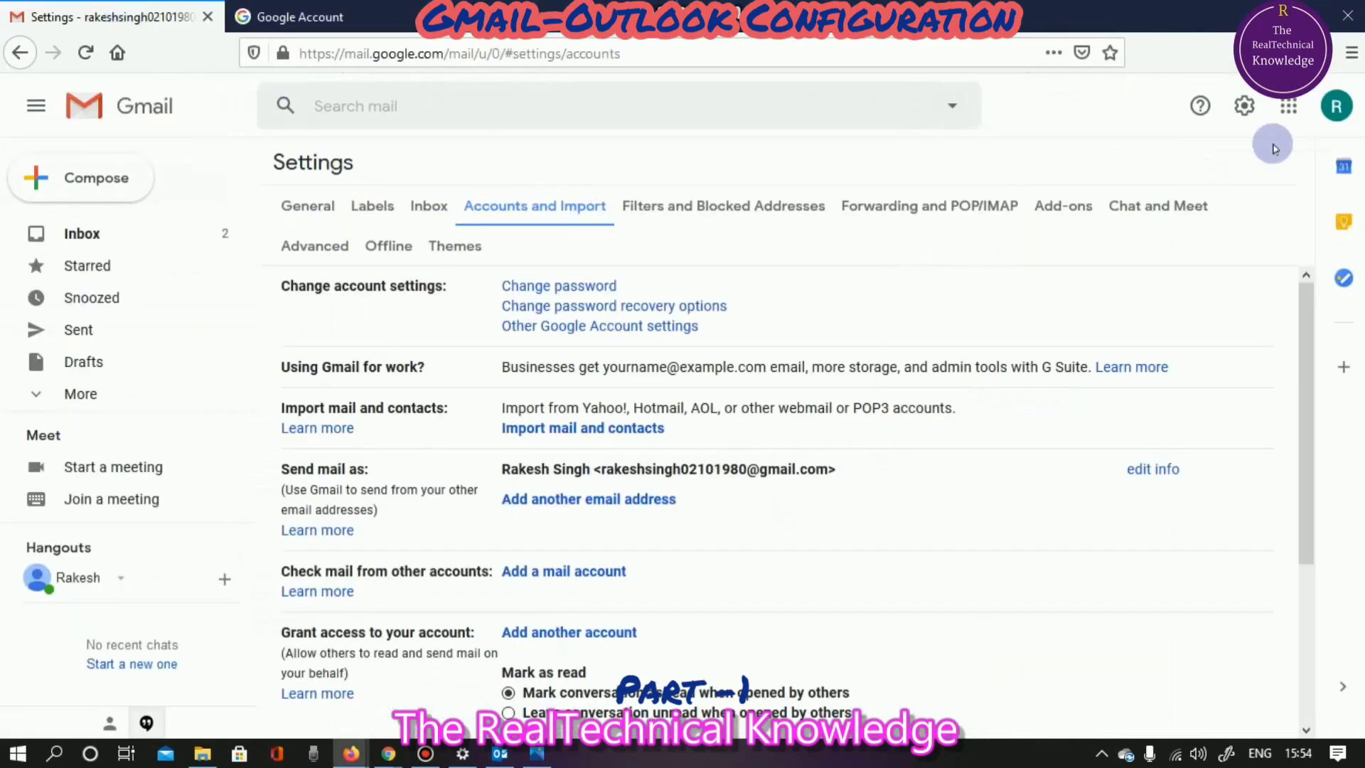
{"action": "left_click", "coordinate": [1336, 107]}
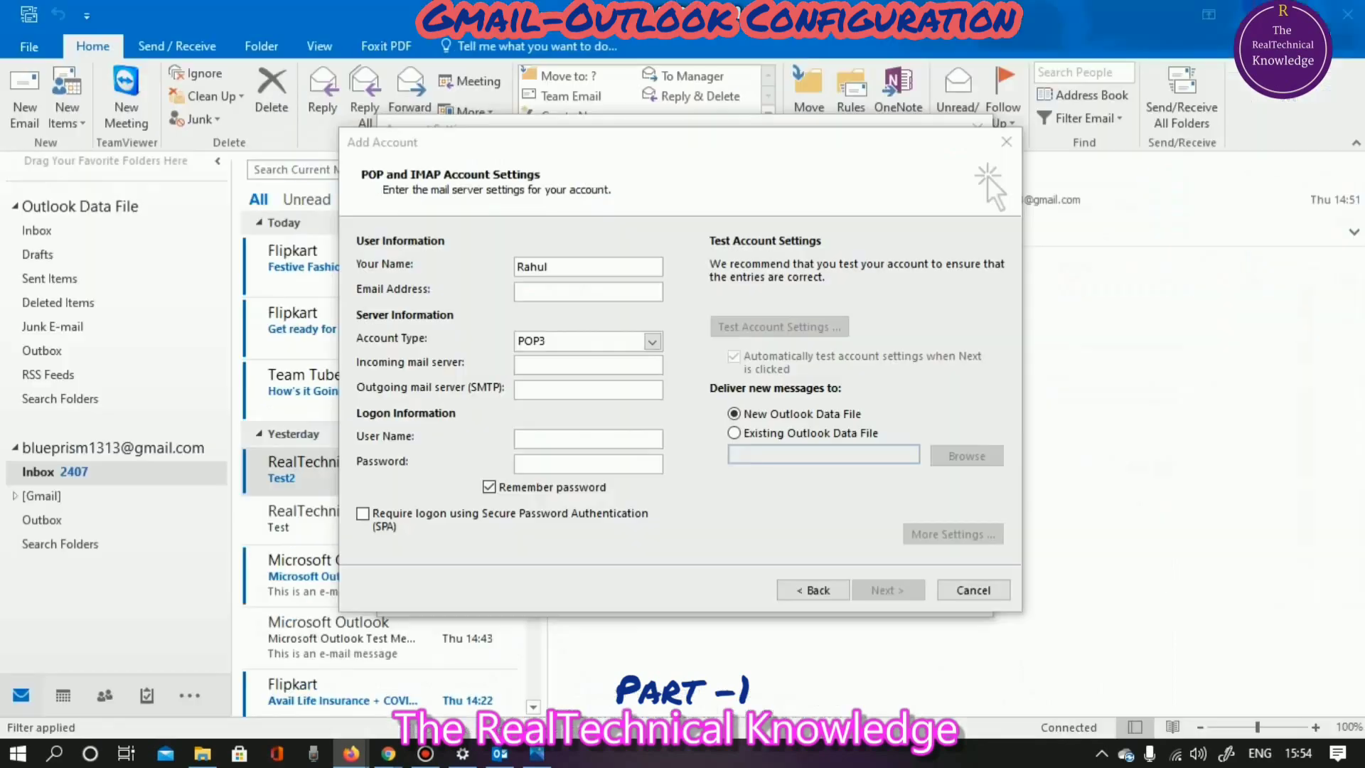
{"action": "left_click", "coordinate": [555, 264]}
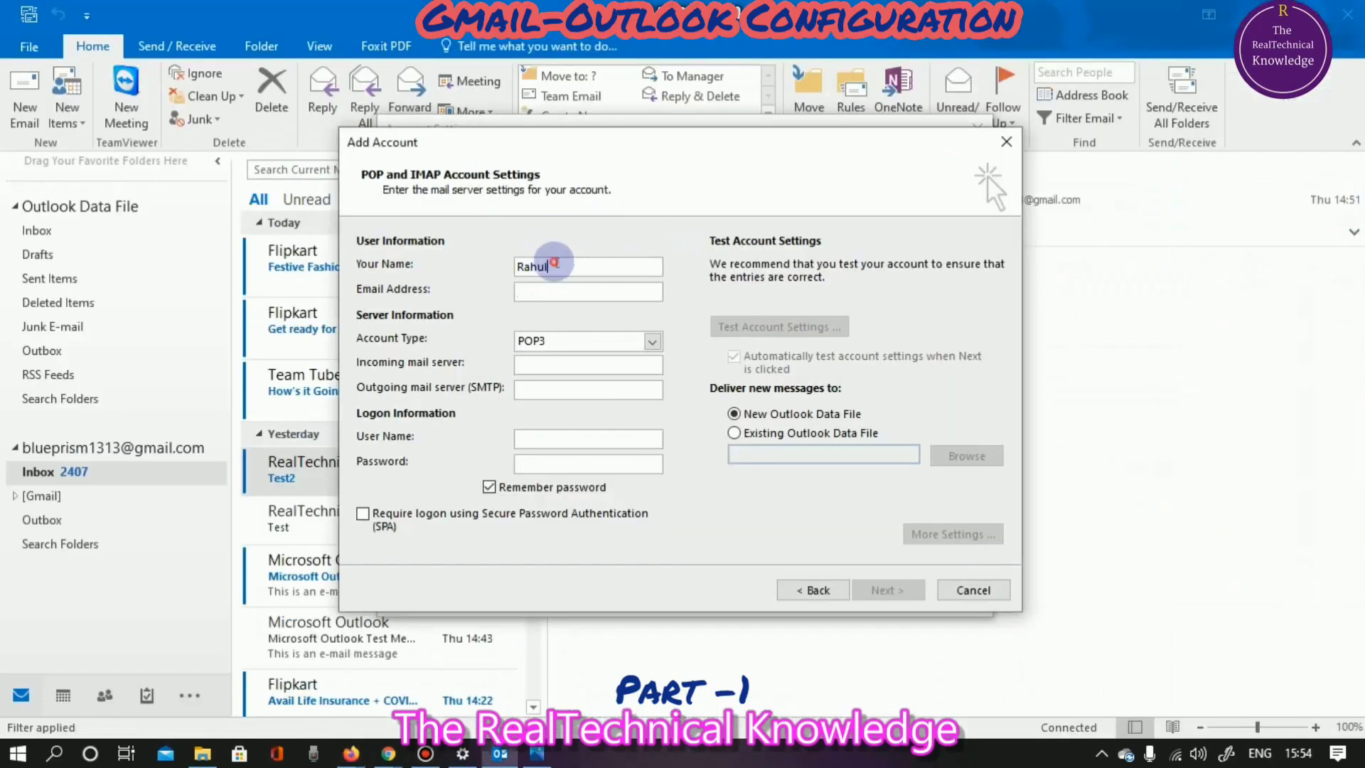
{"action": "key", "text": "BackSpace"}
{"action": "key", "text": "BackSpace"}
{"action": "key", "text": "BackSpace"}
{"action": "key", "text": "BackSpace"}
{"action": "key", "text": "BackSpace"}
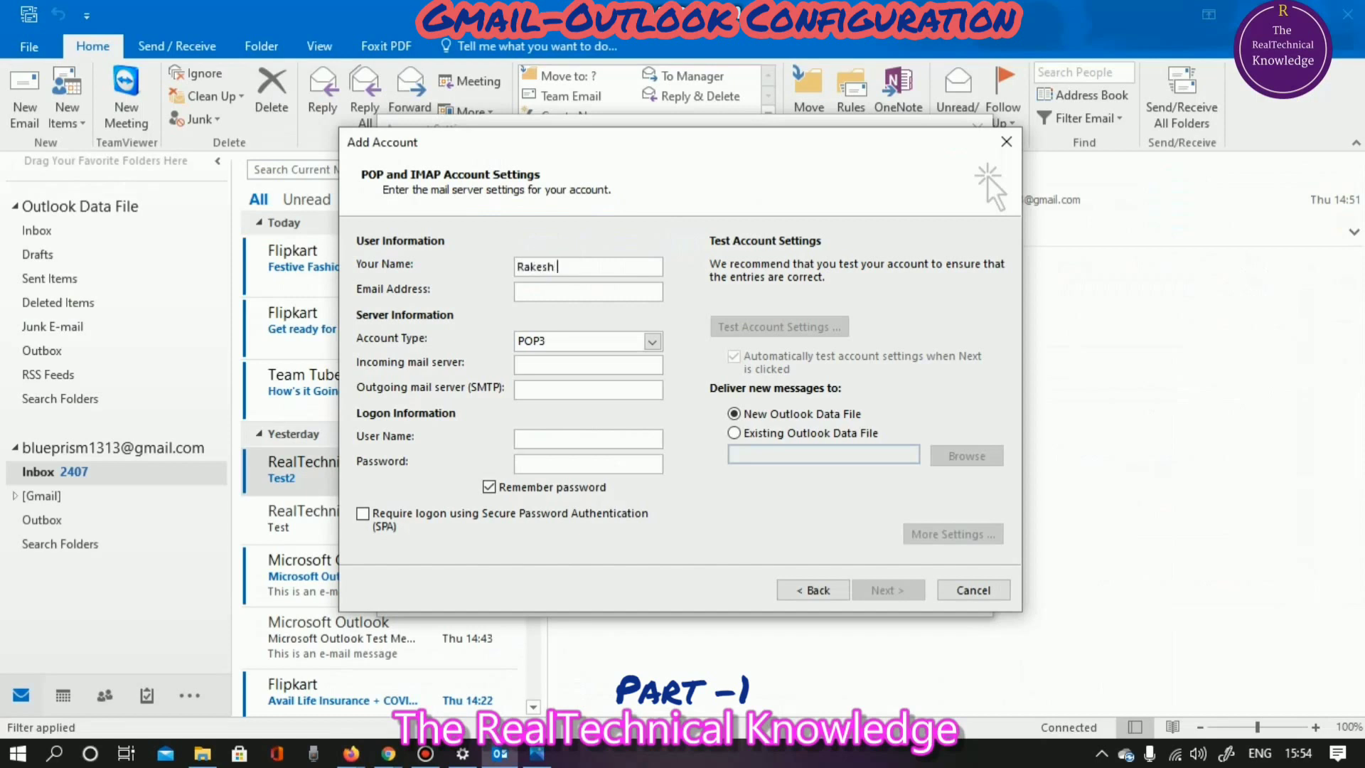
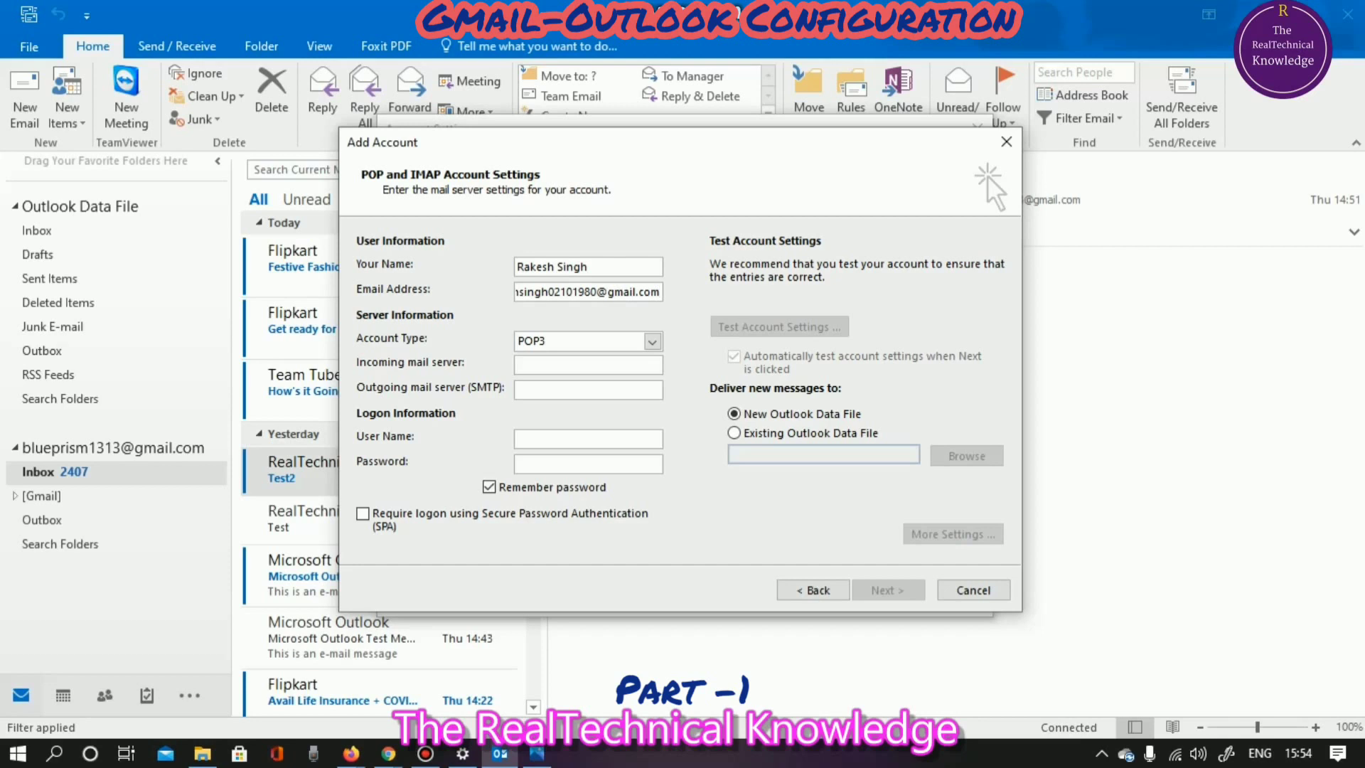
{"action": "key", "text": "Tab"}
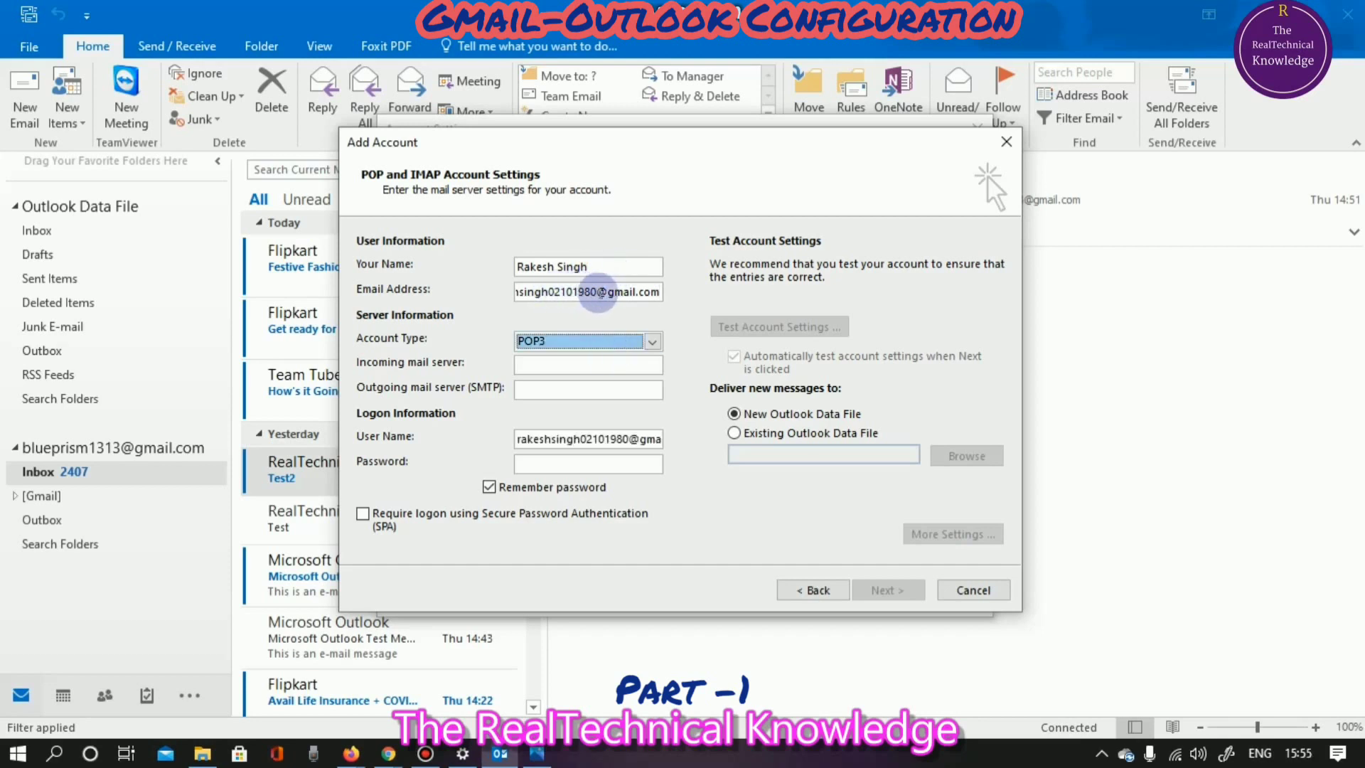
Step: Review the entered e-mail address and keep POP3 as the account type
{"action": "left_click", "coordinate": [598, 292]}
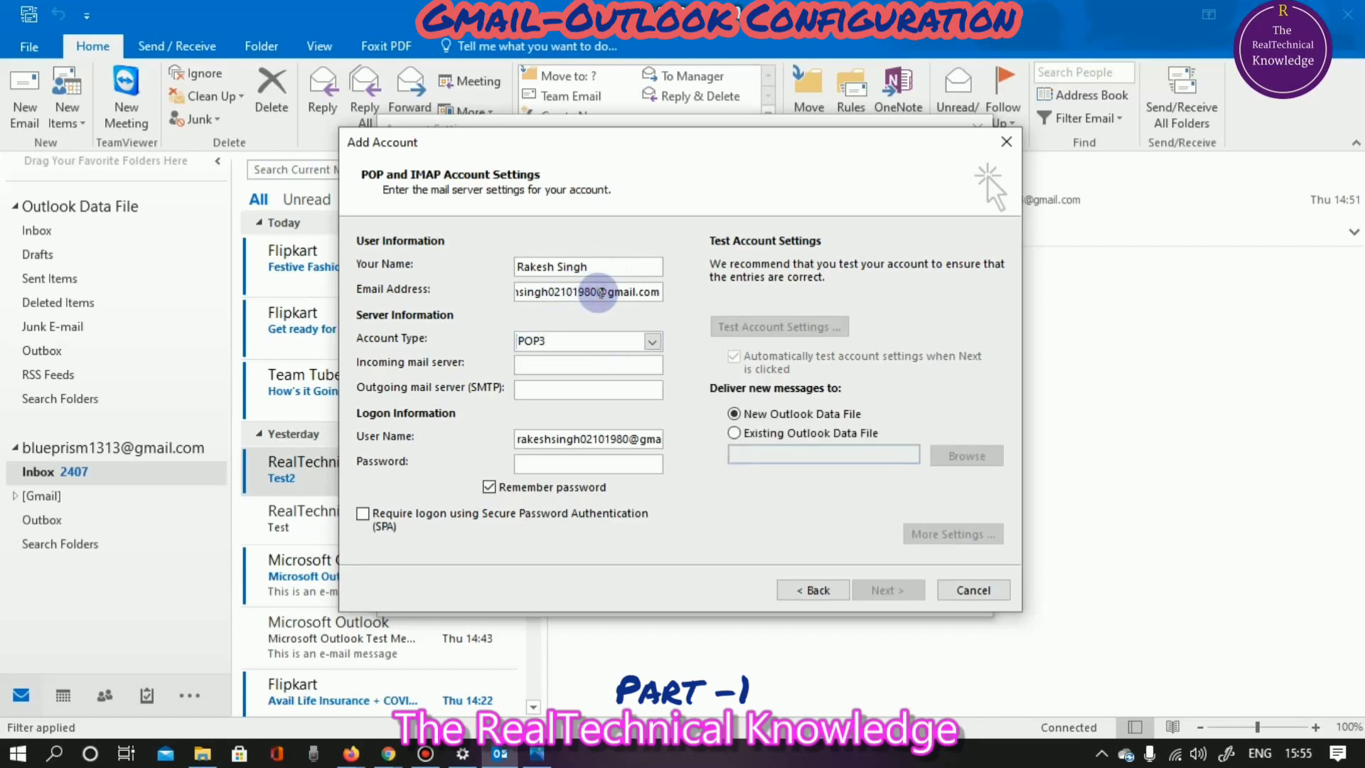
{"action": "key", "text": "Home"}
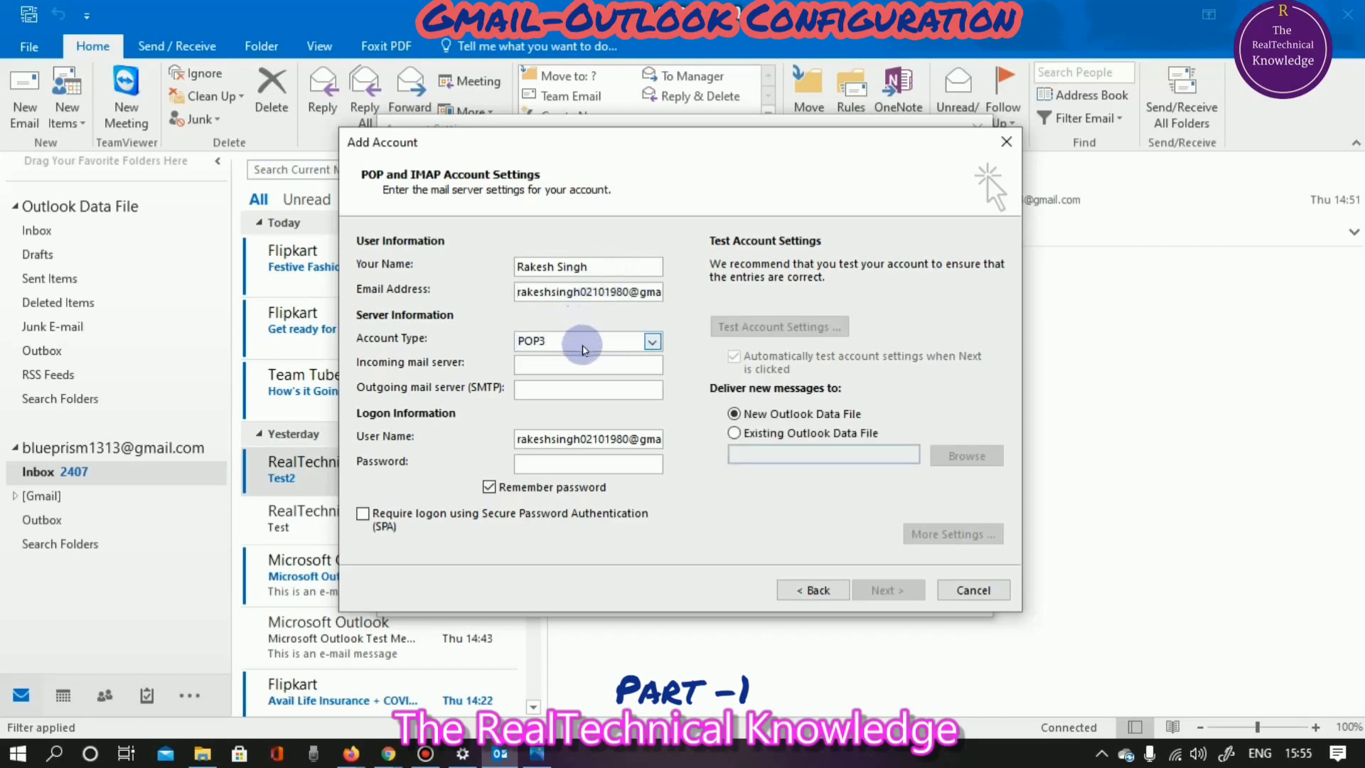
{"action": "left_click", "coordinate": [582, 348]}
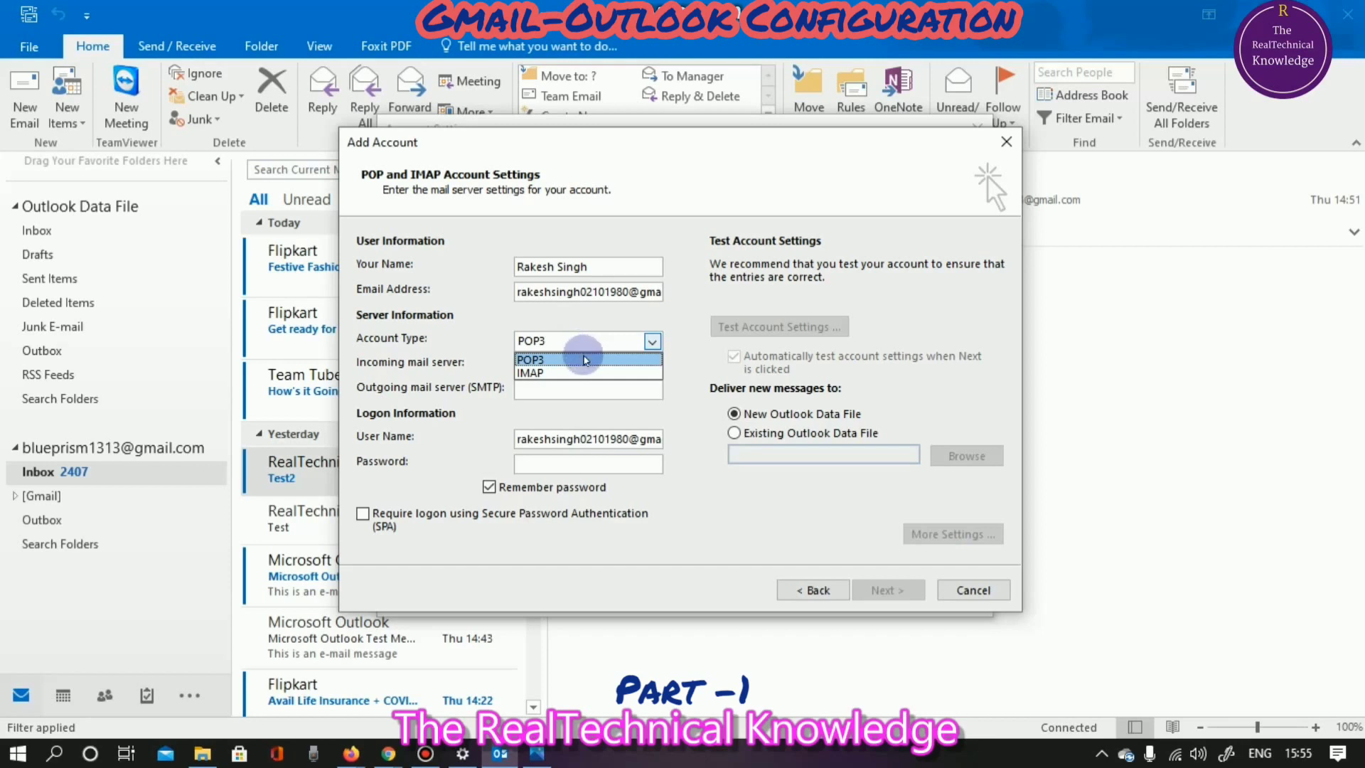
{"action": "left_click", "coordinate": [584, 360]}
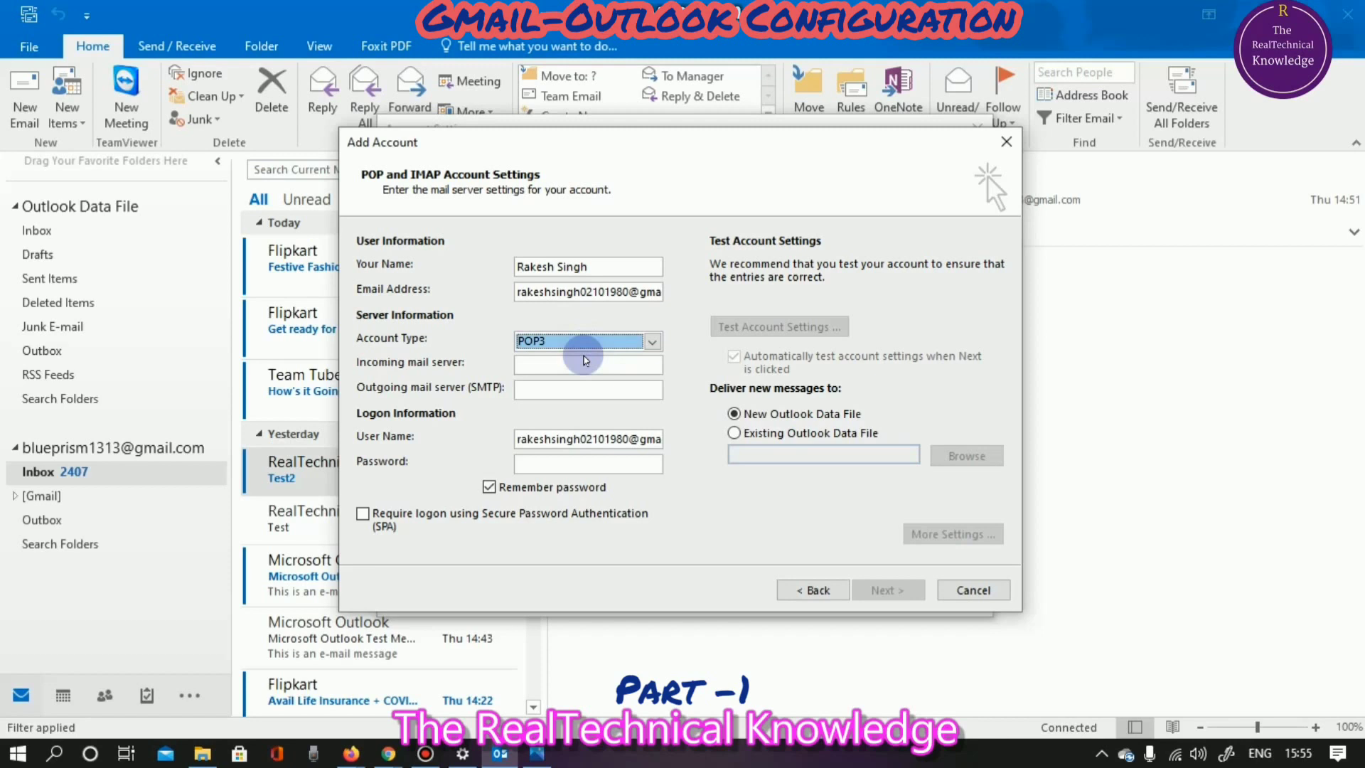
{"action": "left_click", "coordinate": [586, 363]}
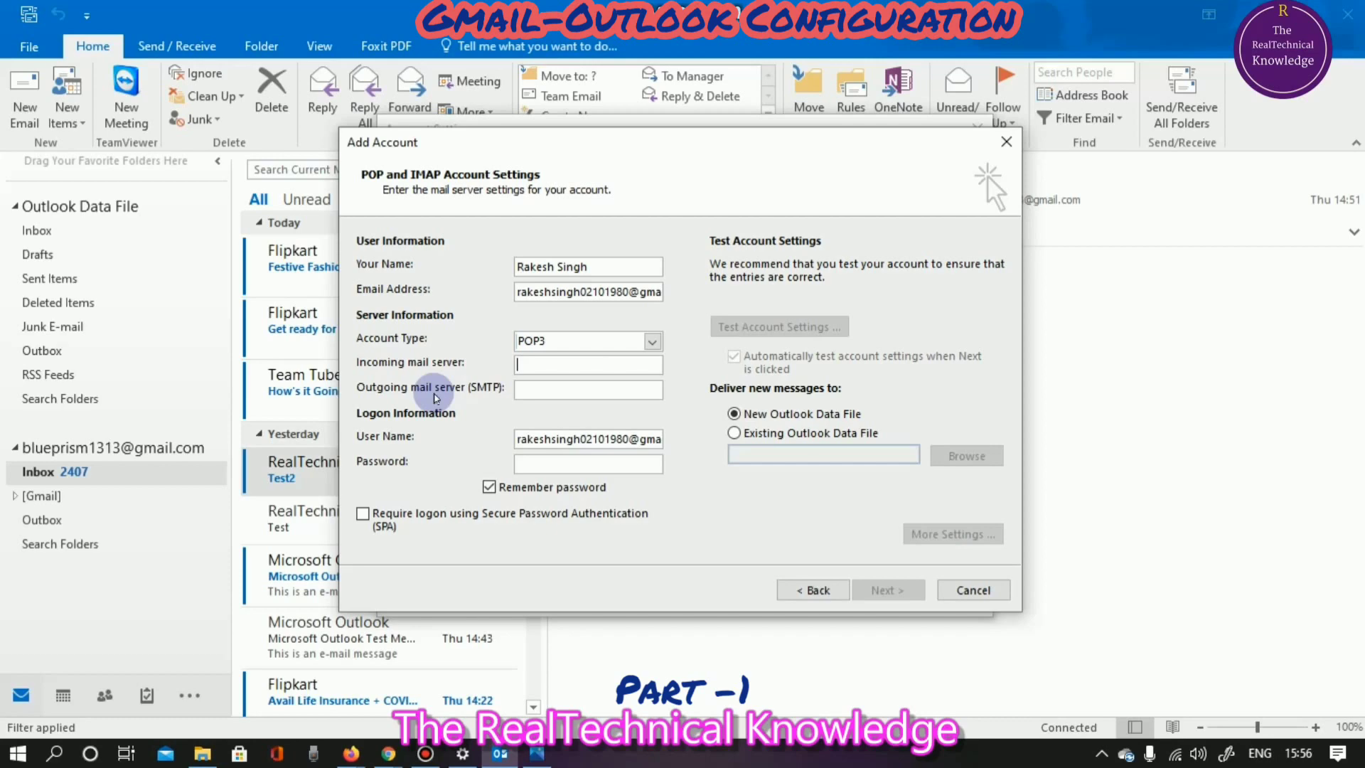
{"action": "left_click", "coordinate": [353, 755]}
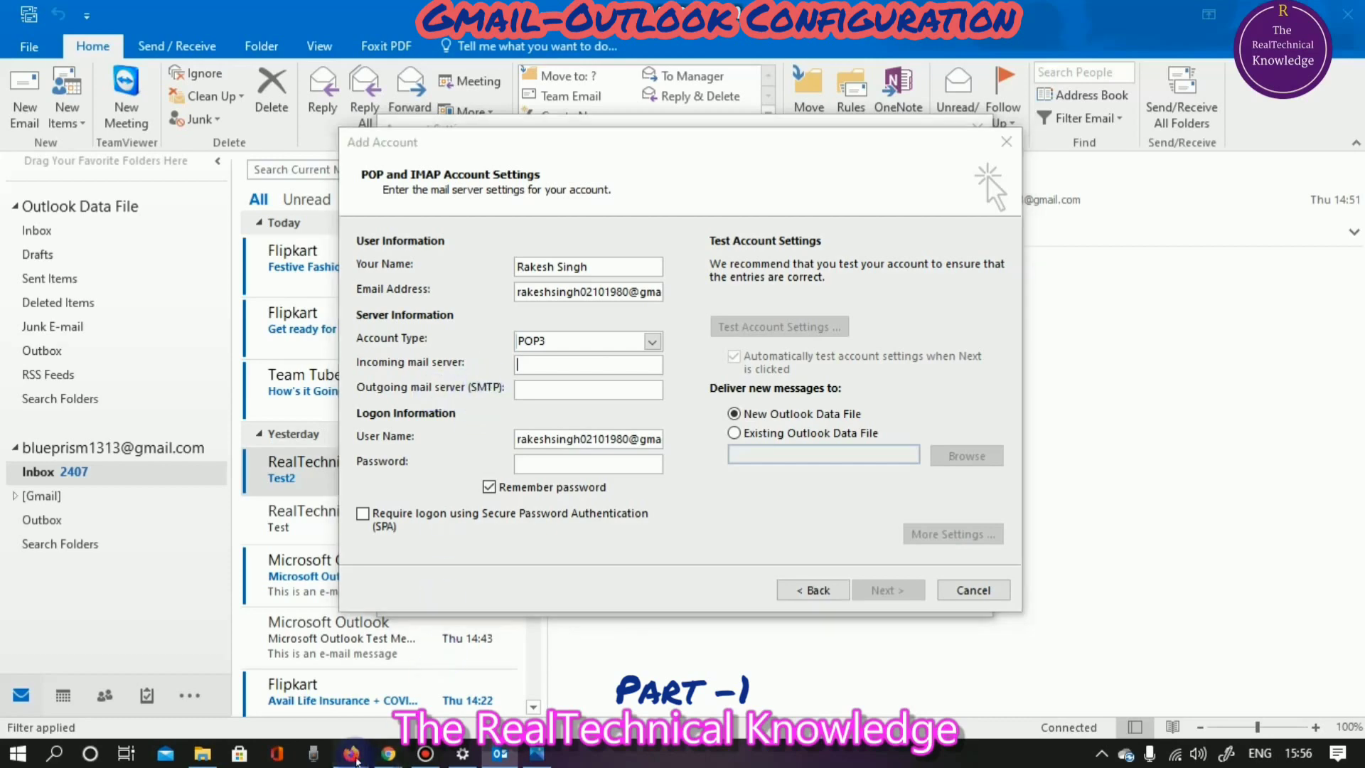
Step: Locate and select the incoming server pop.gmail.com on the Gmail Help page
{"action": "left_click", "coordinate": [448, 654]}
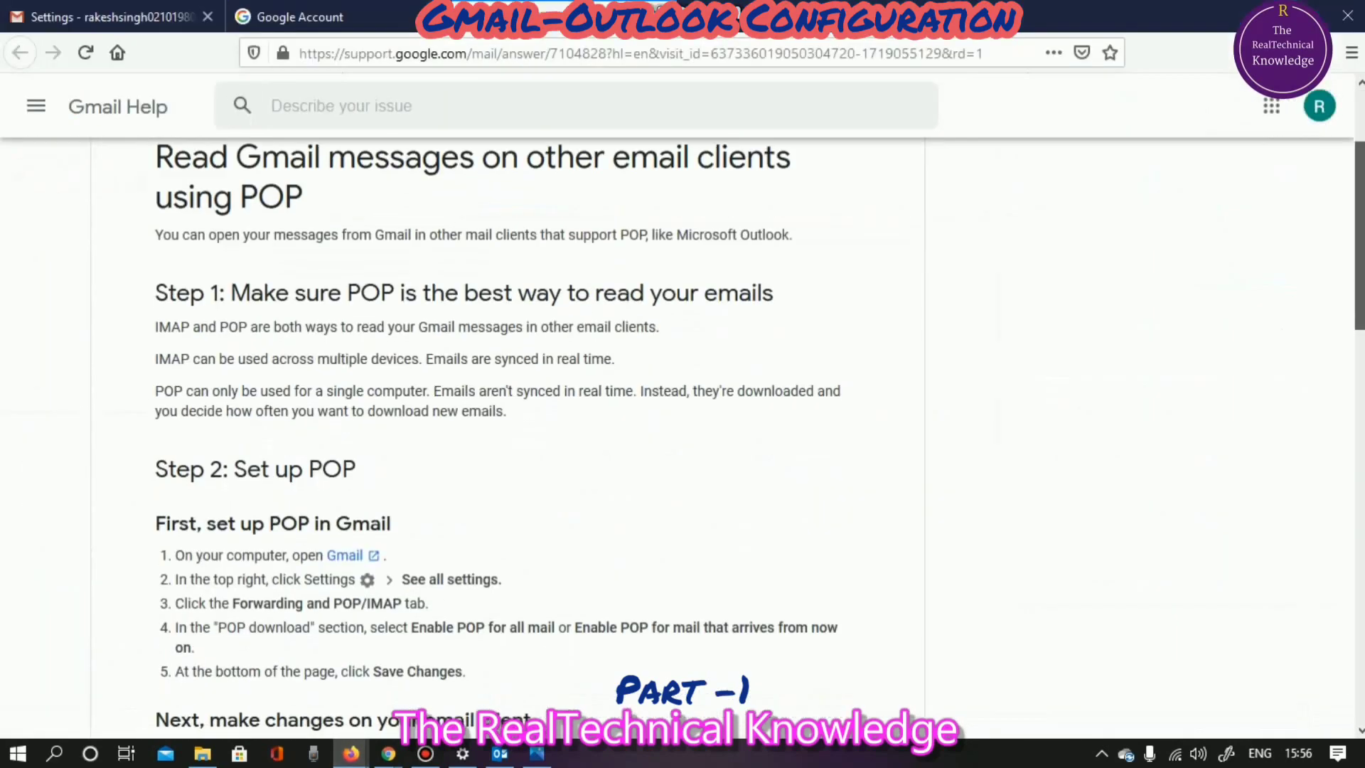
{"action": "scroll", "coordinate": [1359, 295], "scroll_direction": "down", "scroll_amount": 5}
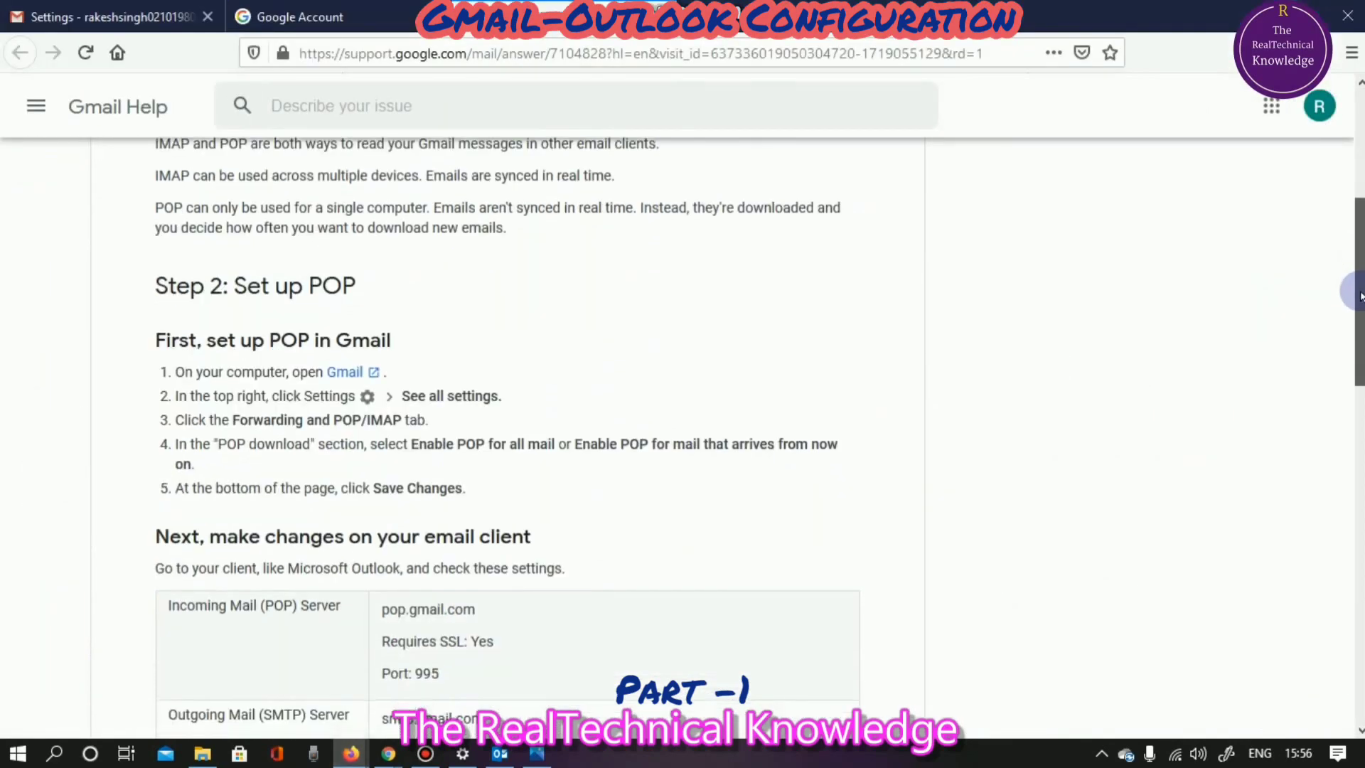
{"action": "left_click_drag", "start_coordinate": [1359, 295], "coordinate": [1359, 341]}
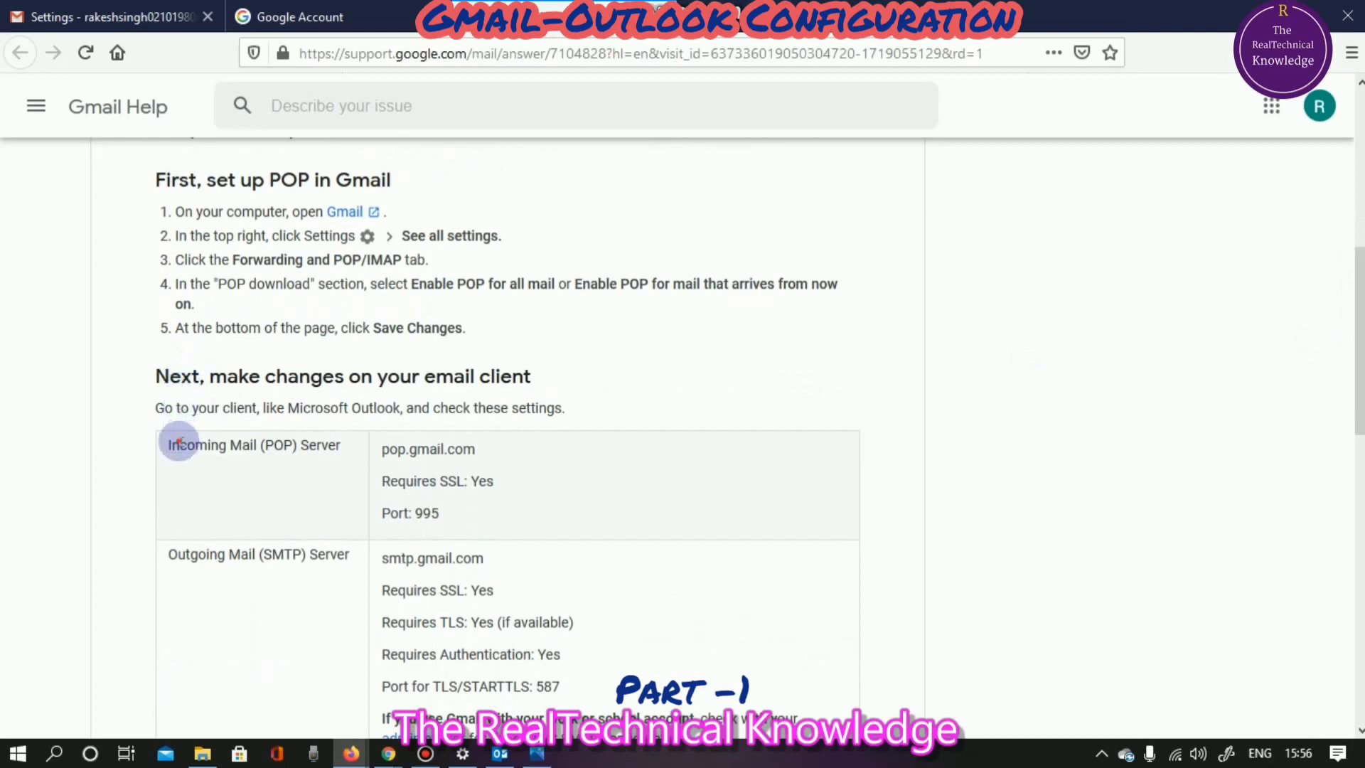
{"action": "left_click_drag", "start_coordinate": [179, 441], "coordinate": [472, 448]}
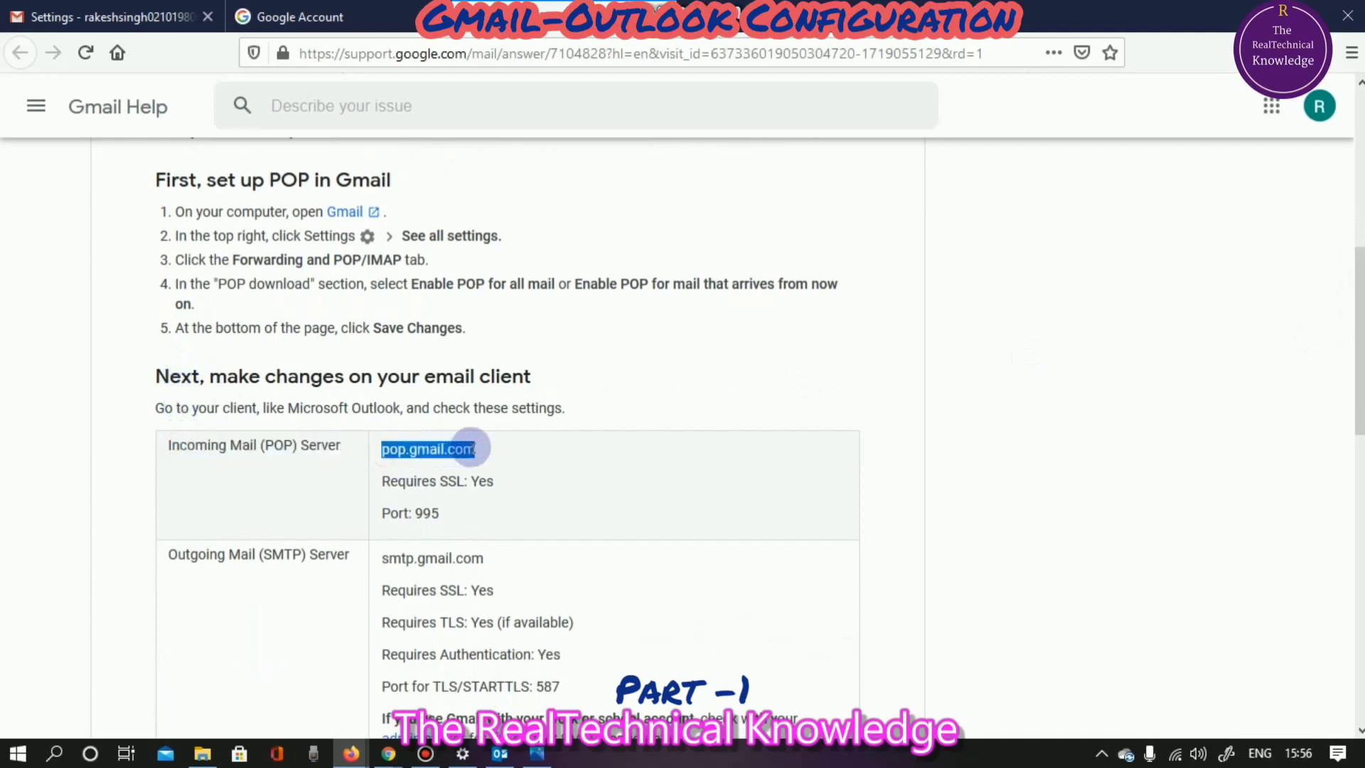
{"action": "left_click", "coordinate": [500, 753]}
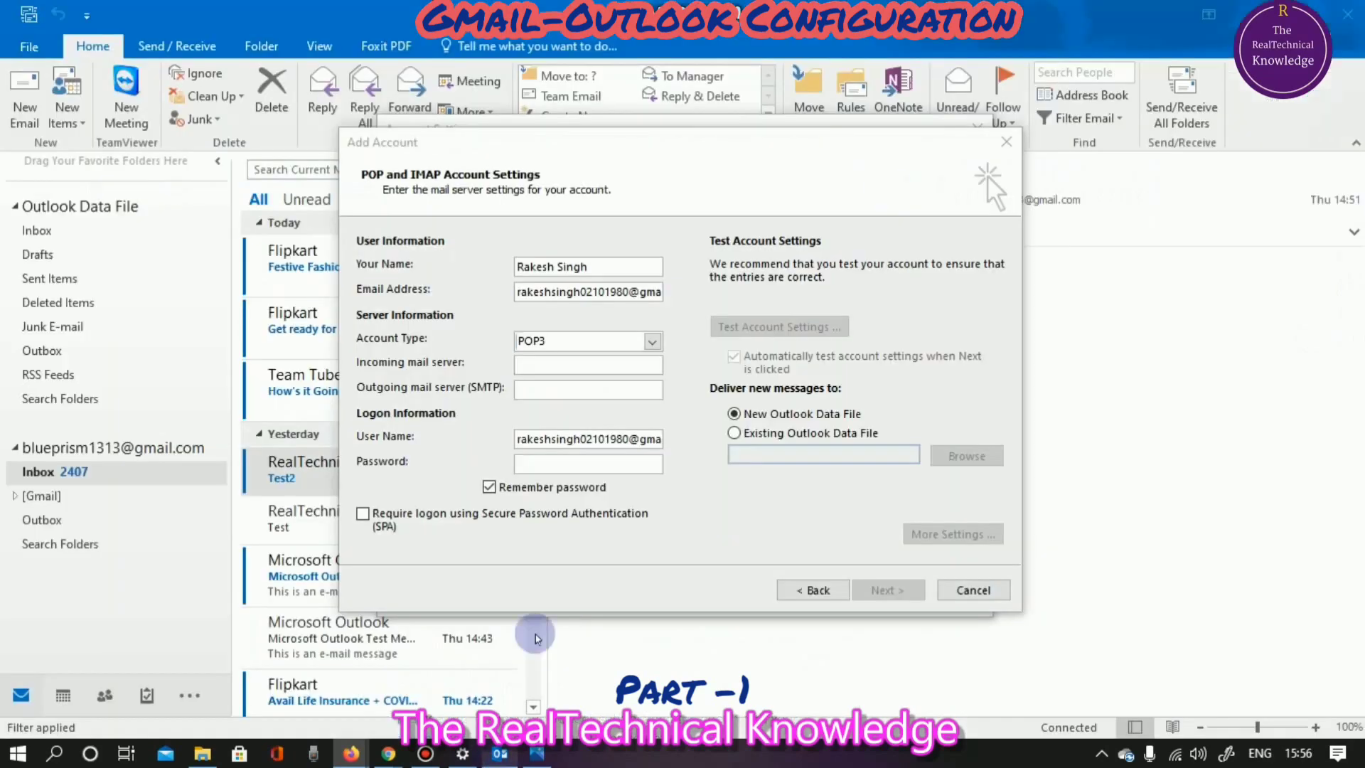
{"action": "key", "text": "alt+Tab"}
Step: Copy smtp.gmail.com from Gmail Help and paste it as Outlook's outgoing mail server
{"action": "left_click_drag", "start_coordinate": [381, 557], "coordinate": [491, 553]}
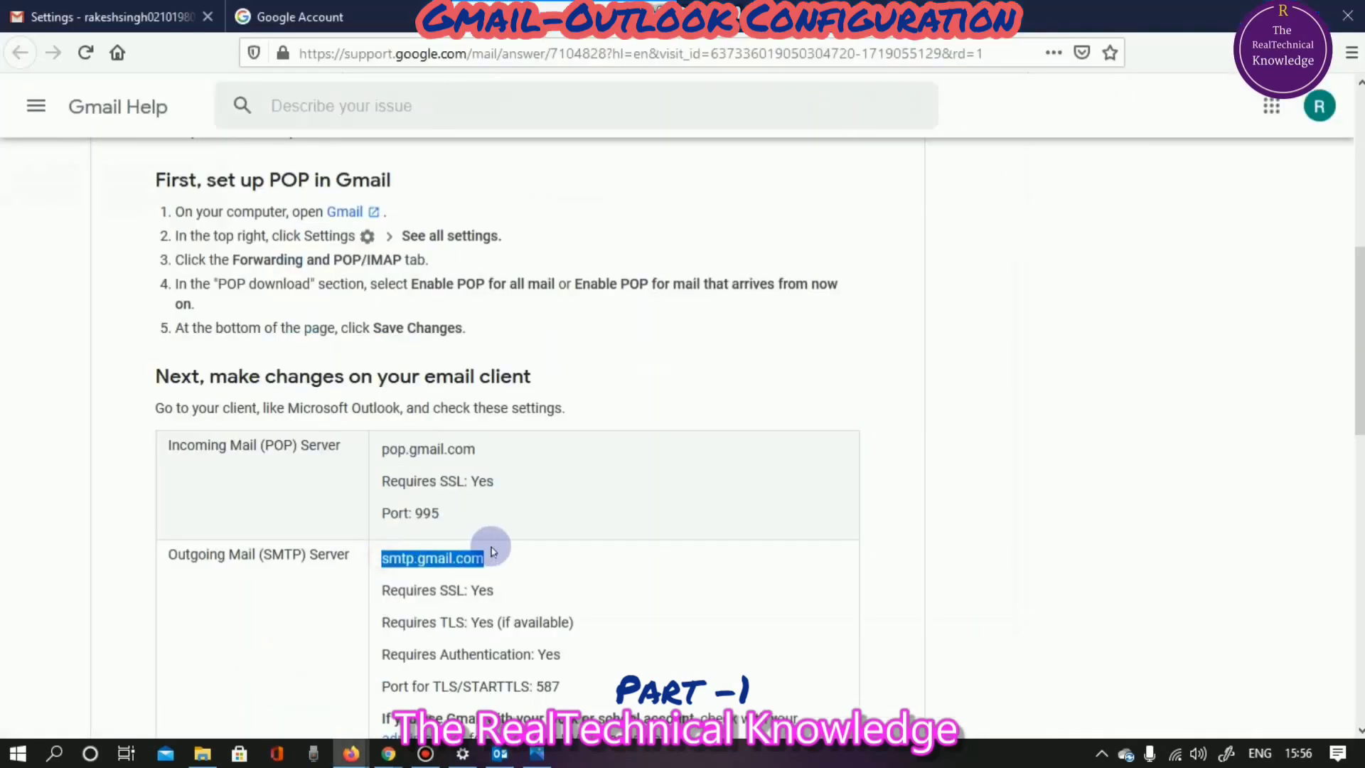
{"action": "key", "text": "ctrl+c"}
{"action": "key", "text": "alt+Tab"}
{"action": "left_click", "coordinate": [537, 390]}
{"action": "key", "text": "ctrl+v"}
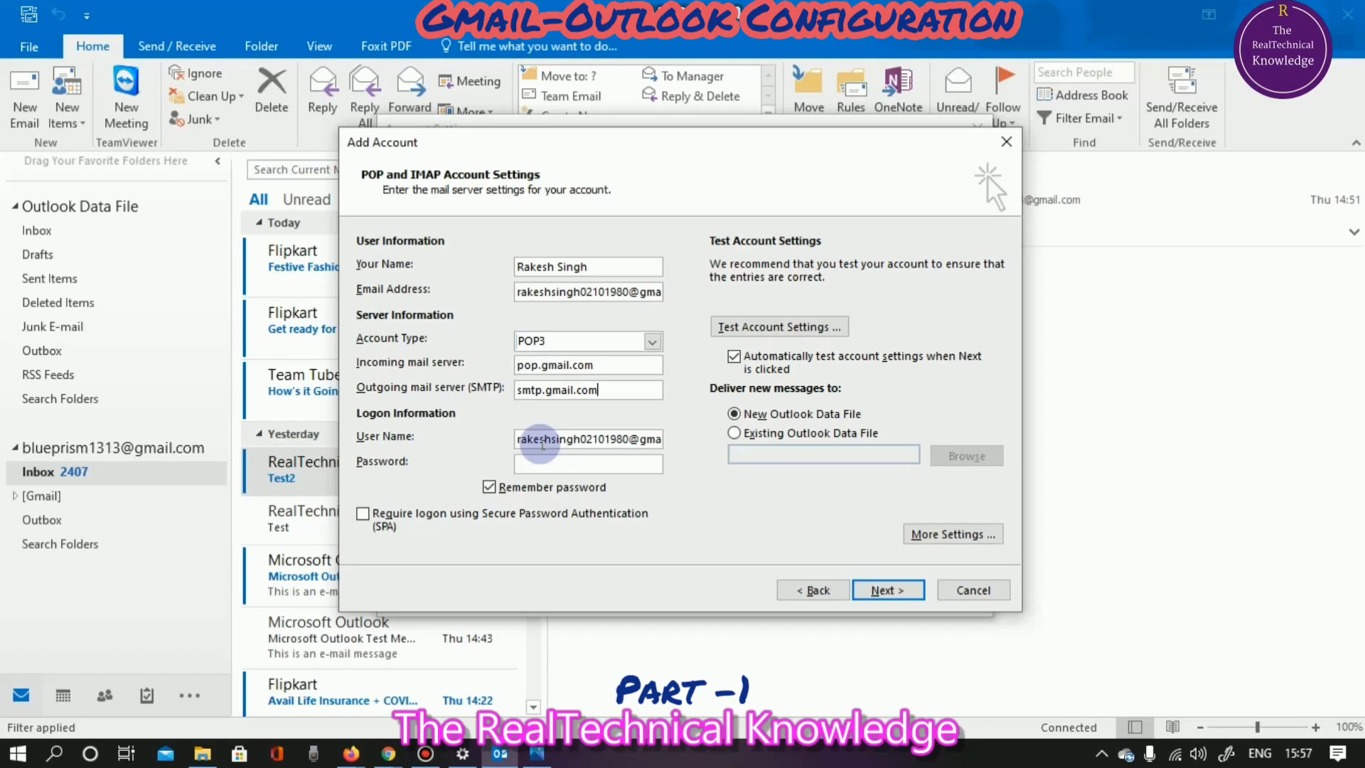
Step: Open App passwords under Google Account Security, confirming the account password
{"action": "mouse_move", "coordinate": [351, 753]}
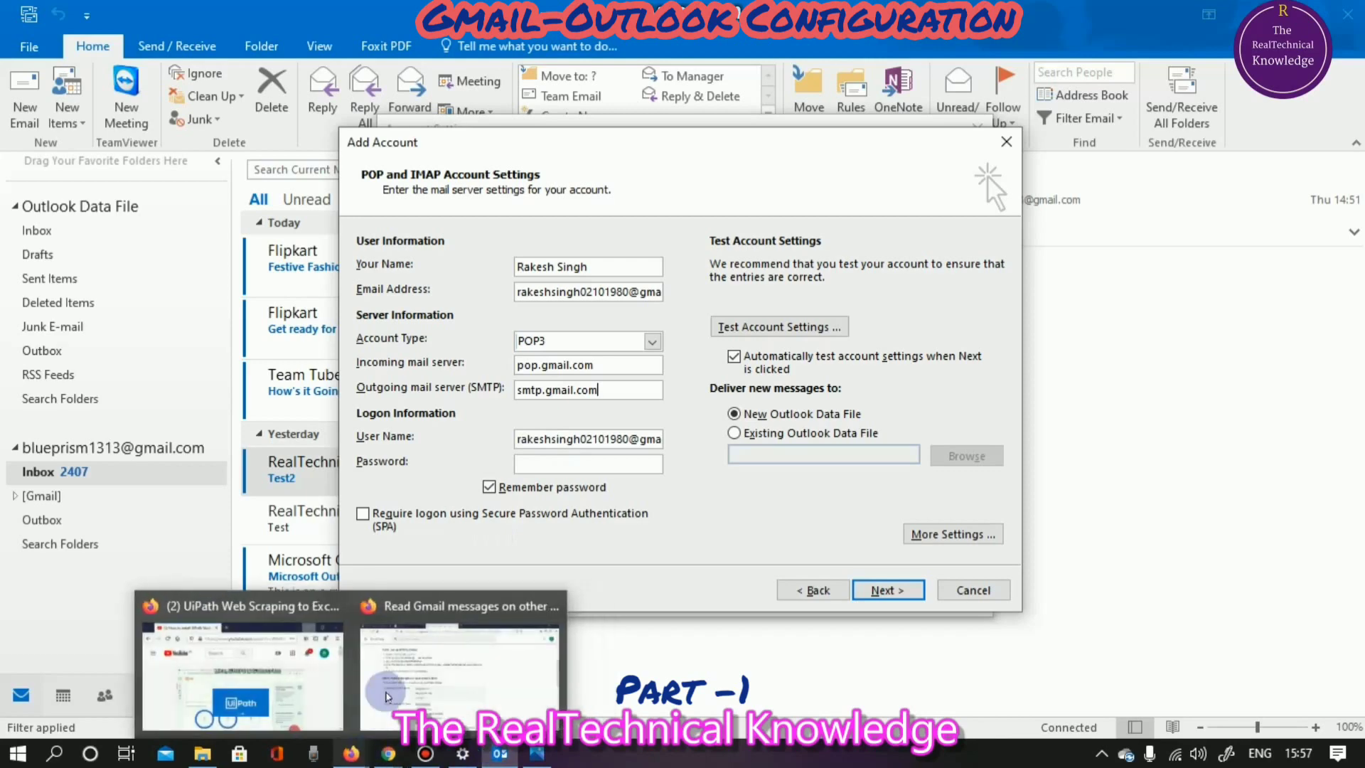
{"action": "left_click", "coordinate": [388, 697]}
{"action": "left_click", "coordinate": [301, 17]}
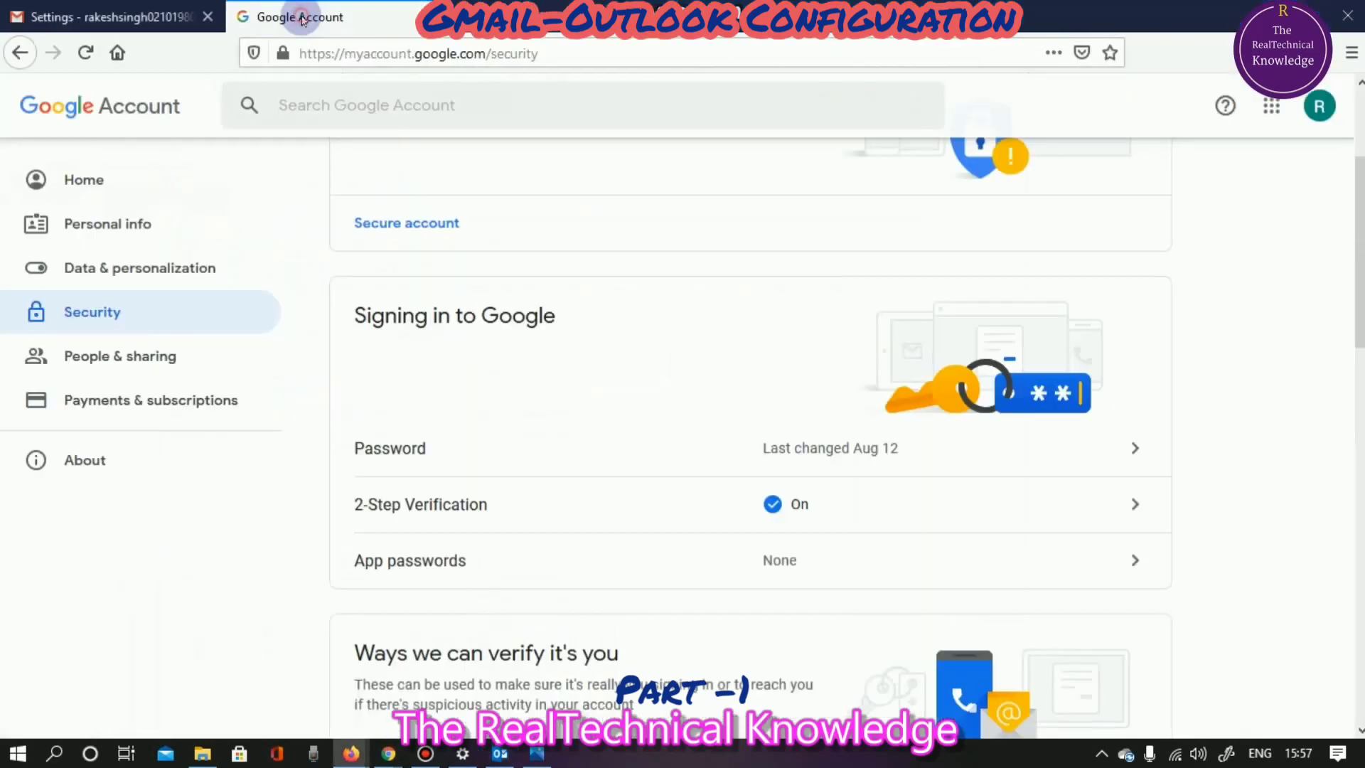
{"action": "left_click", "coordinate": [110, 319]}
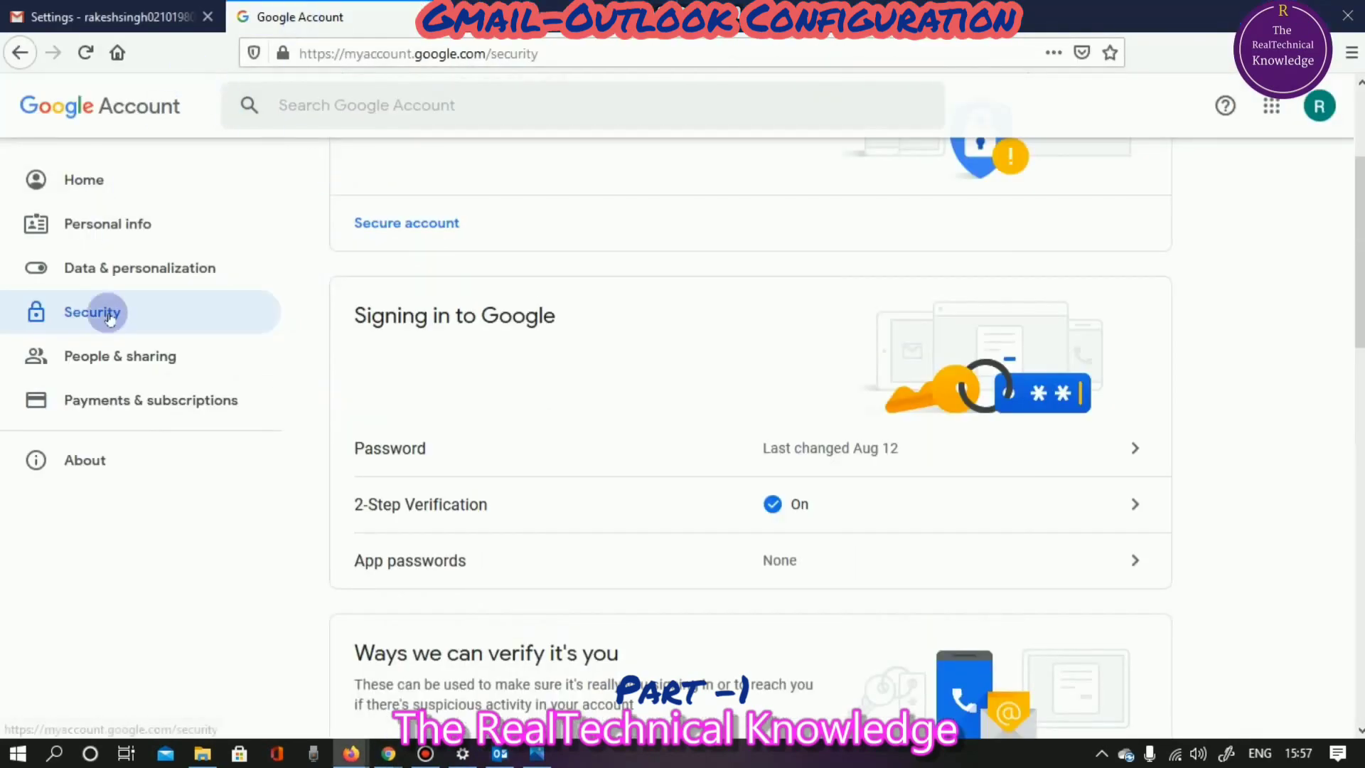
{"action": "scroll", "coordinate": [376, 366], "scroll_direction": "down", "scroll_amount": 1}
{"action": "left_click", "coordinate": [384, 439]}
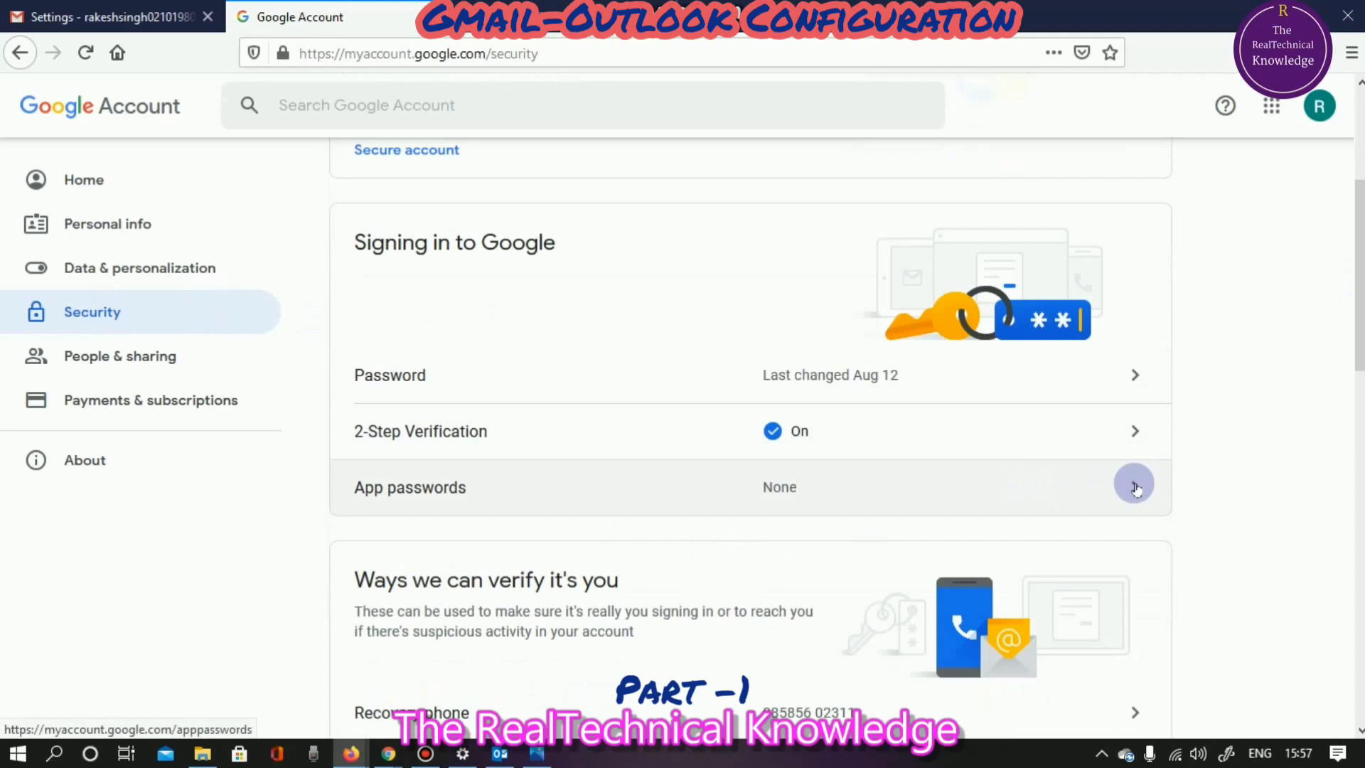
{"action": "left_click", "coordinate": [1135, 487]}
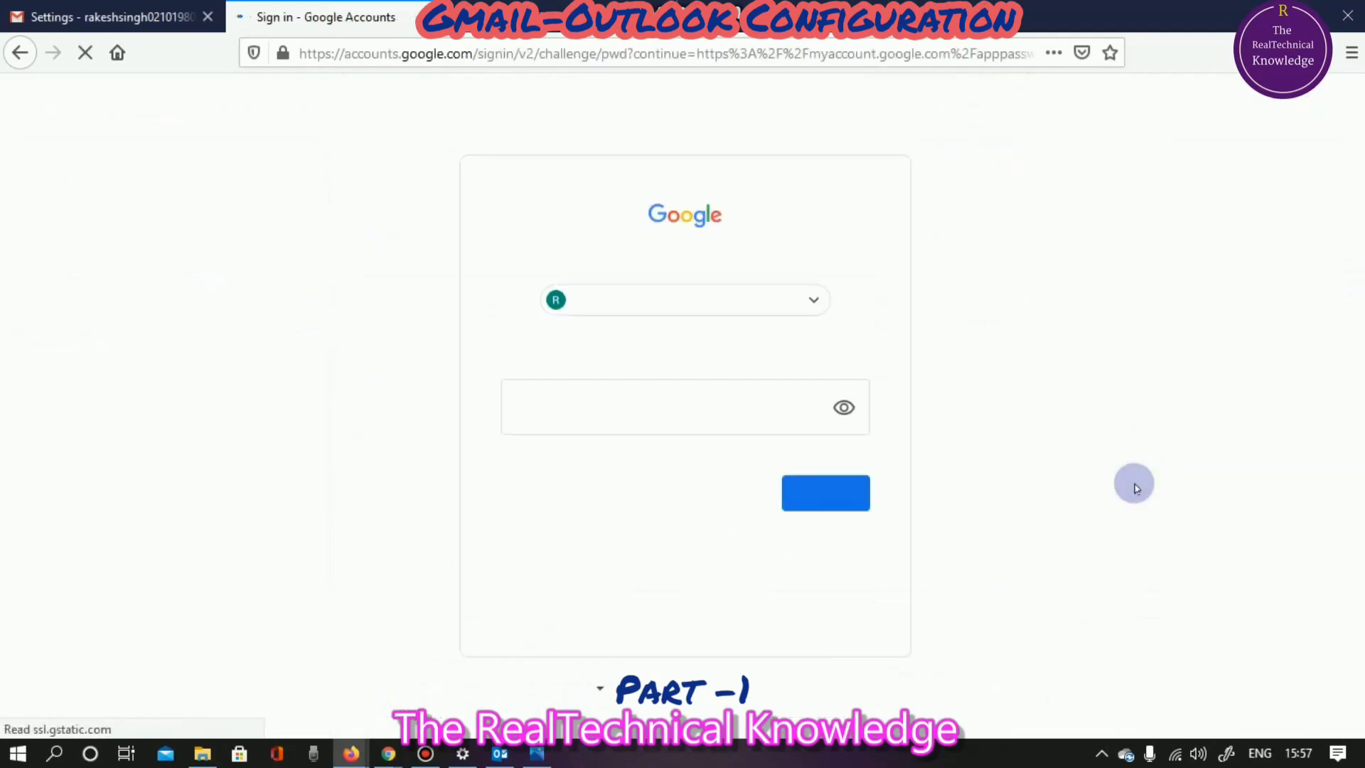
{"action": "left_click", "coordinate": [840, 485]}
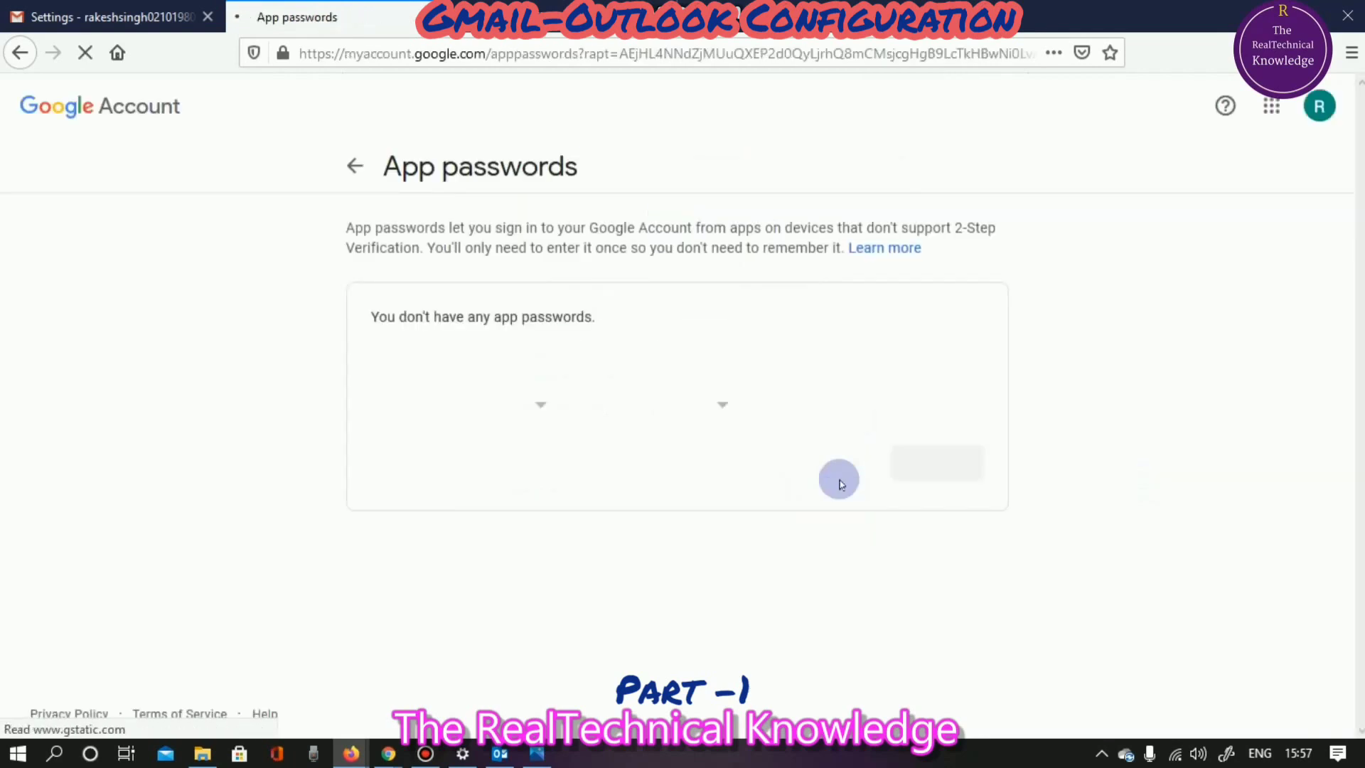
Step: Generate an app password for Mail on Windows Computer and return to Outlook's password field
{"action": "left_click", "coordinate": [525, 407]}
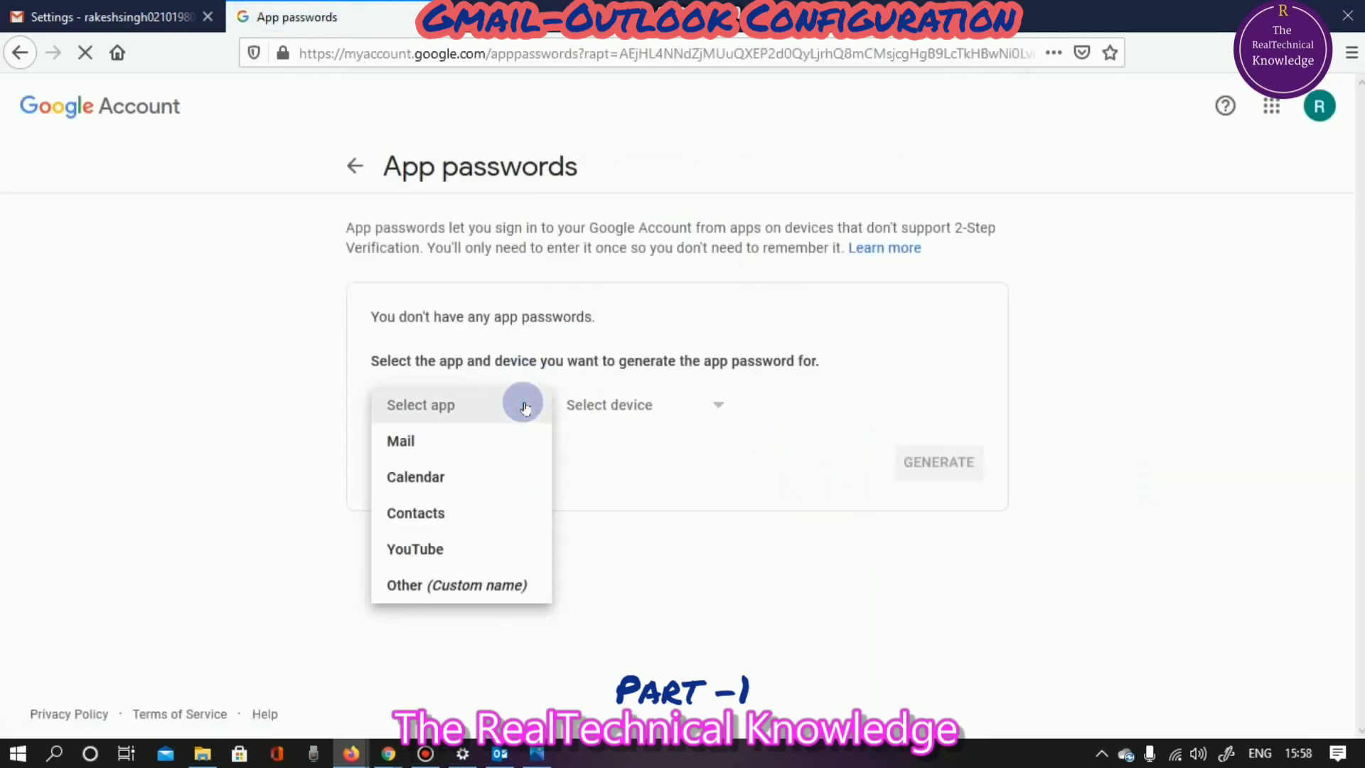
{"action": "left_click", "coordinate": [403, 441]}
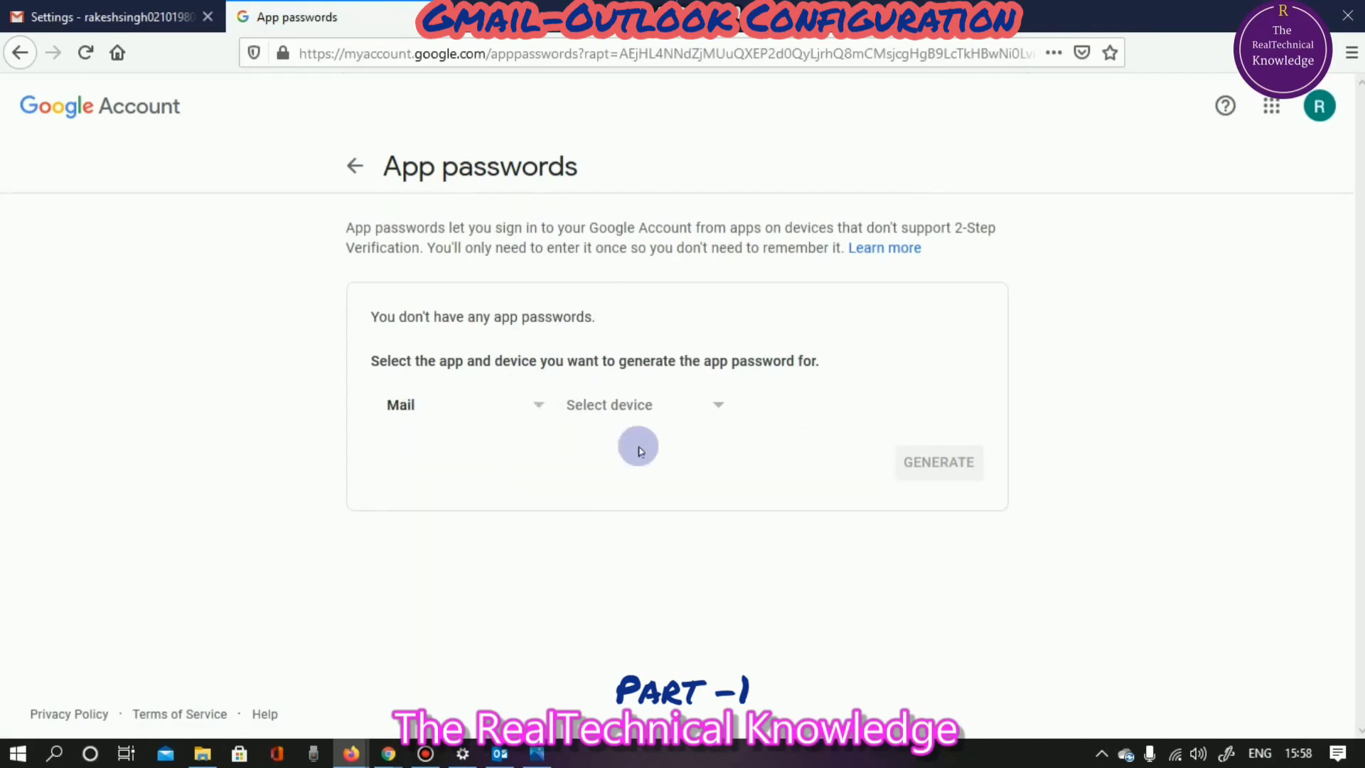
{"action": "left_click", "coordinate": [619, 410]}
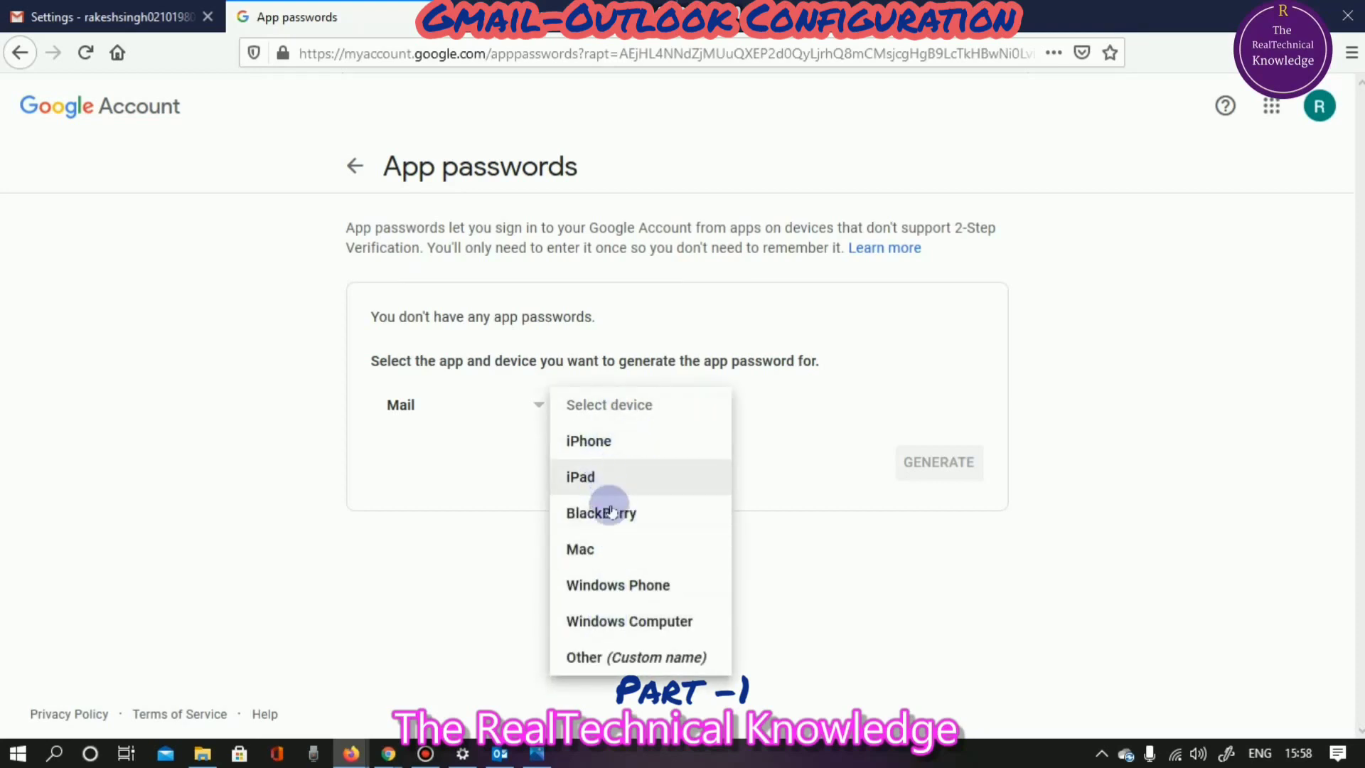
{"action": "left_click", "coordinate": [611, 623]}
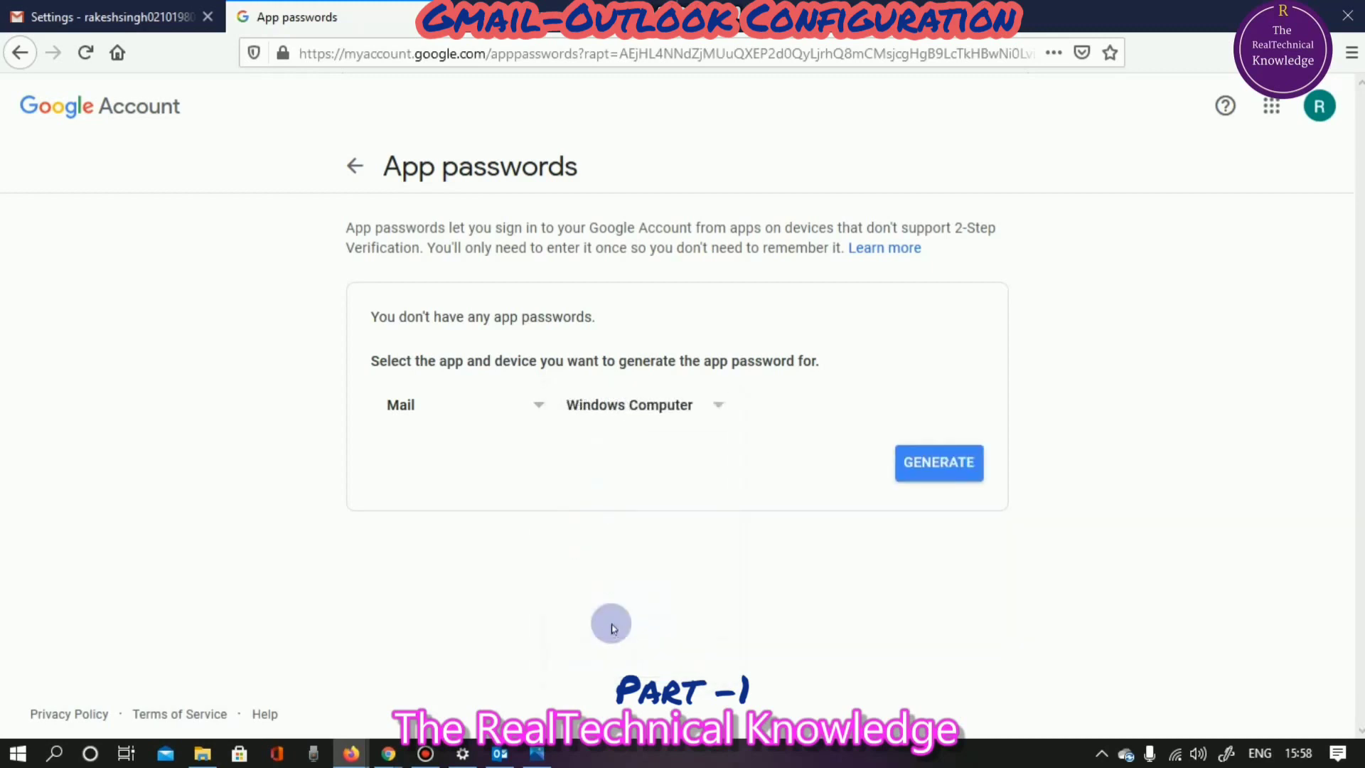
{"action": "left_click", "coordinate": [937, 469]}
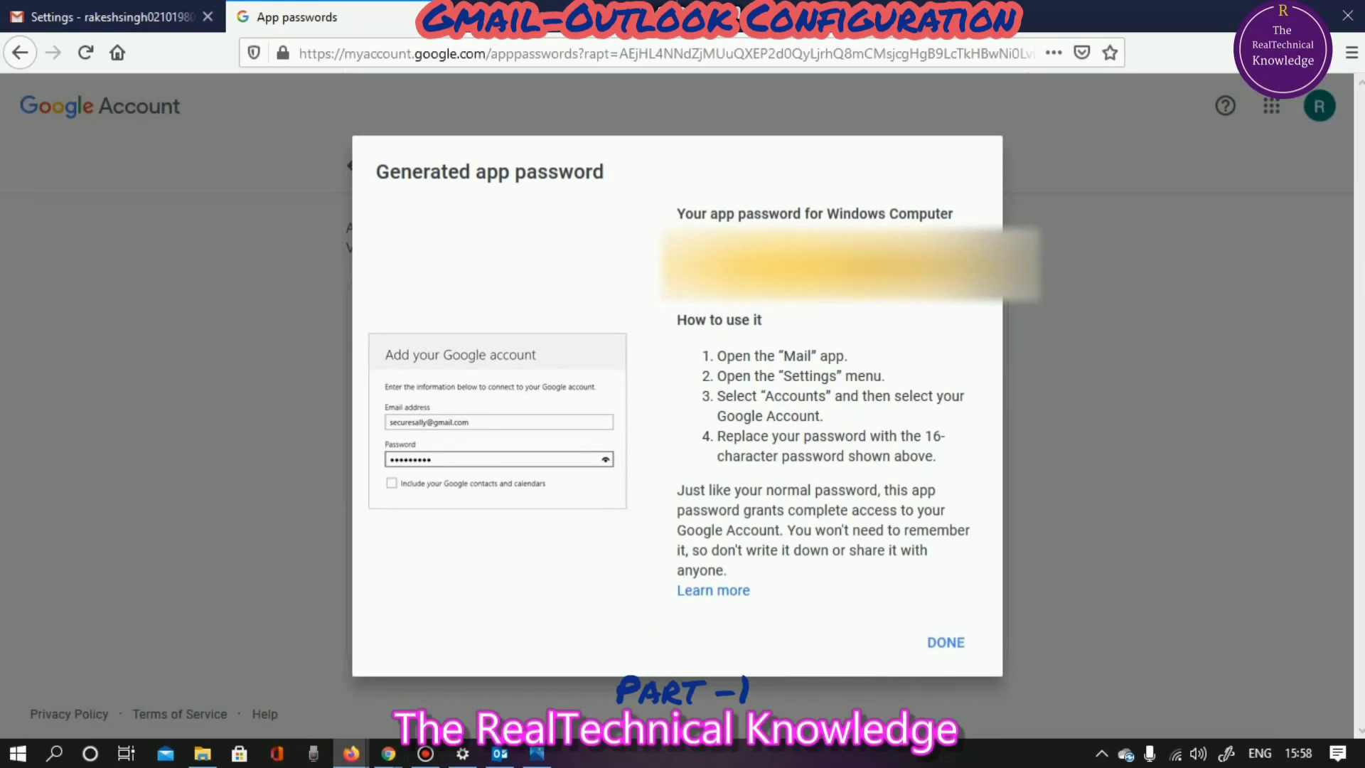
{"action": "left_click", "coordinate": [502, 752]}
{"action": "left_click", "coordinate": [577, 464]}
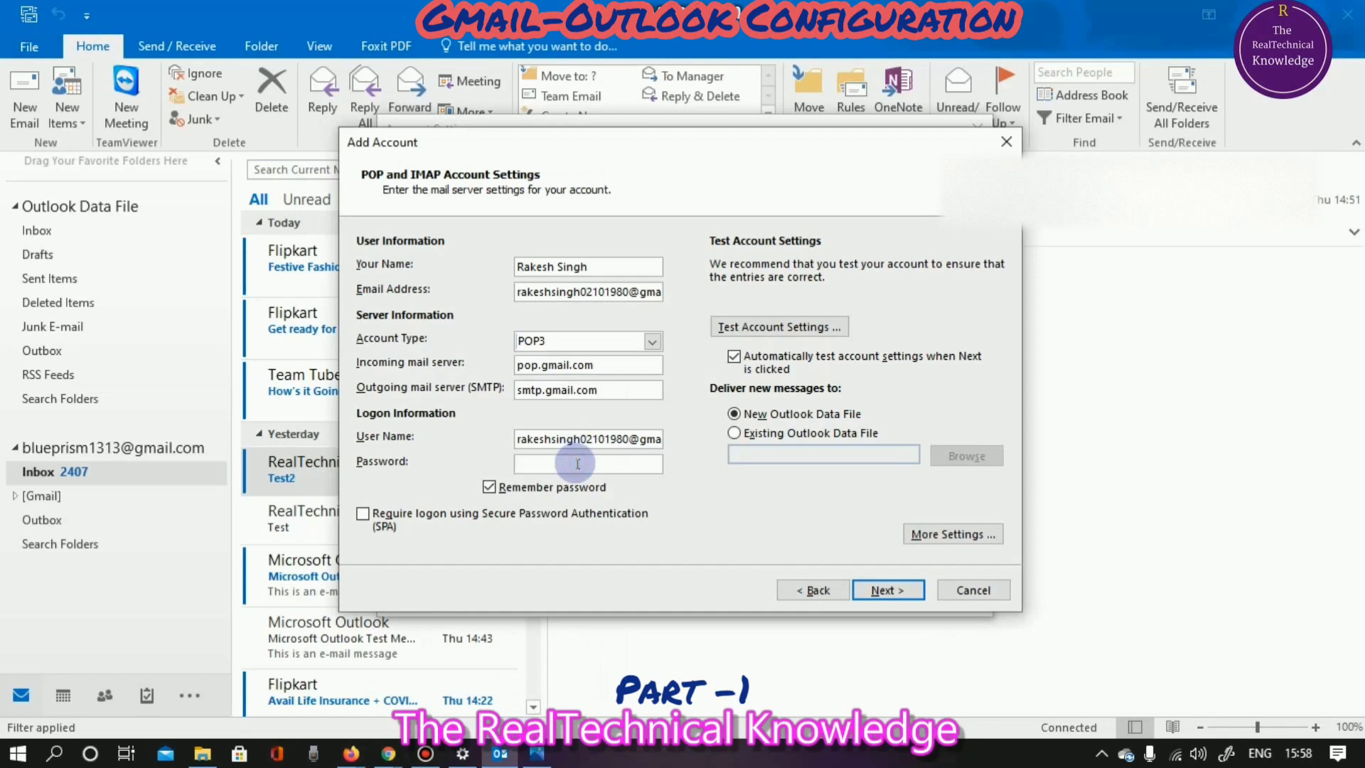
Step: Paste the generated app password into the Password field and open More Settings
{"action": "key", "text": "ctrl+v"}
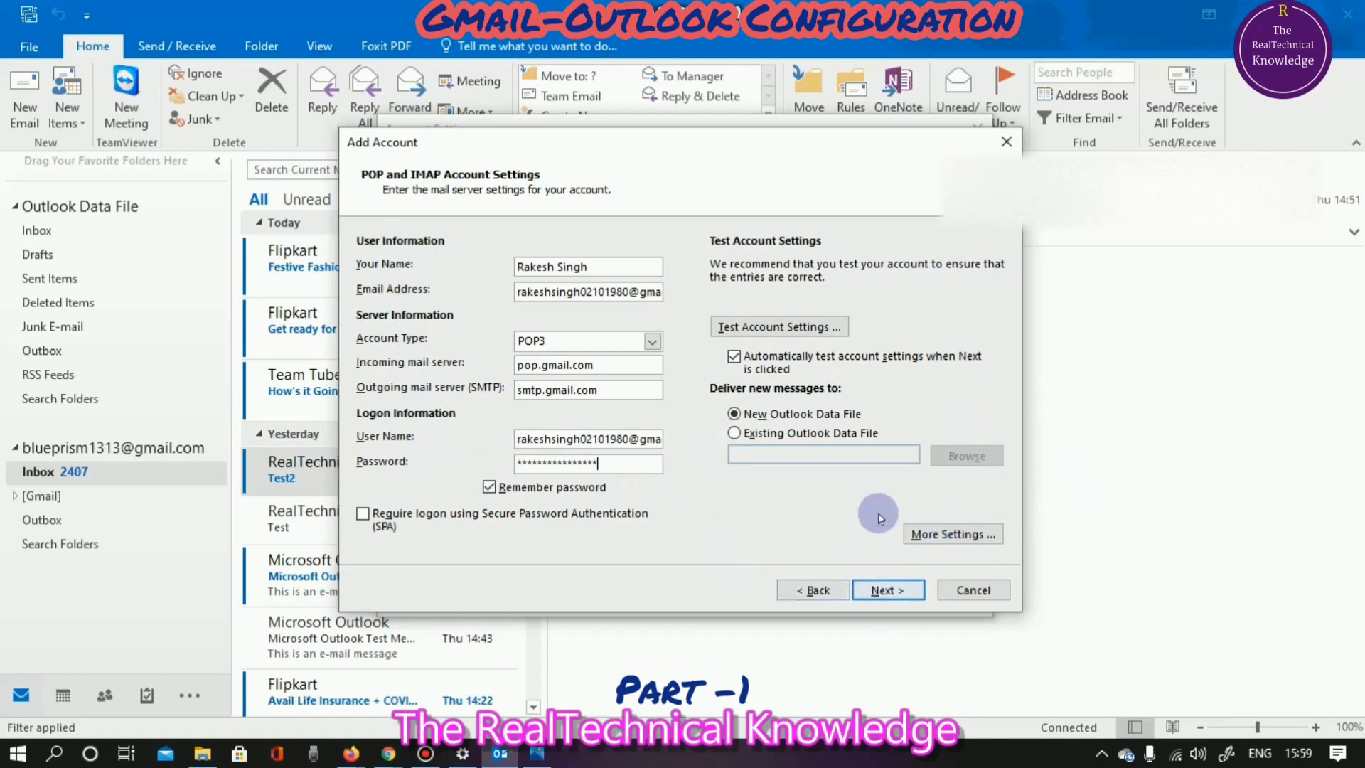
{"action": "left_click", "coordinate": [950, 538]}
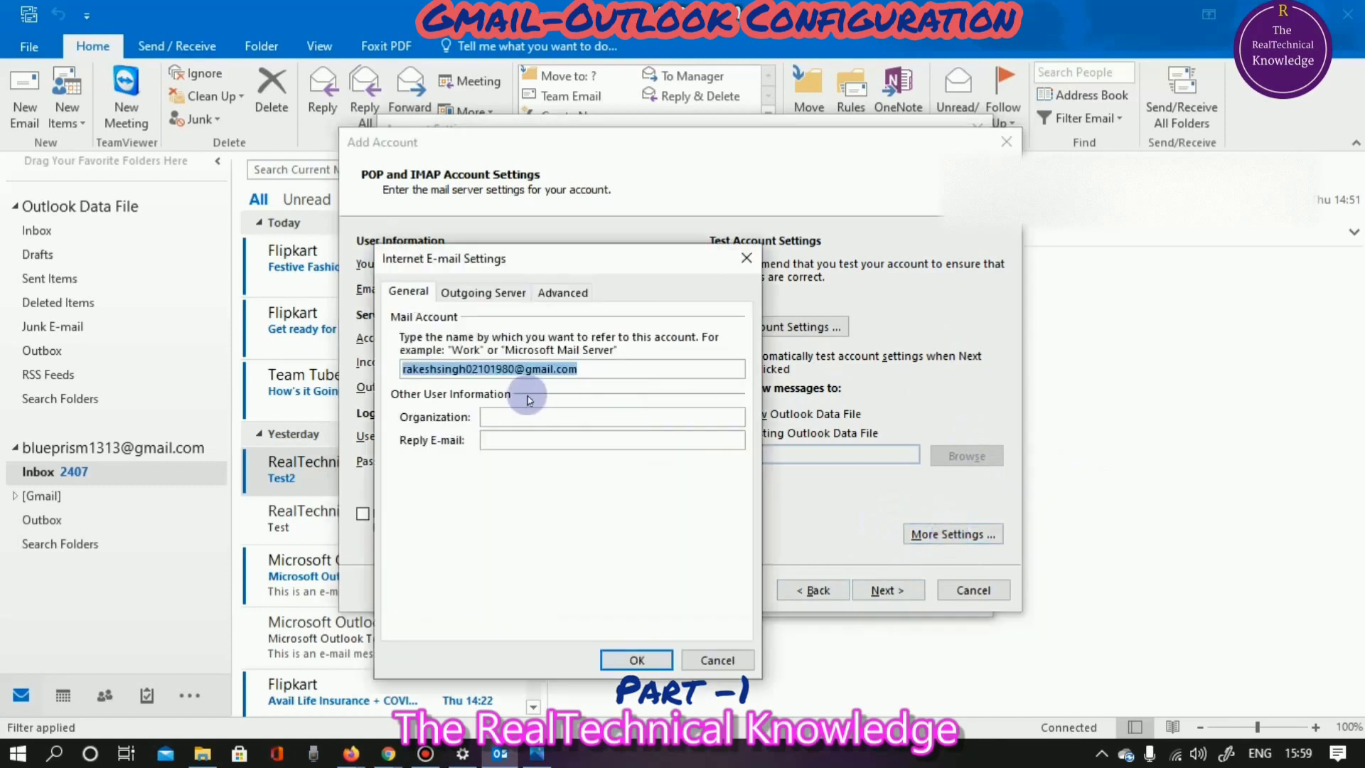
Step: Require SMTP authentication for the outgoing server, then bring up the Advanced port settings
{"action": "left_click", "coordinate": [466, 295]}
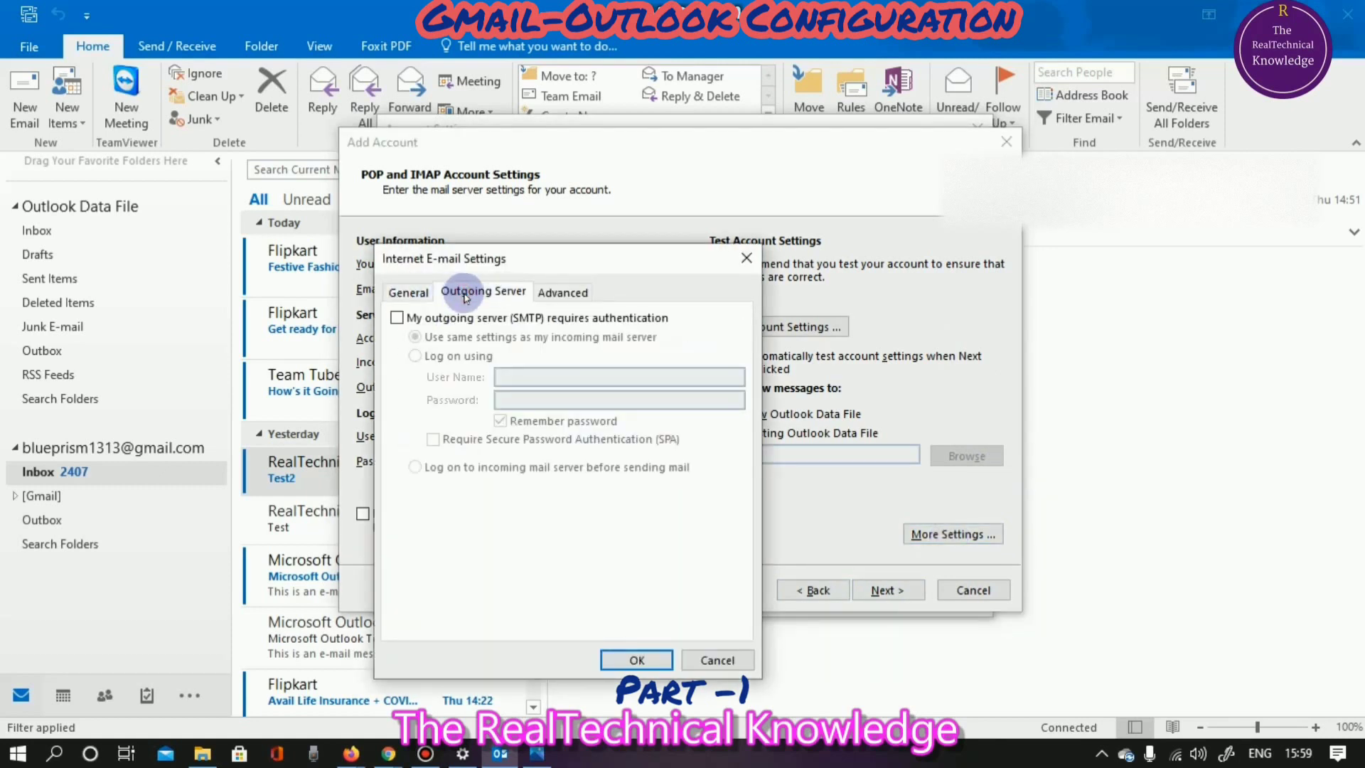
{"action": "left_click", "coordinate": [396, 317]}
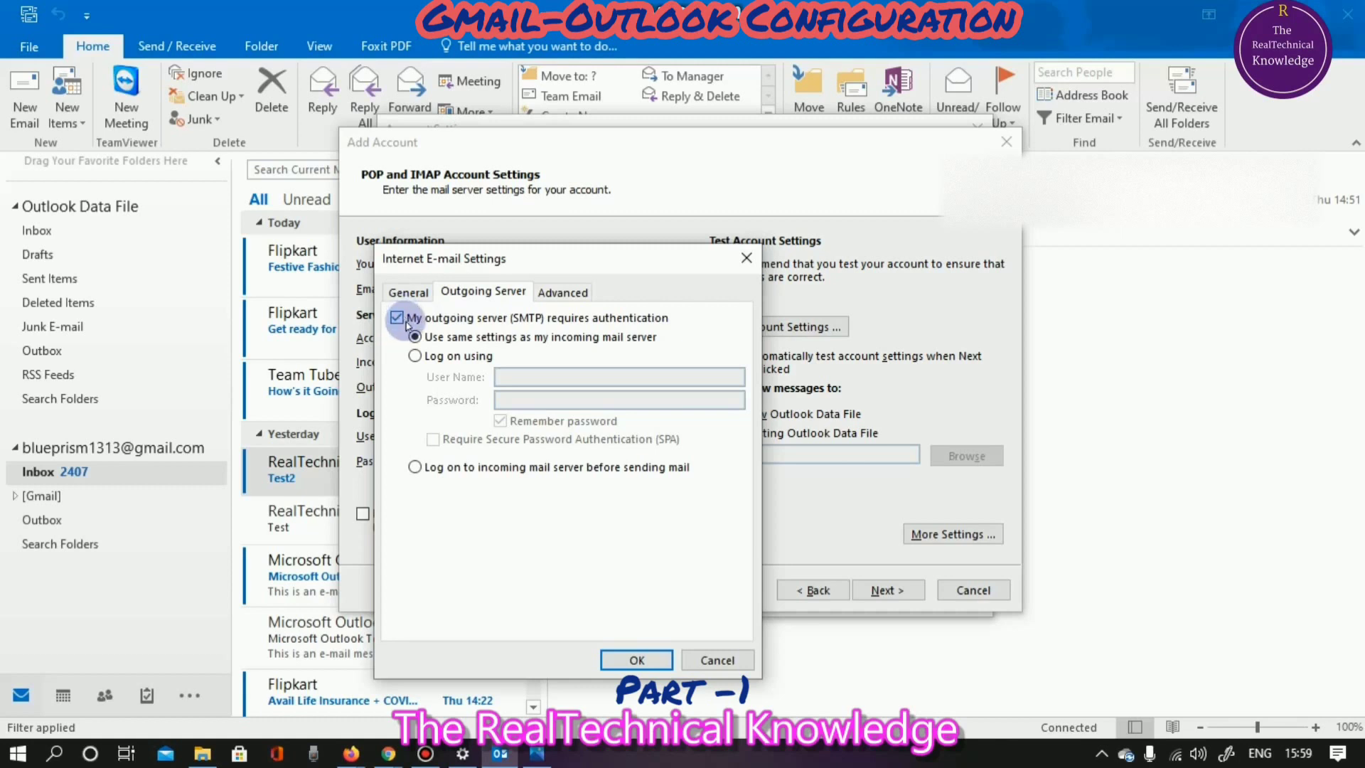
{"action": "left_click", "coordinate": [561, 291]}
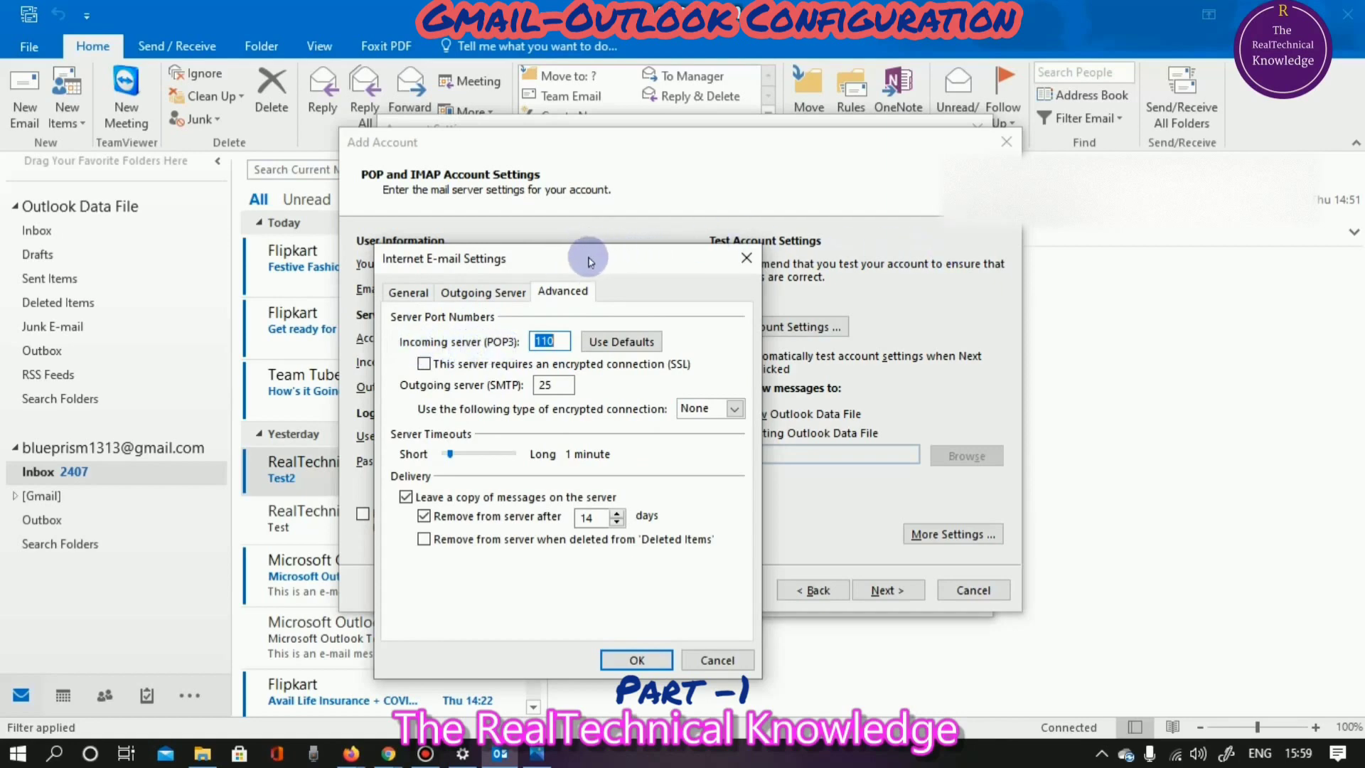
{"action": "left_click_drag", "start_coordinate": [589, 257], "coordinate": [943, 265]}
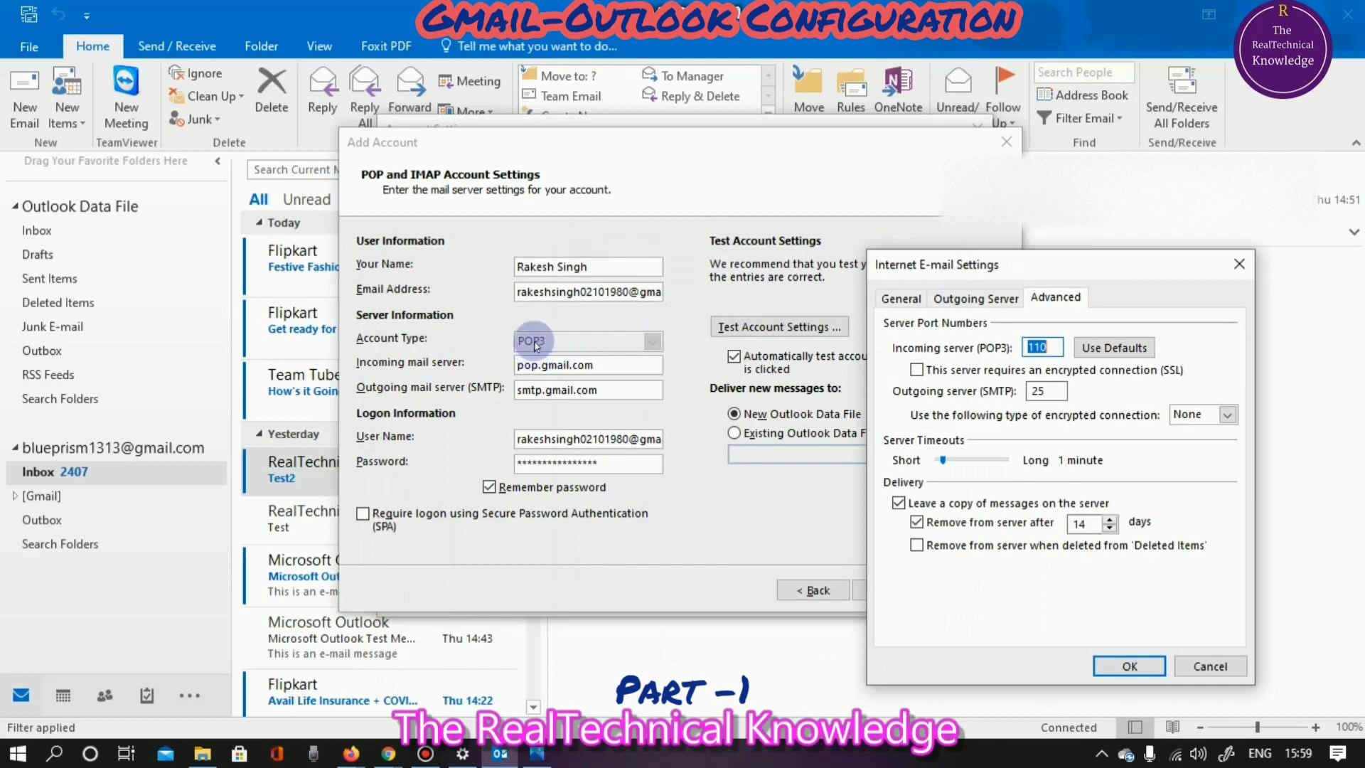
Step: Look up Gmail's POP port 995 and SMTP port 587 on the Gmail Help page
{"action": "left_click", "coordinate": [390, 753]}
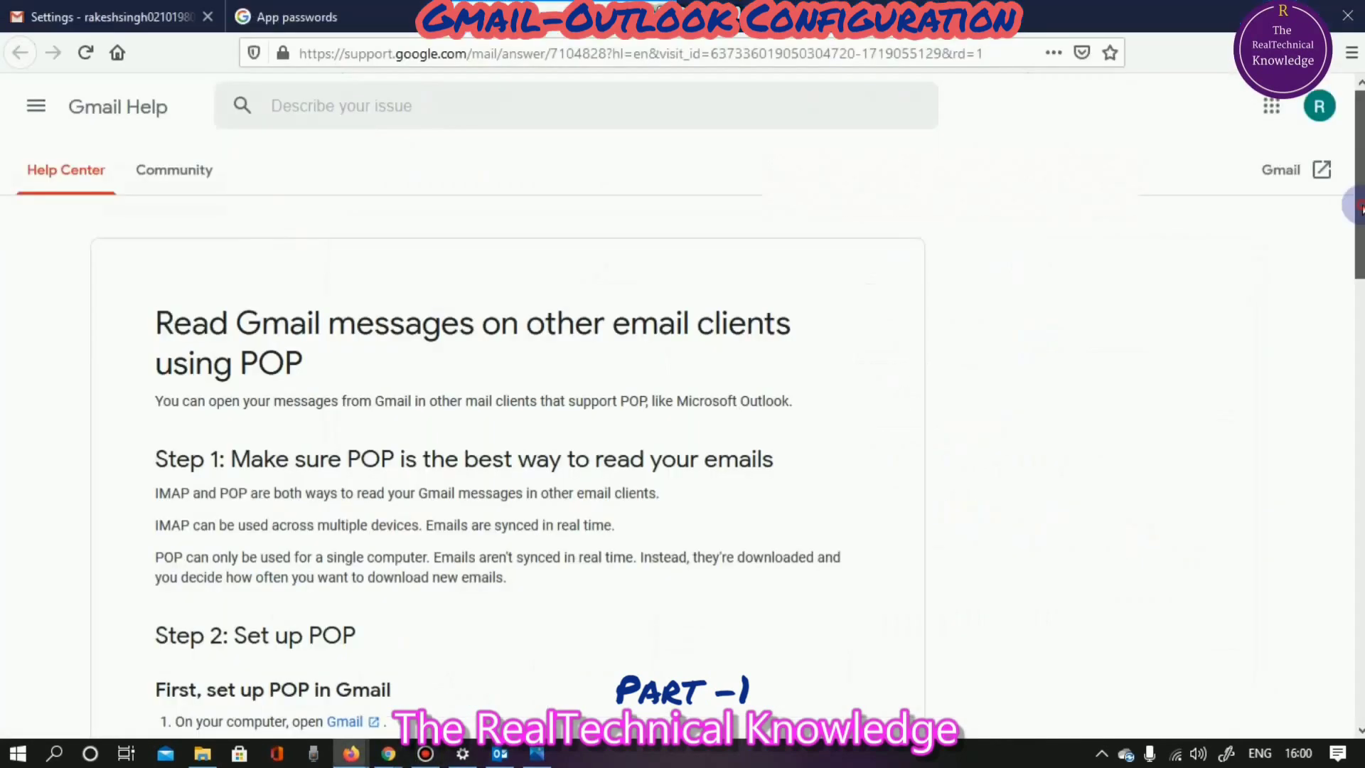
{"action": "scroll", "coordinate": [1359, 311], "scroll_direction": "down", "scroll_amount": 3}
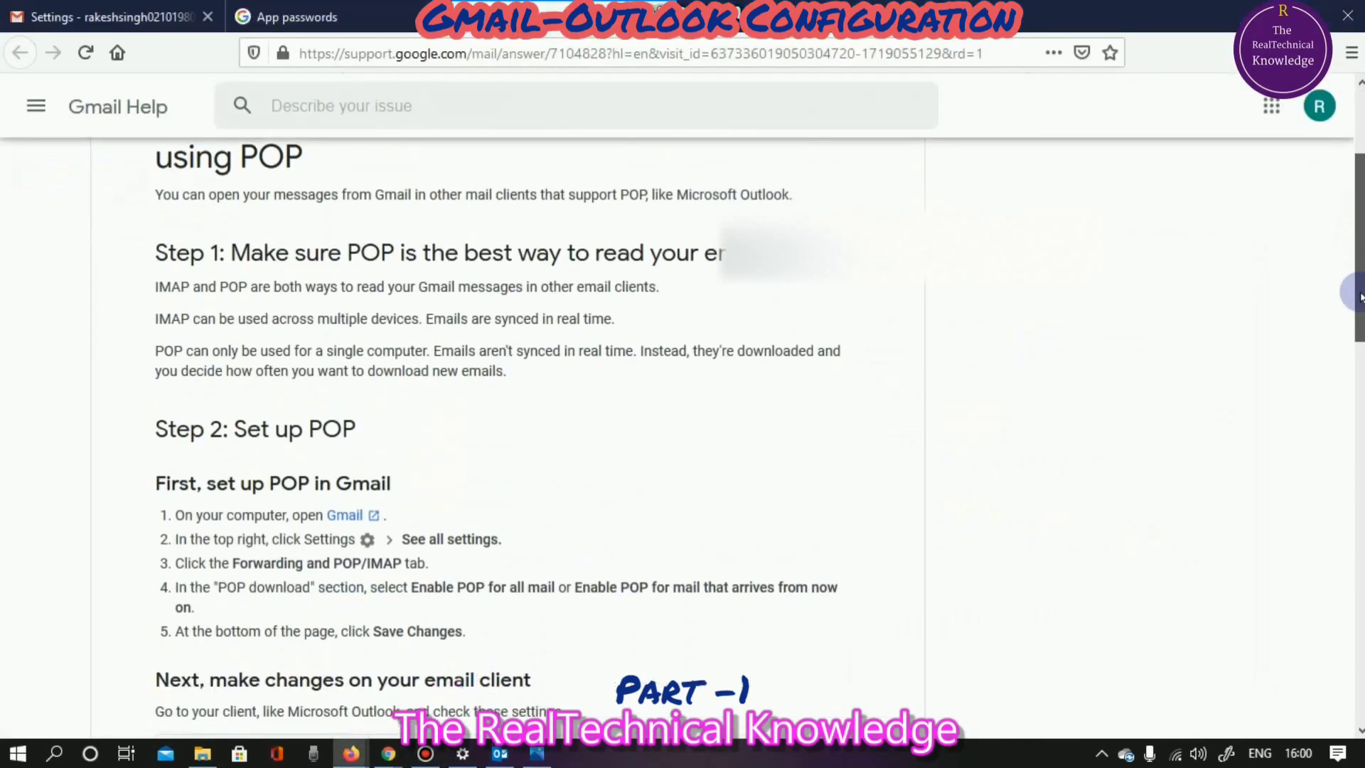
{"action": "scroll", "coordinate": [1359, 310], "scroll_direction": "down", "scroll_amount": 2}
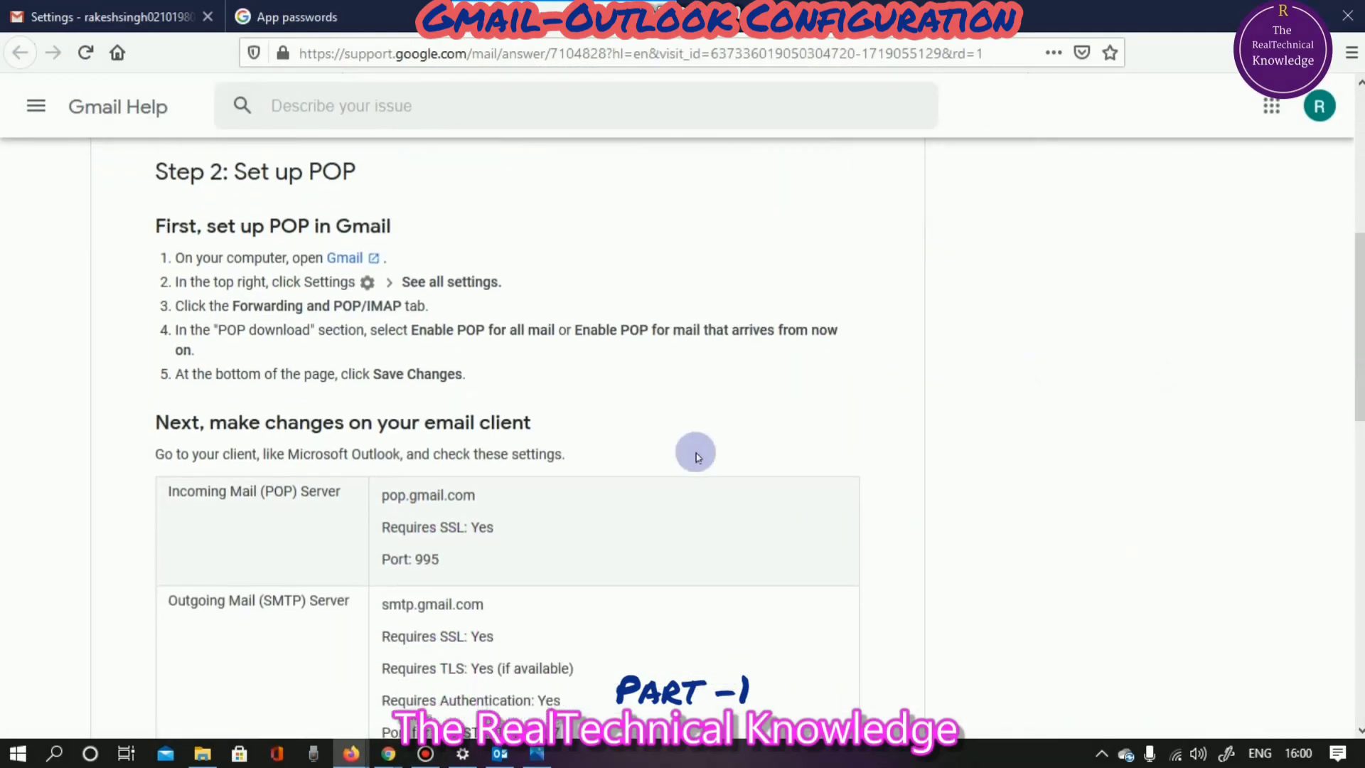
{"action": "left_click_drag", "start_coordinate": [381, 559], "coordinate": [439, 559]}
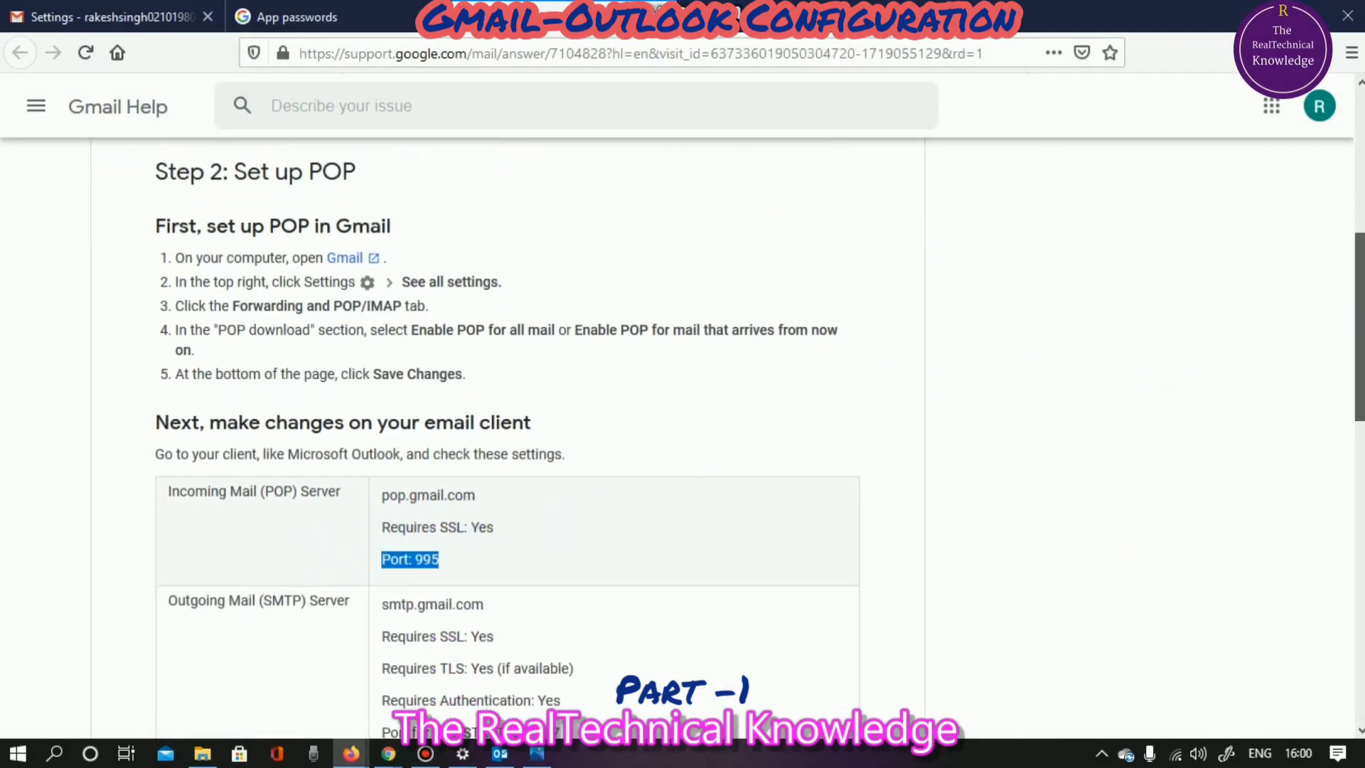
{"action": "scroll", "coordinate": [1358, 328], "scroll_direction": "down", "scroll_amount": 3}
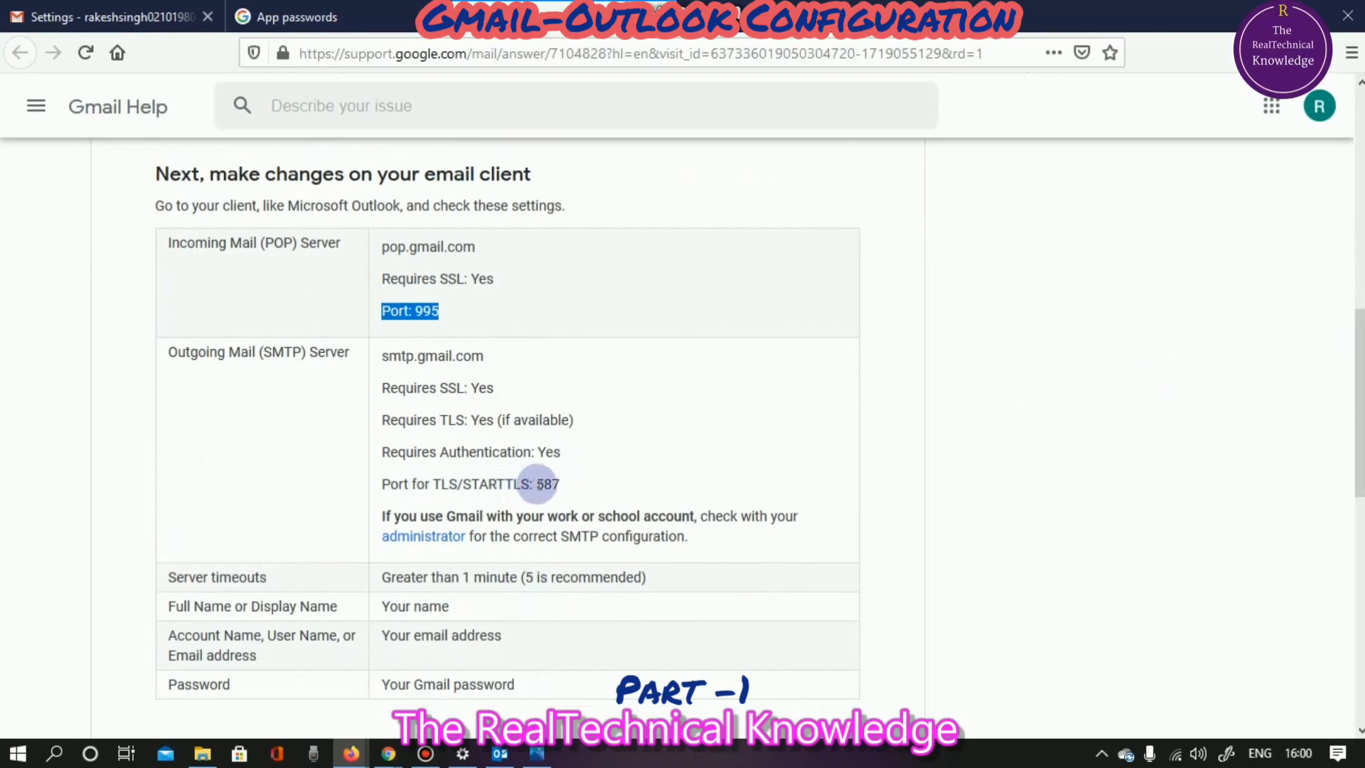
{"action": "left_click_drag", "start_coordinate": [536, 483], "coordinate": [571, 486]}
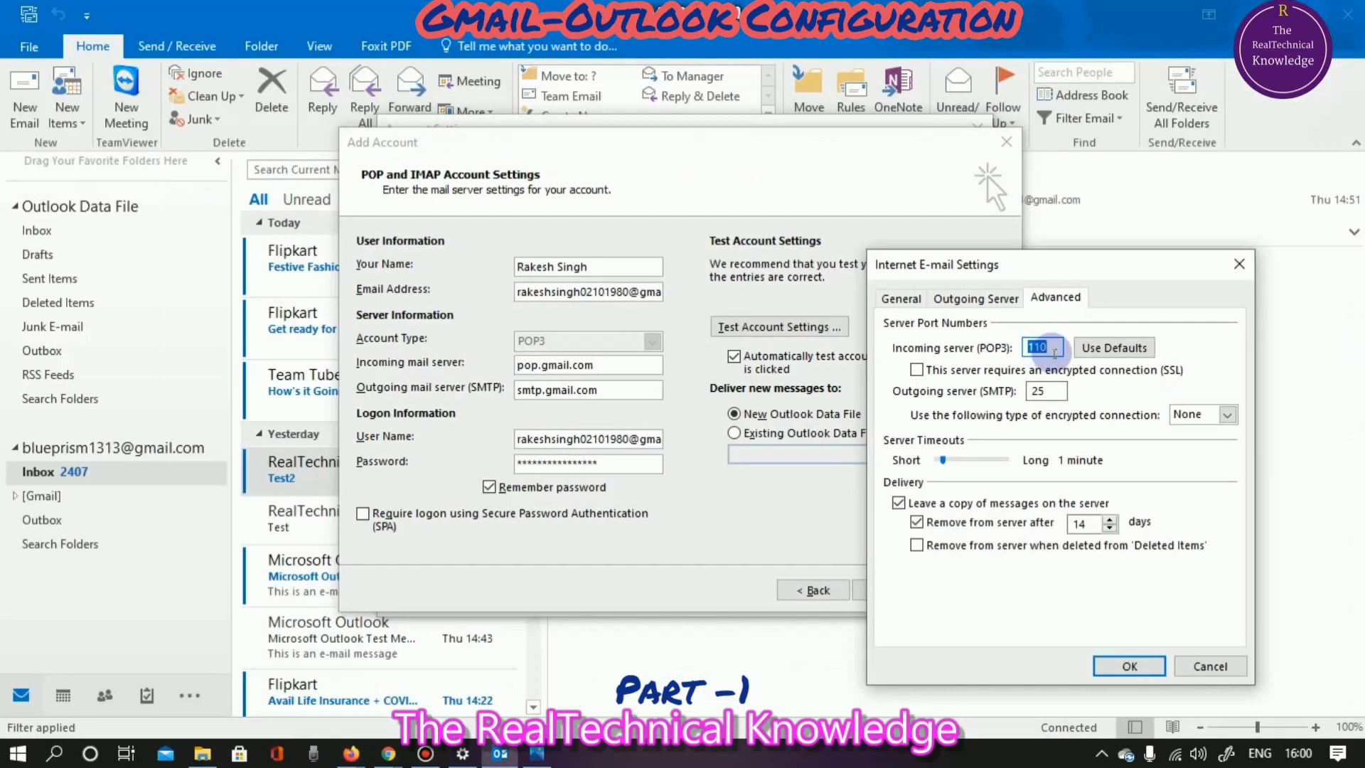
Step: Set incoming POP3 port 995 with SSL and outgoing SMTP port 587 with TLS, then confirm
{"action": "type", "text": "995"}
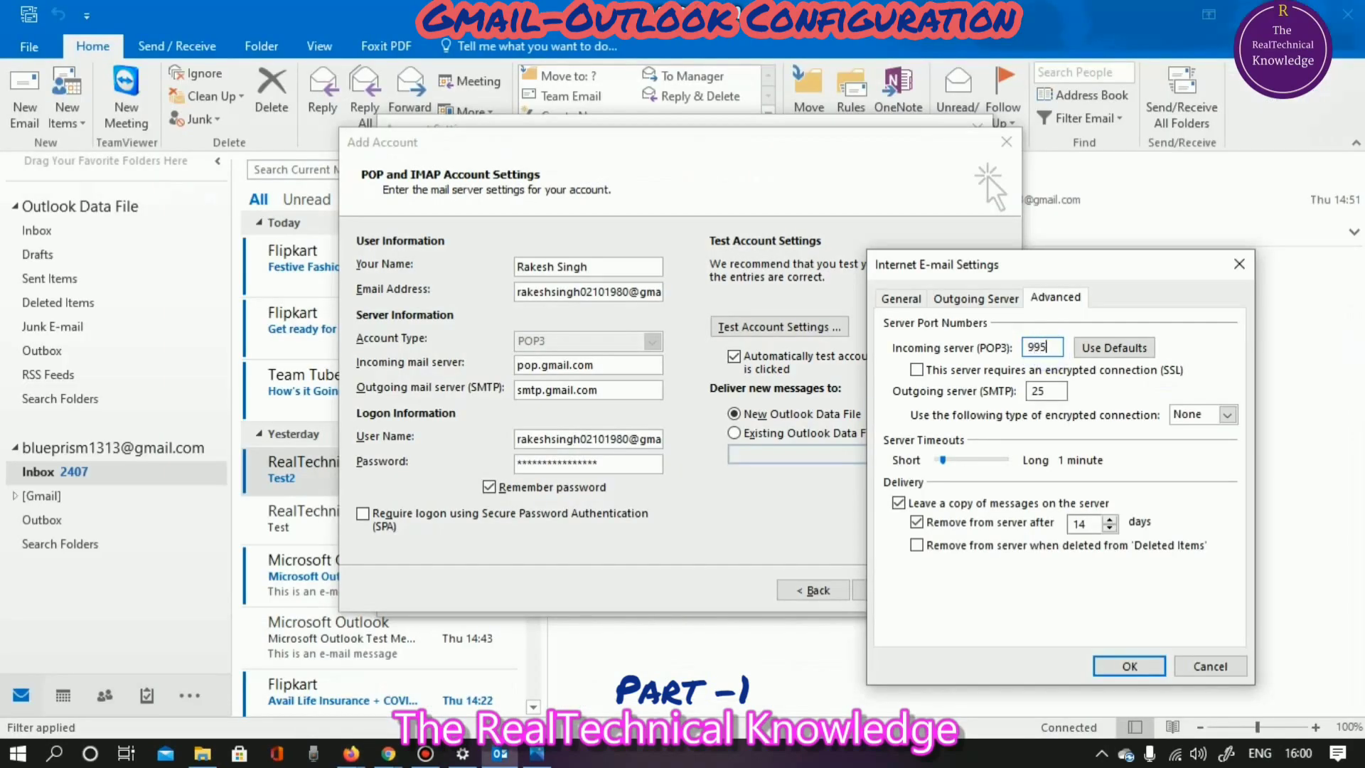
{"action": "left_click", "coordinate": [915, 371]}
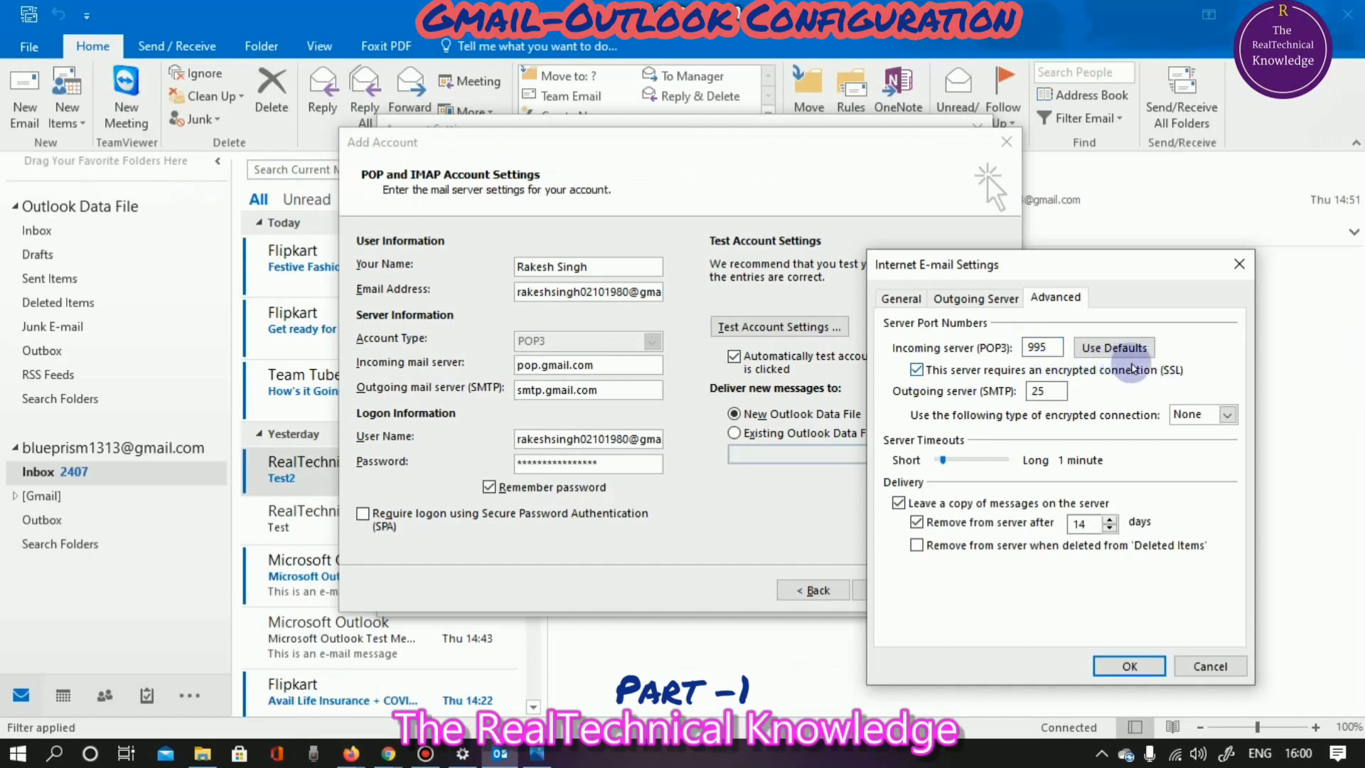
{"action": "double_click", "coordinate": [1046, 390]}
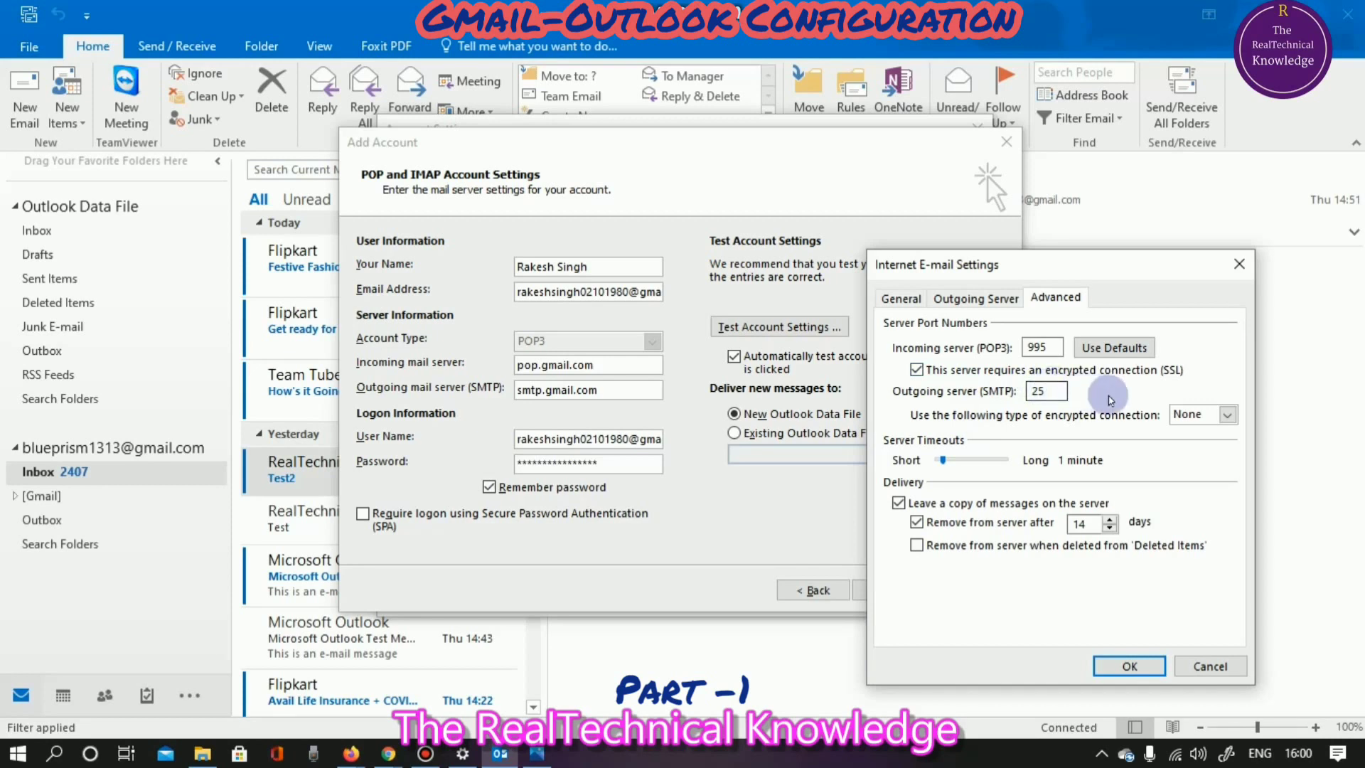
{"action": "left_click", "coordinate": [1216, 412]}
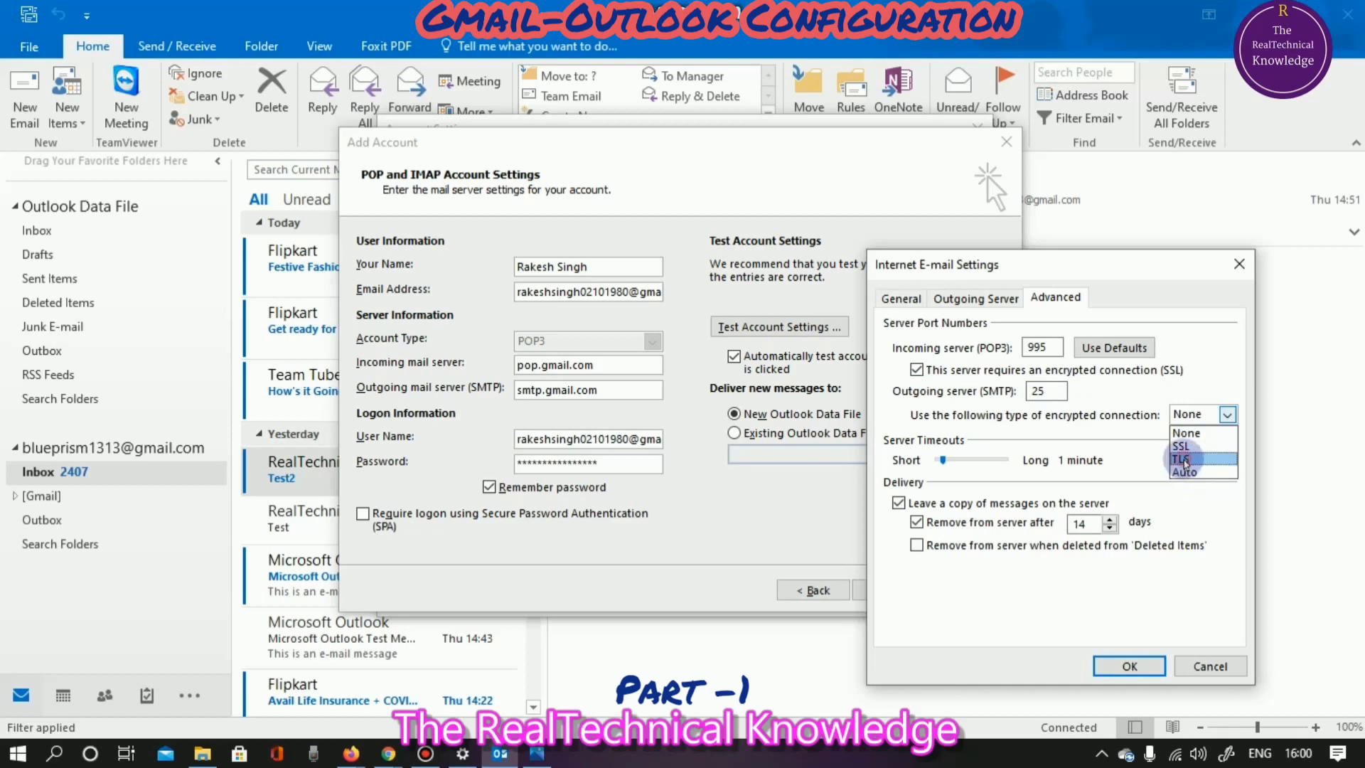
{"action": "left_click", "coordinate": [1183, 459]}
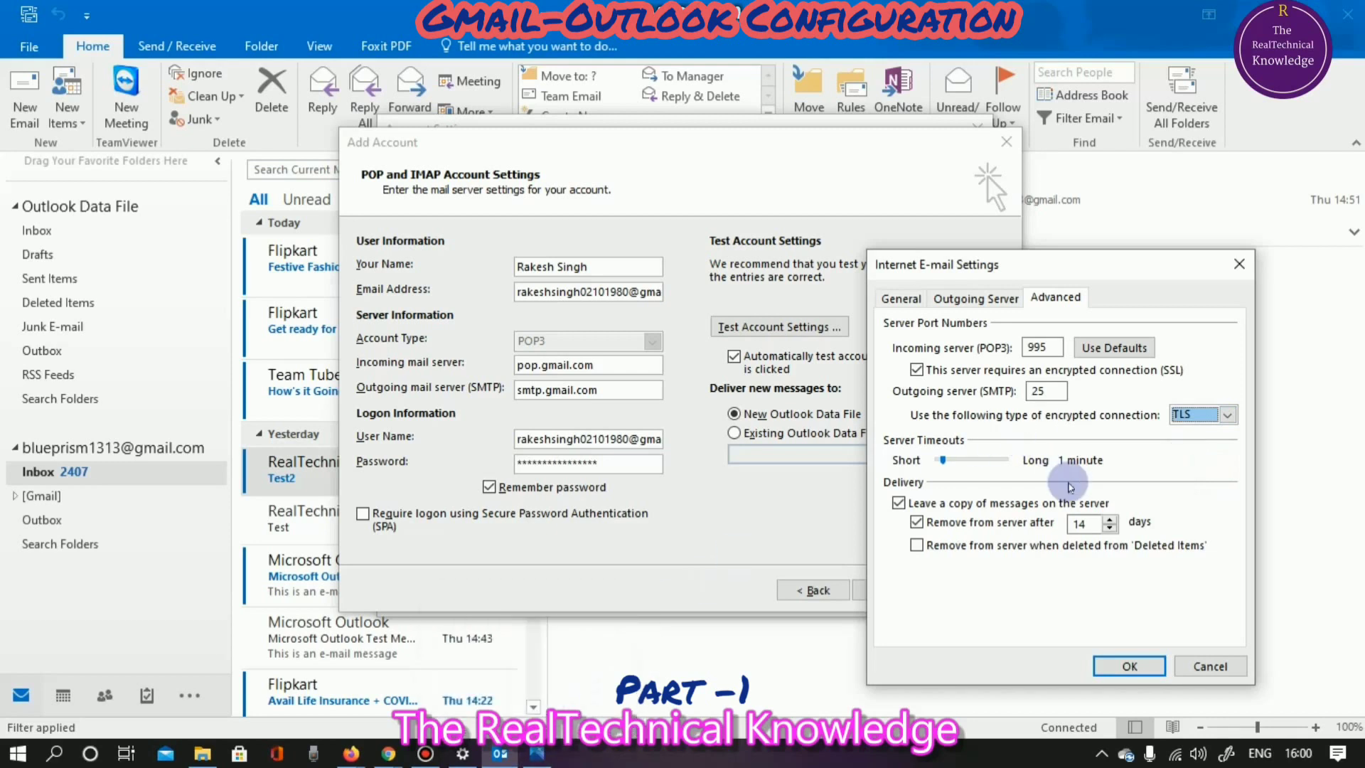
{"action": "left_click", "coordinate": [537, 753]}
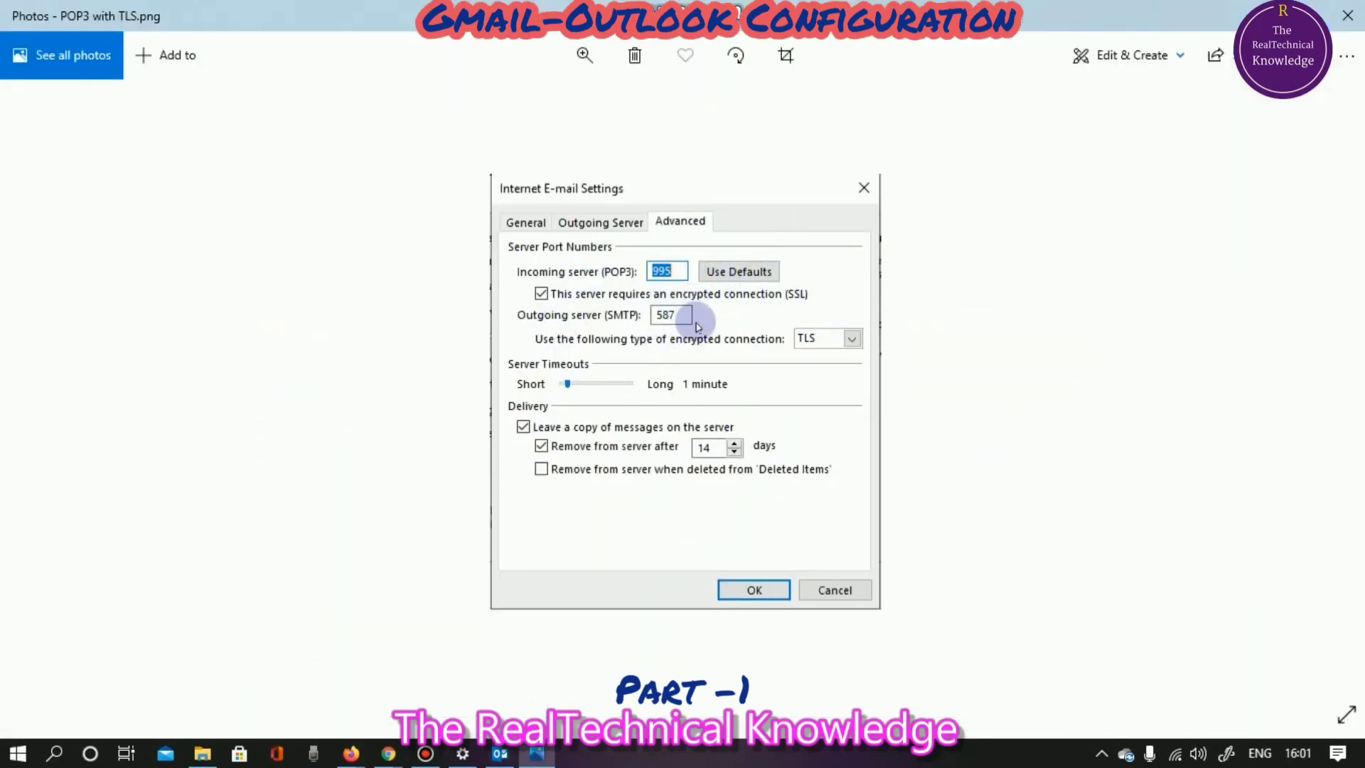
{"action": "left_click", "coordinate": [500, 753]}
{"action": "double_click", "coordinate": [1042, 390]}
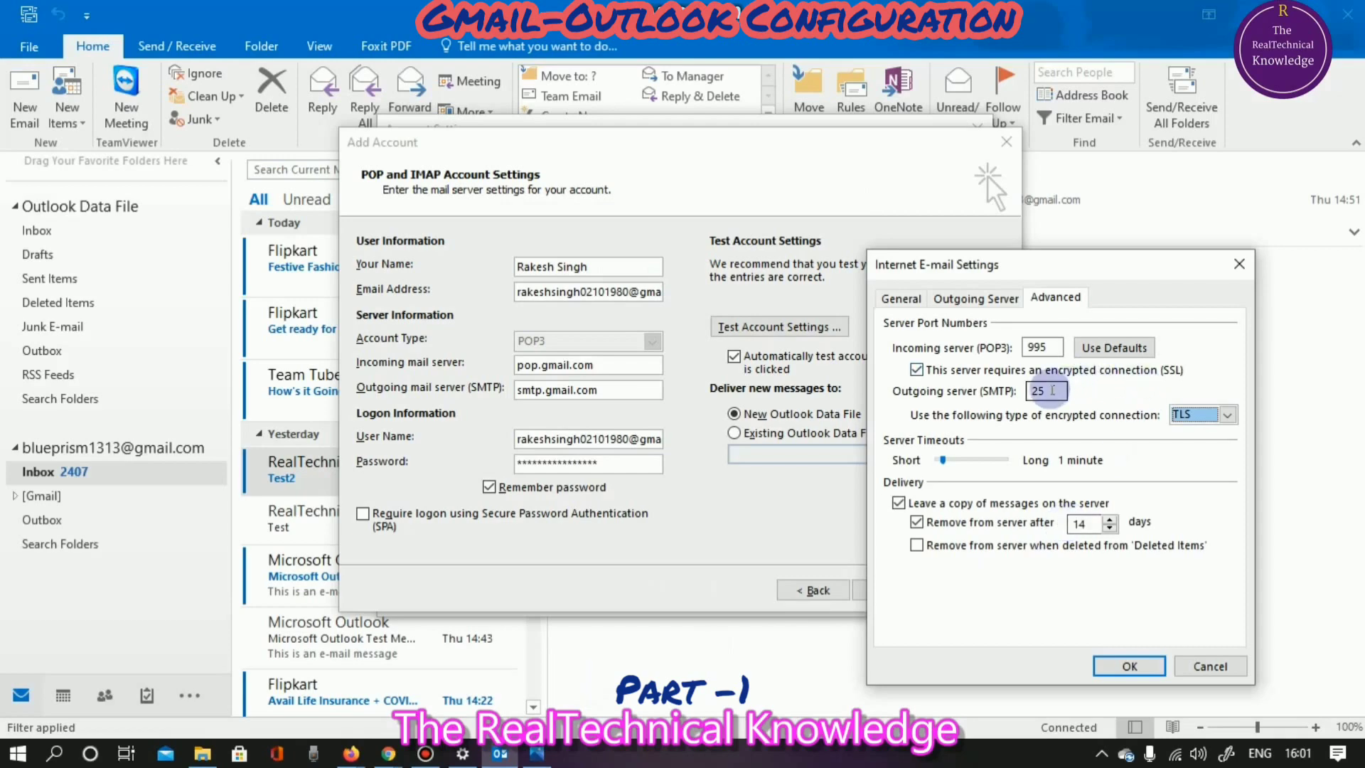
{"action": "type", "text": "587"}
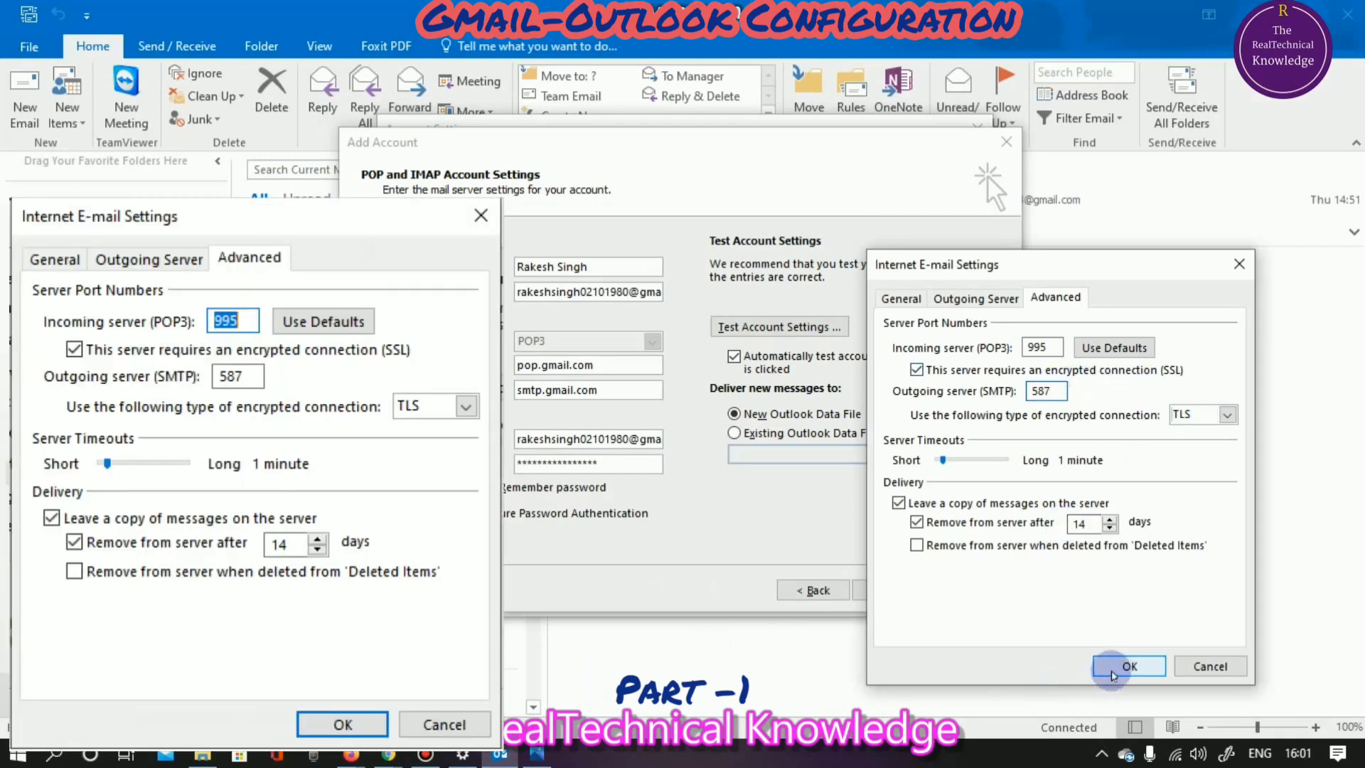
{"action": "left_click", "coordinate": [1113, 671]}
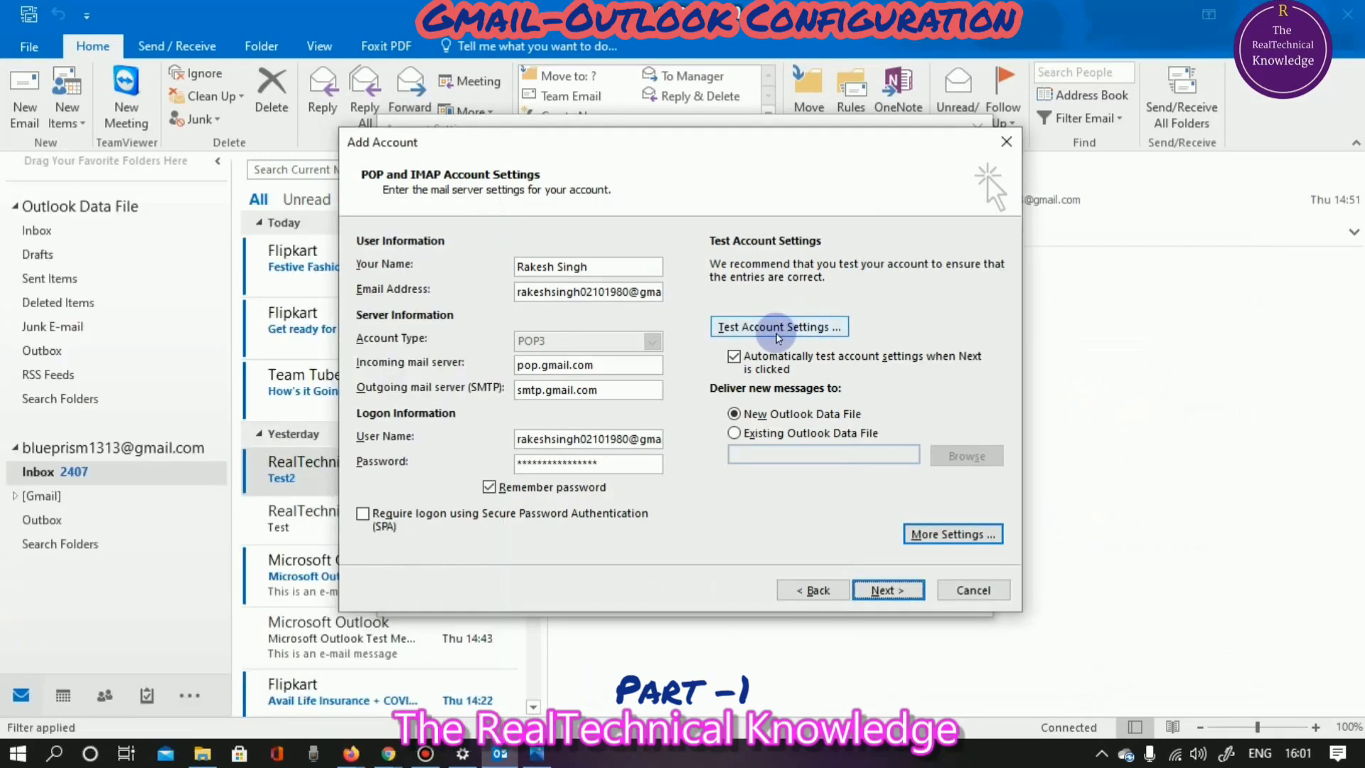
Step: Pass both account connection tests and finish adding the POP Gmail account
{"action": "left_click", "coordinate": [778, 331]}
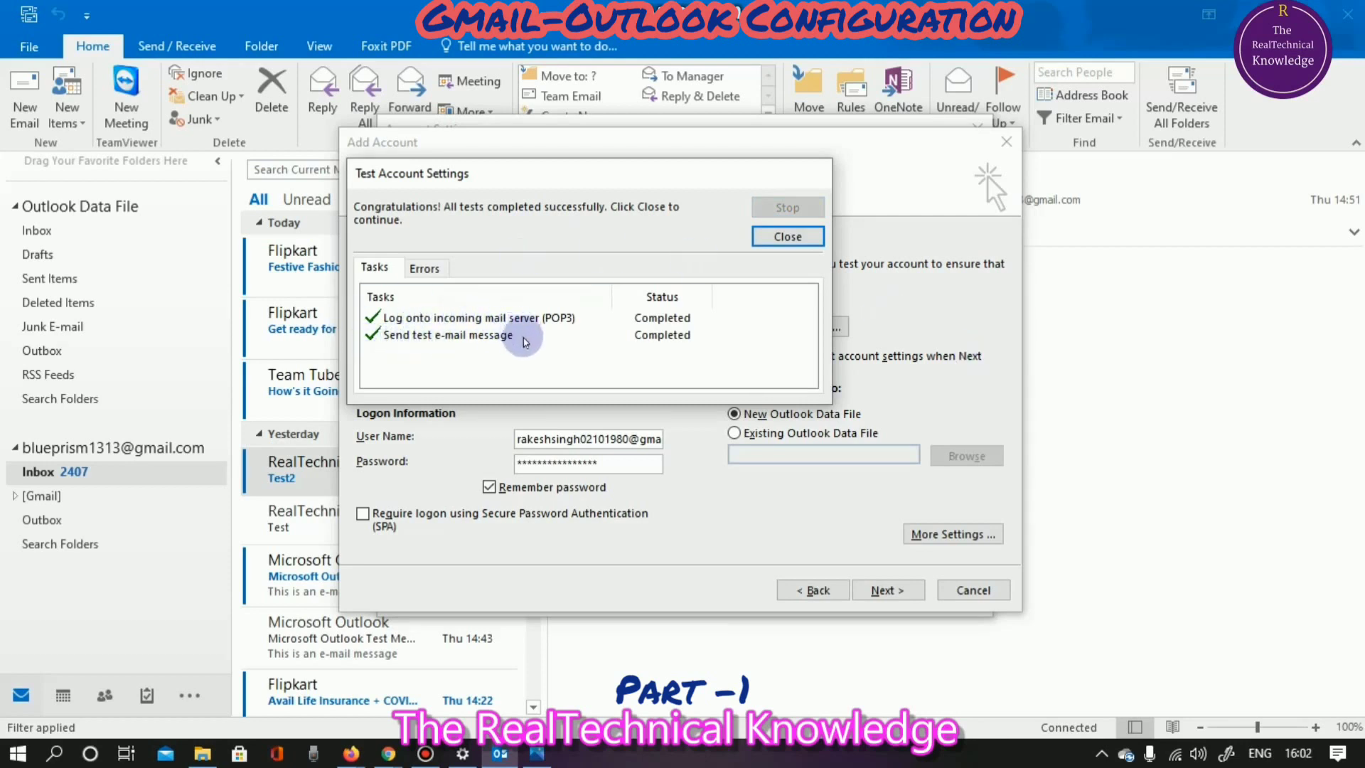
{"action": "left_click", "coordinate": [782, 235]}
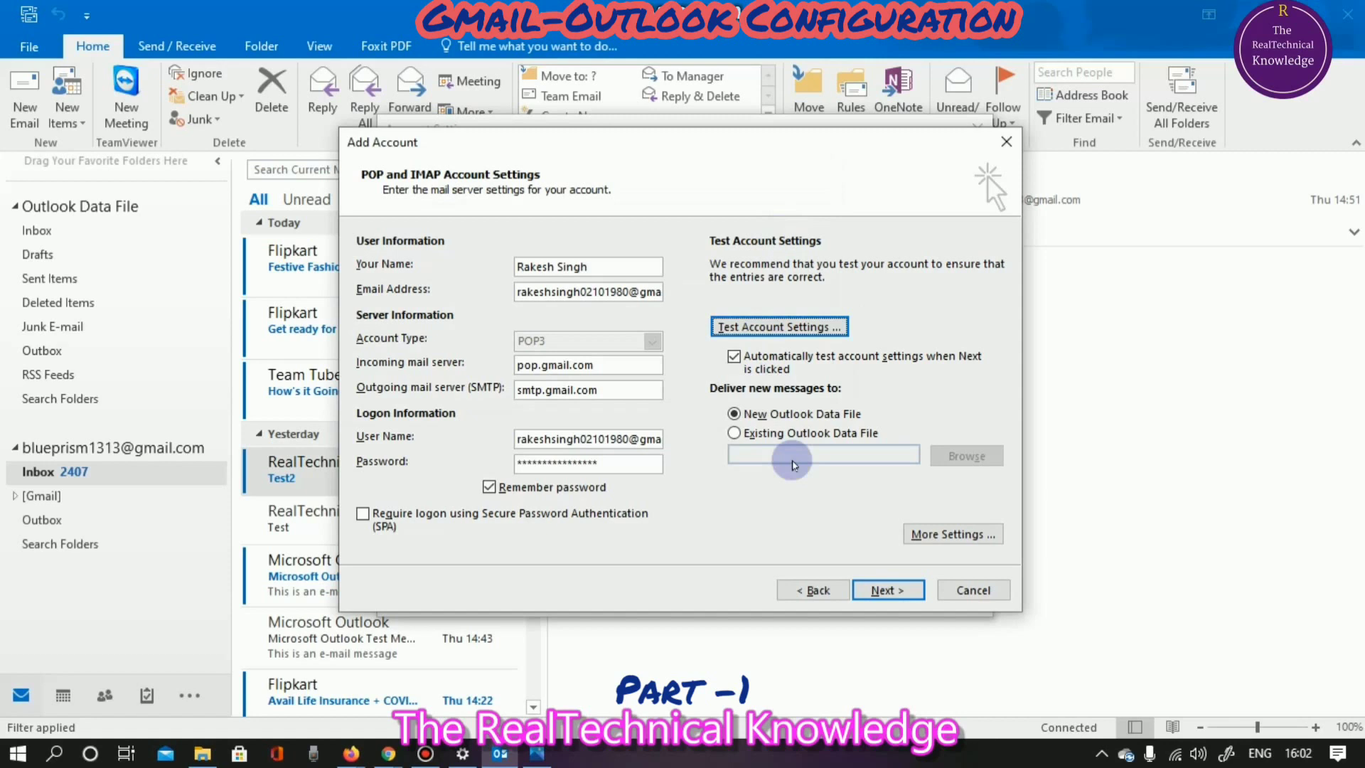
{"action": "left_click", "coordinate": [888, 590]}
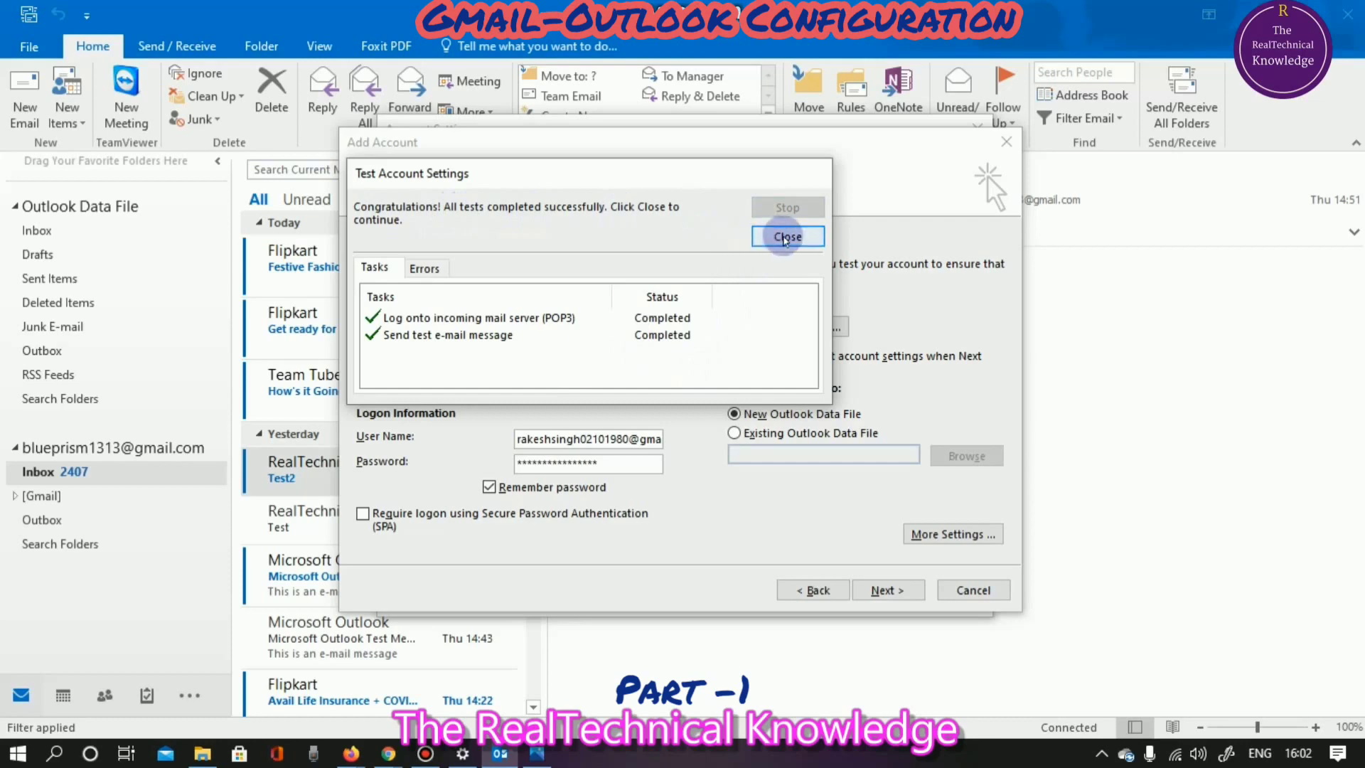
{"action": "left_click", "coordinate": [786, 234]}
{"action": "left_click", "coordinate": [885, 590]}
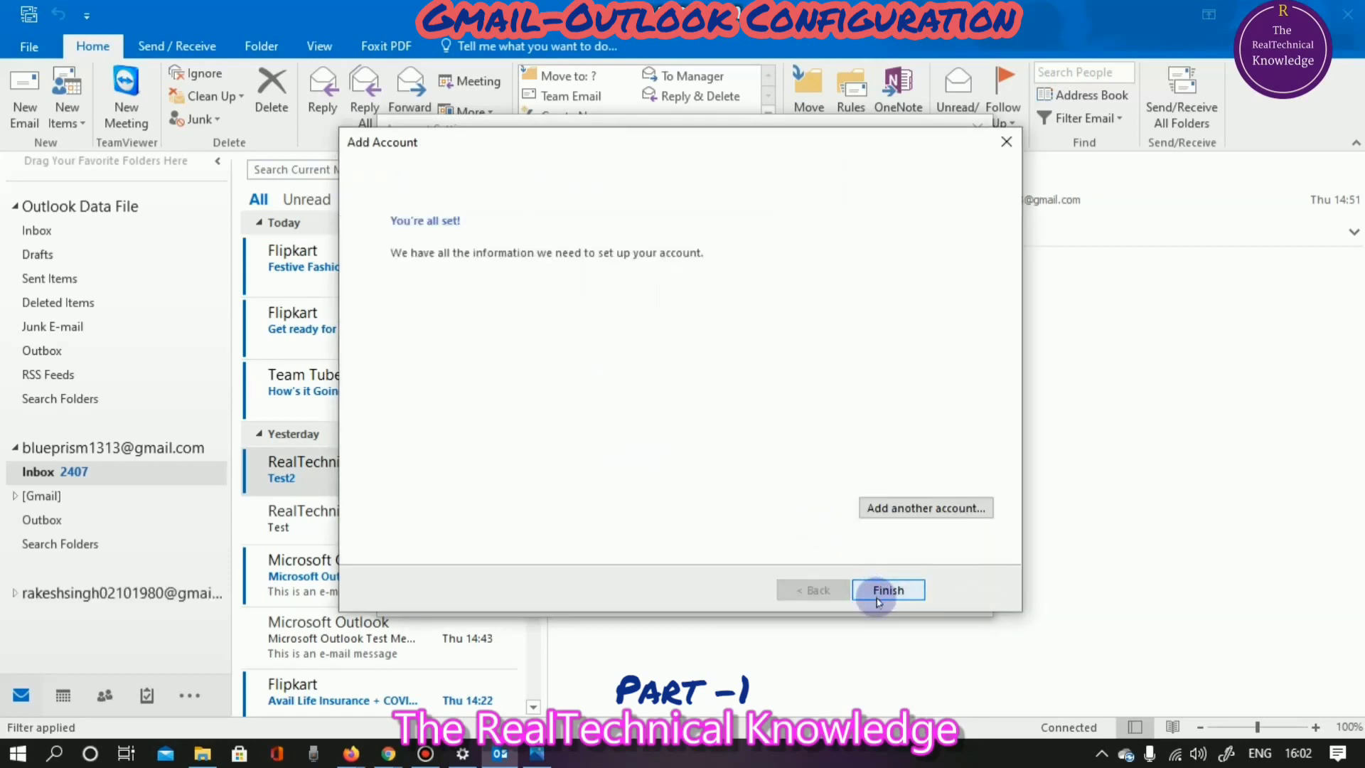
{"action": "left_click", "coordinate": [878, 593]}
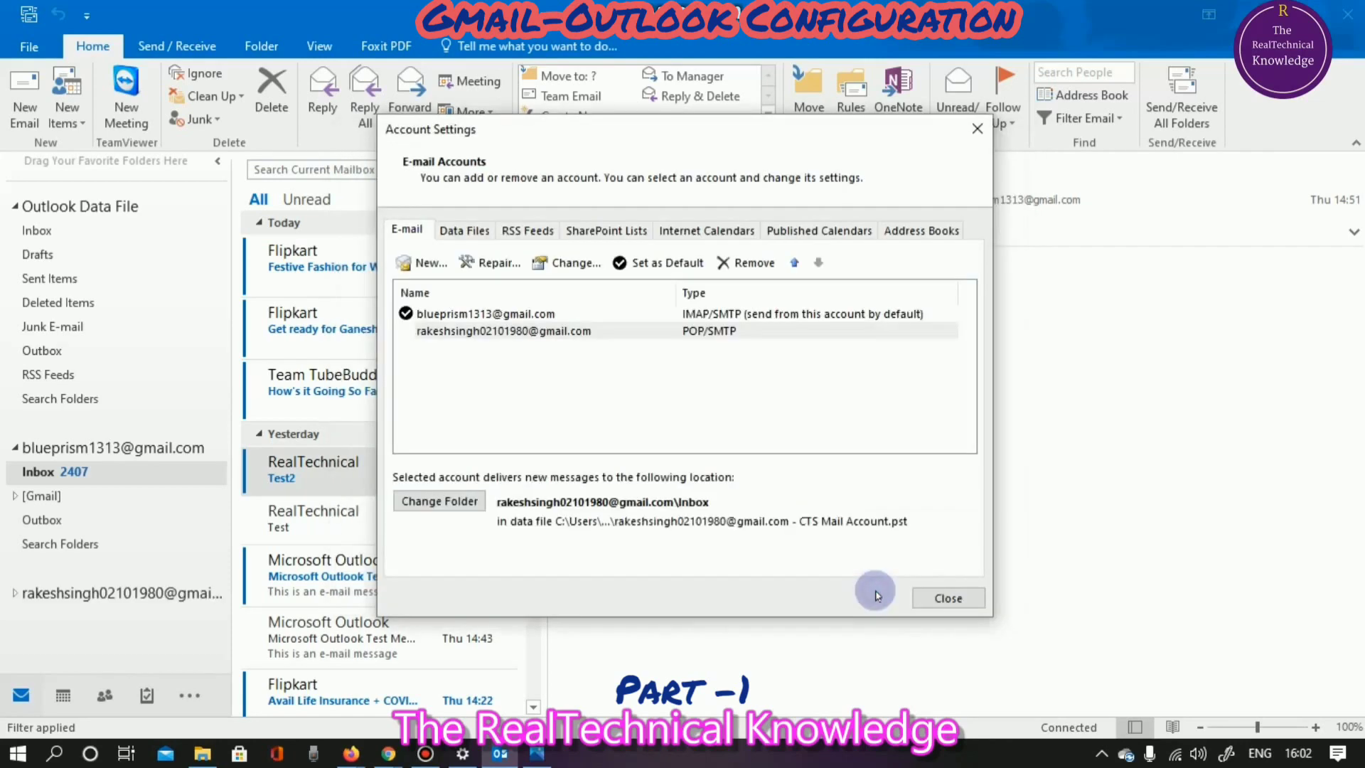
Step: Make the new POP account the default, close Account Settings, and expand its folders
{"action": "left_click", "coordinate": [454, 333]}
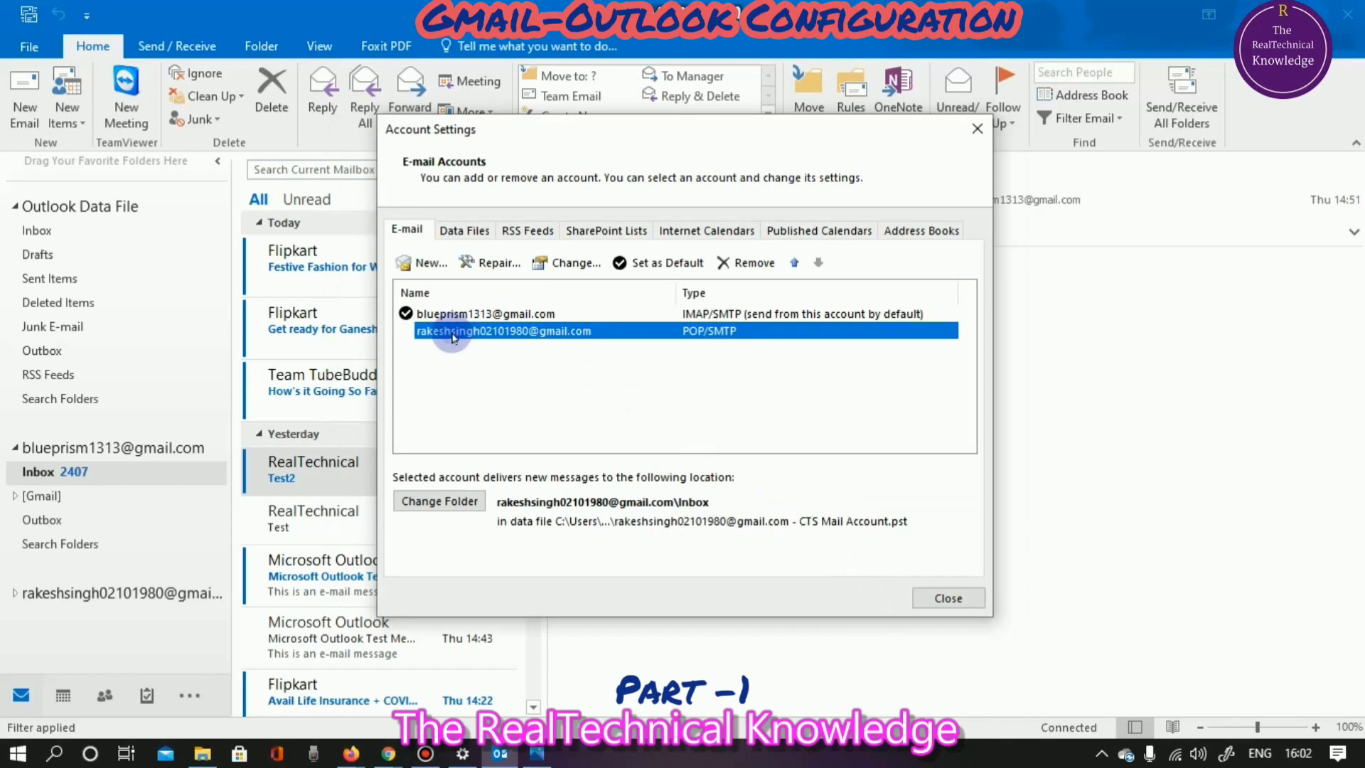
{"action": "left_click", "coordinate": [682, 262]}
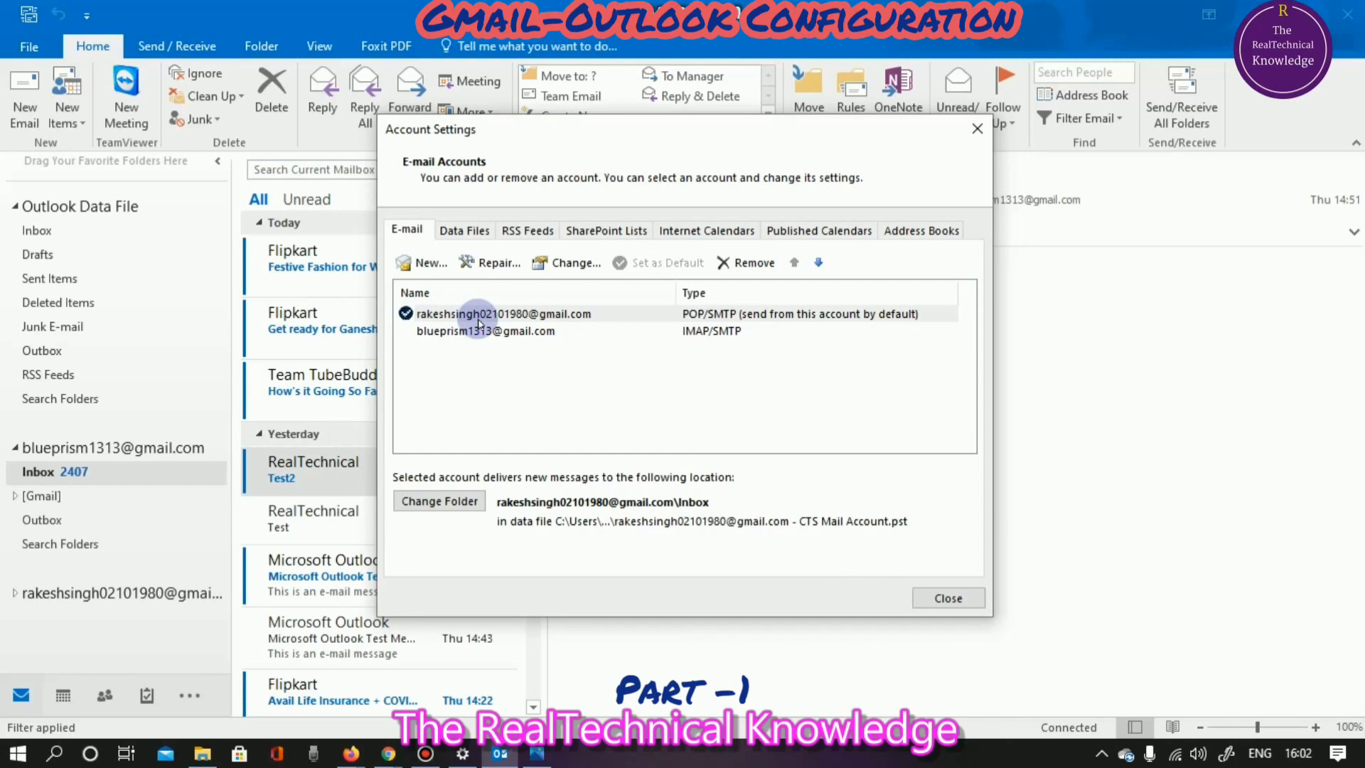
{"action": "left_click", "coordinate": [945, 598]}
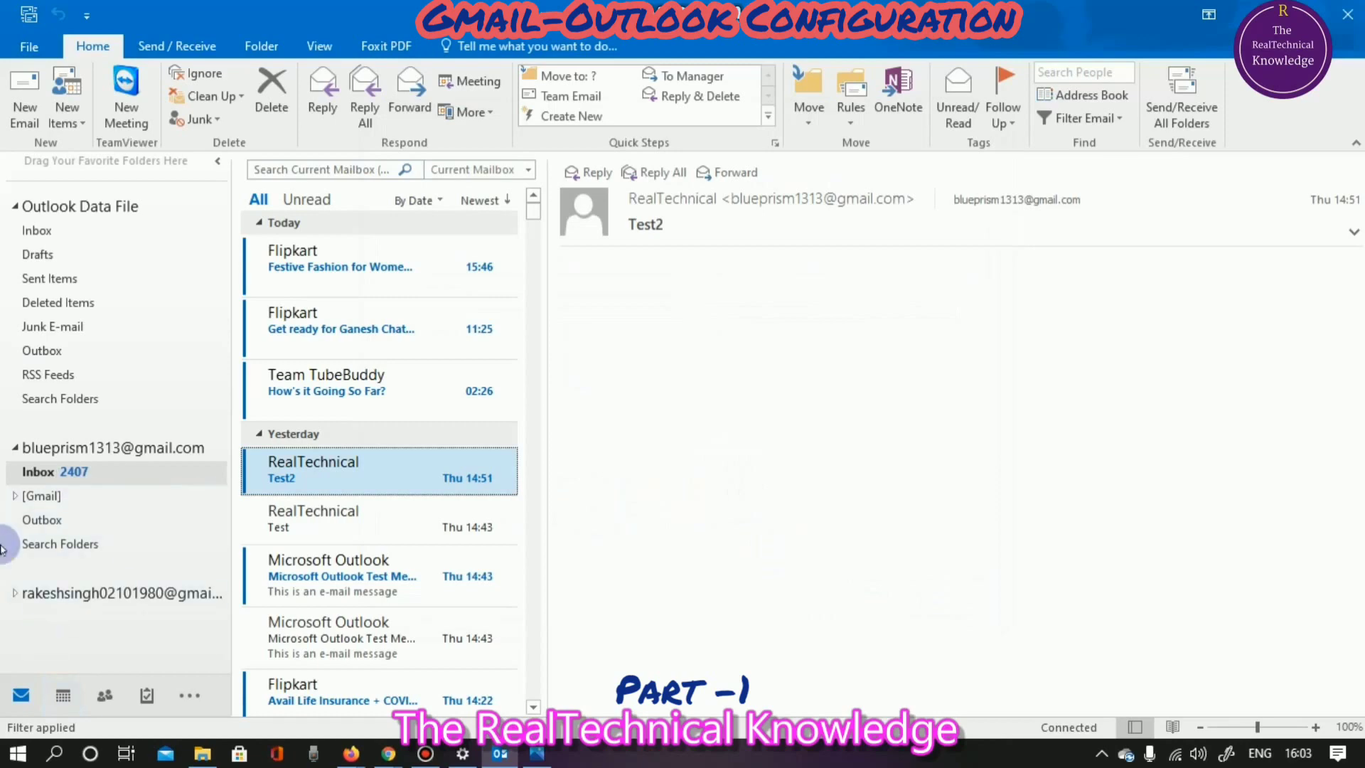
{"action": "left_click", "coordinate": [16, 595]}
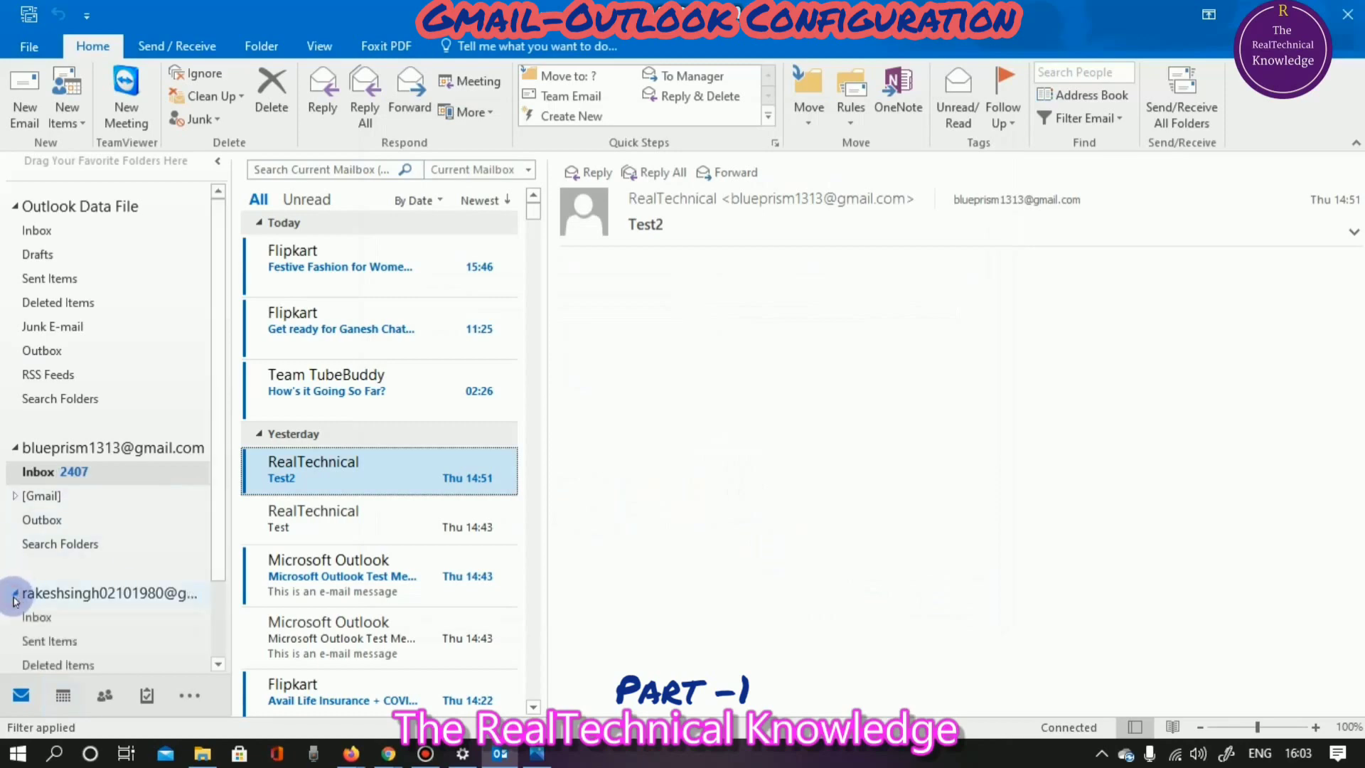
{"action": "scroll", "coordinate": [207, 549], "scroll_direction": "down", "scroll_amount": 2}
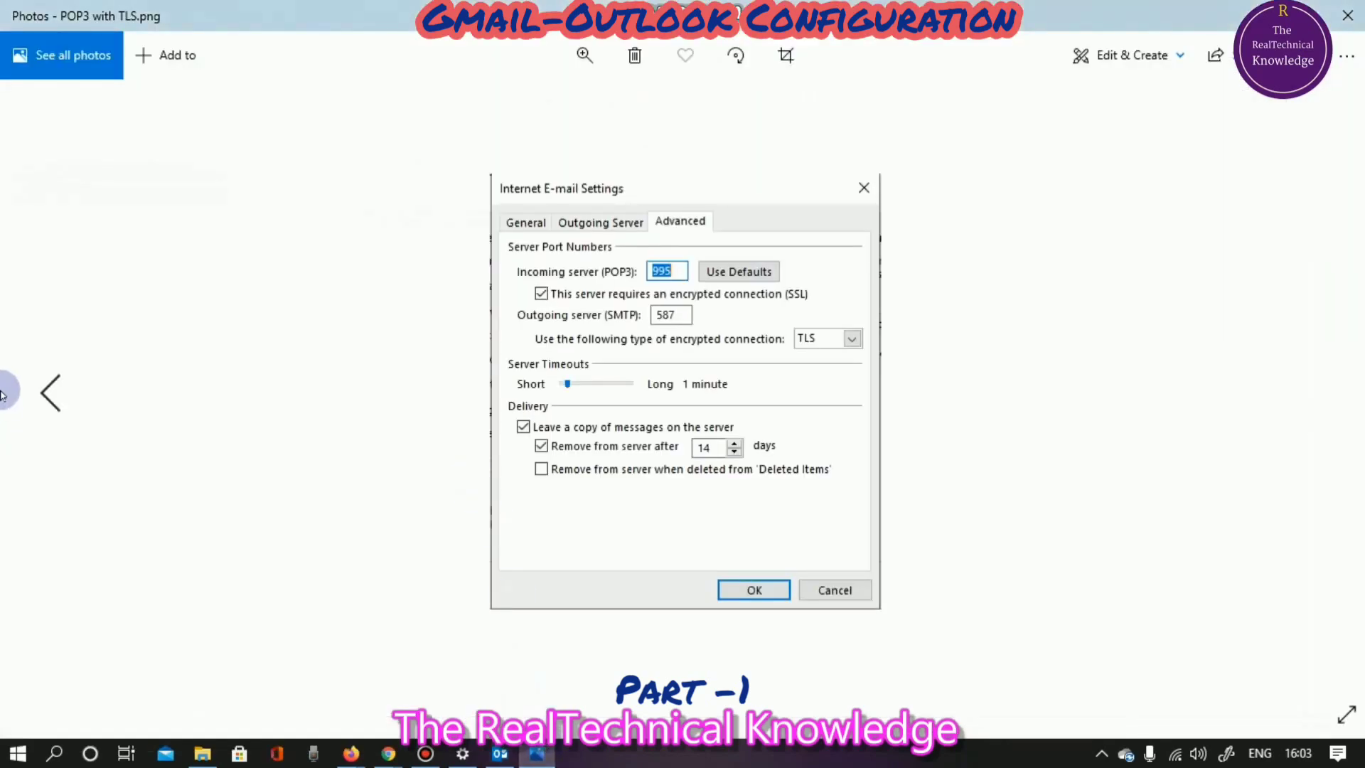
Step: Browse the POP3, IMAP and SMTP settings screenshots in Photos, then return to the new account's Outlook Inbox
{"action": "left_click", "coordinate": [42, 394]}
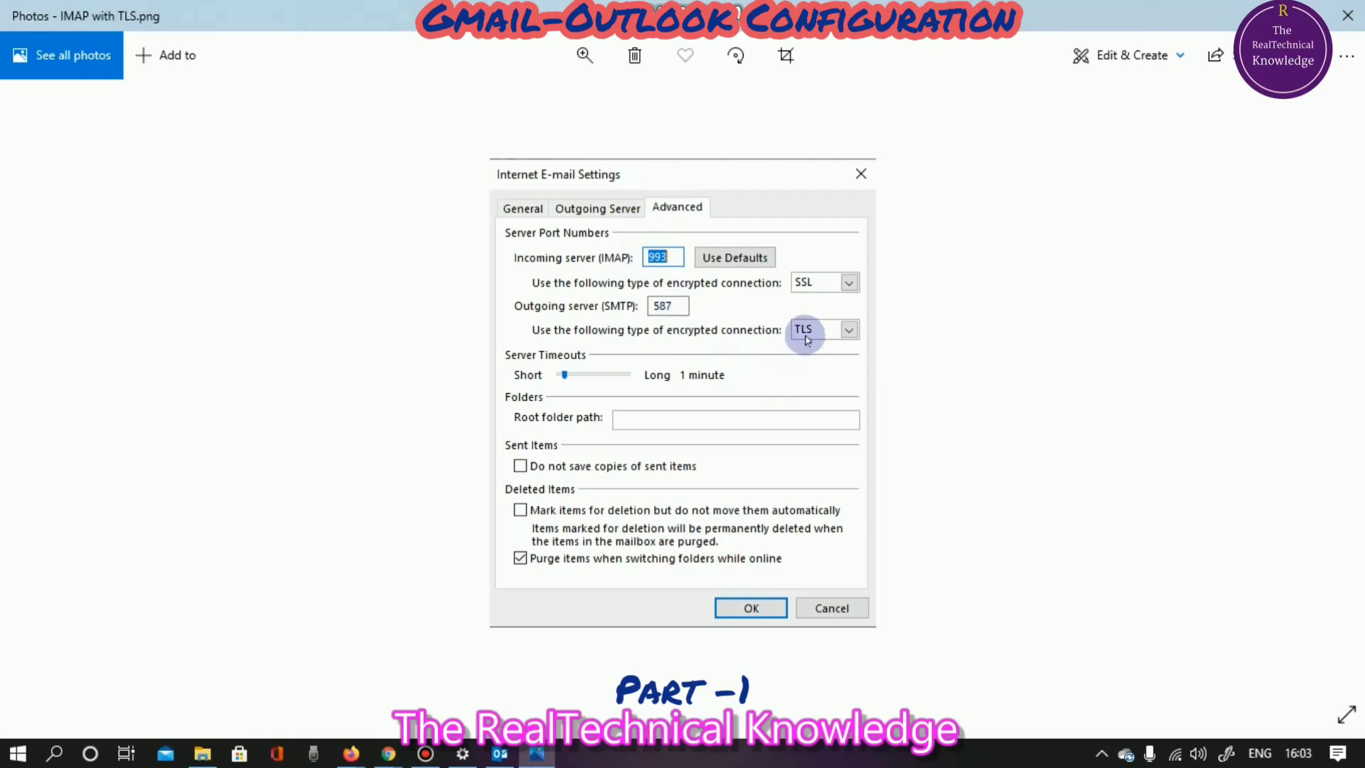
{"action": "left_click", "coordinate": [47, 391]}
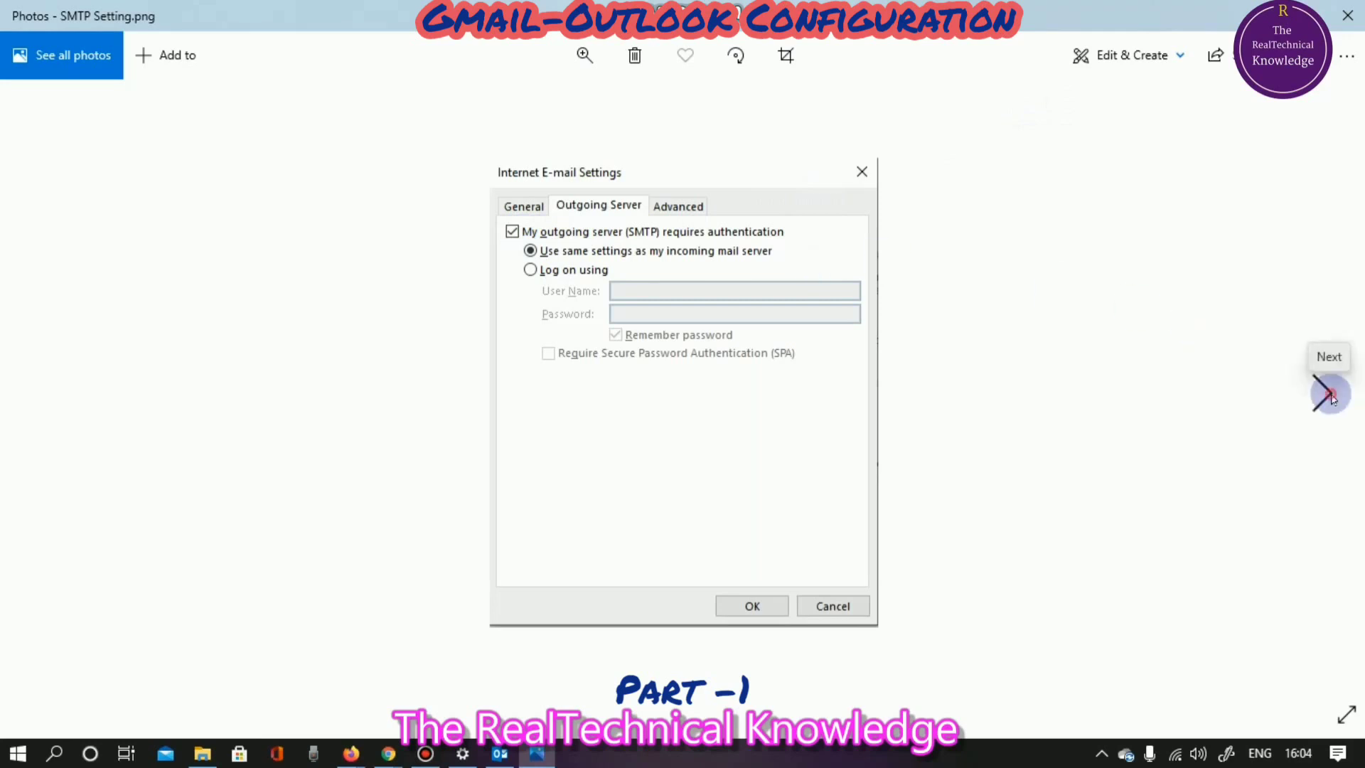
{"action": "left_click", "coordinate": [1327, 393]}
{"action": "left_click", "coordinate": [1331, 395]}
{"action": "left_click", "coordinate": [1330, 395]}
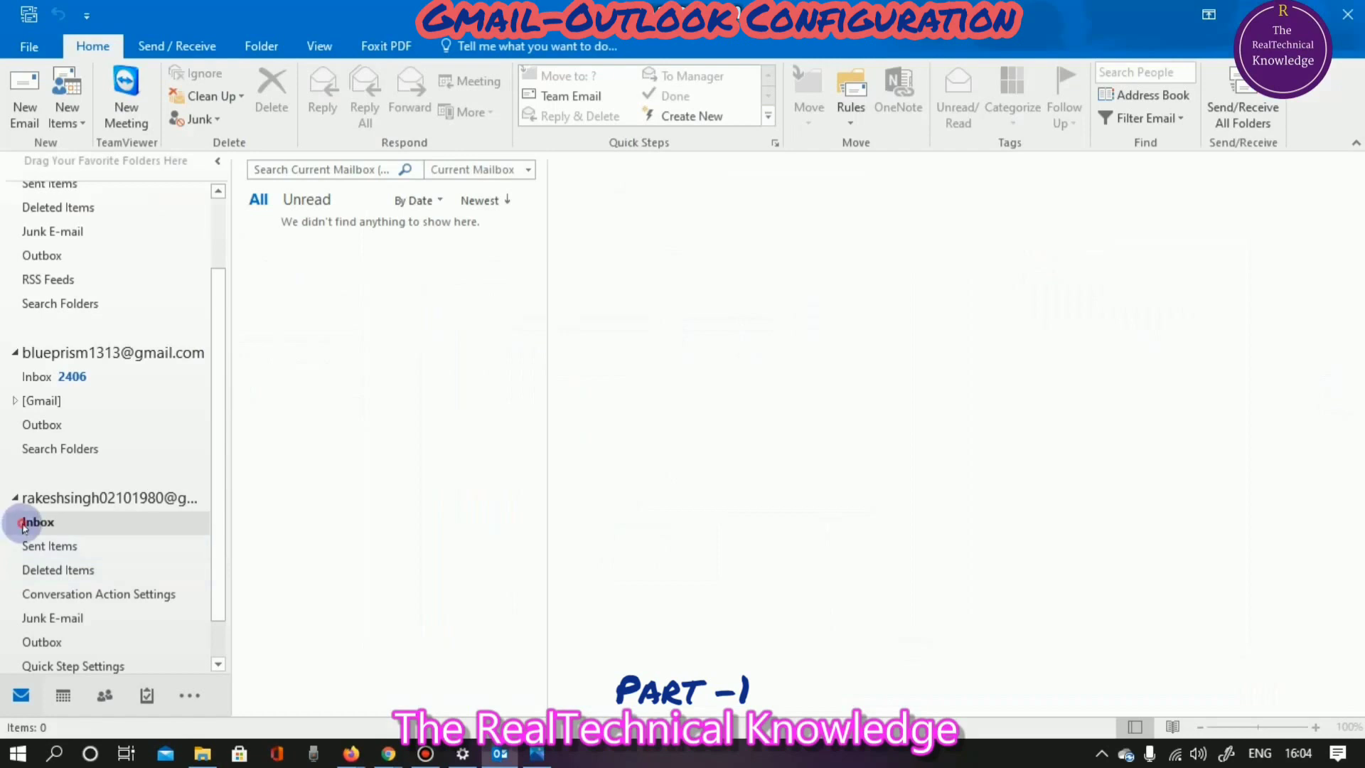
{"action": "left_click", "coordinate": [32, 521]}
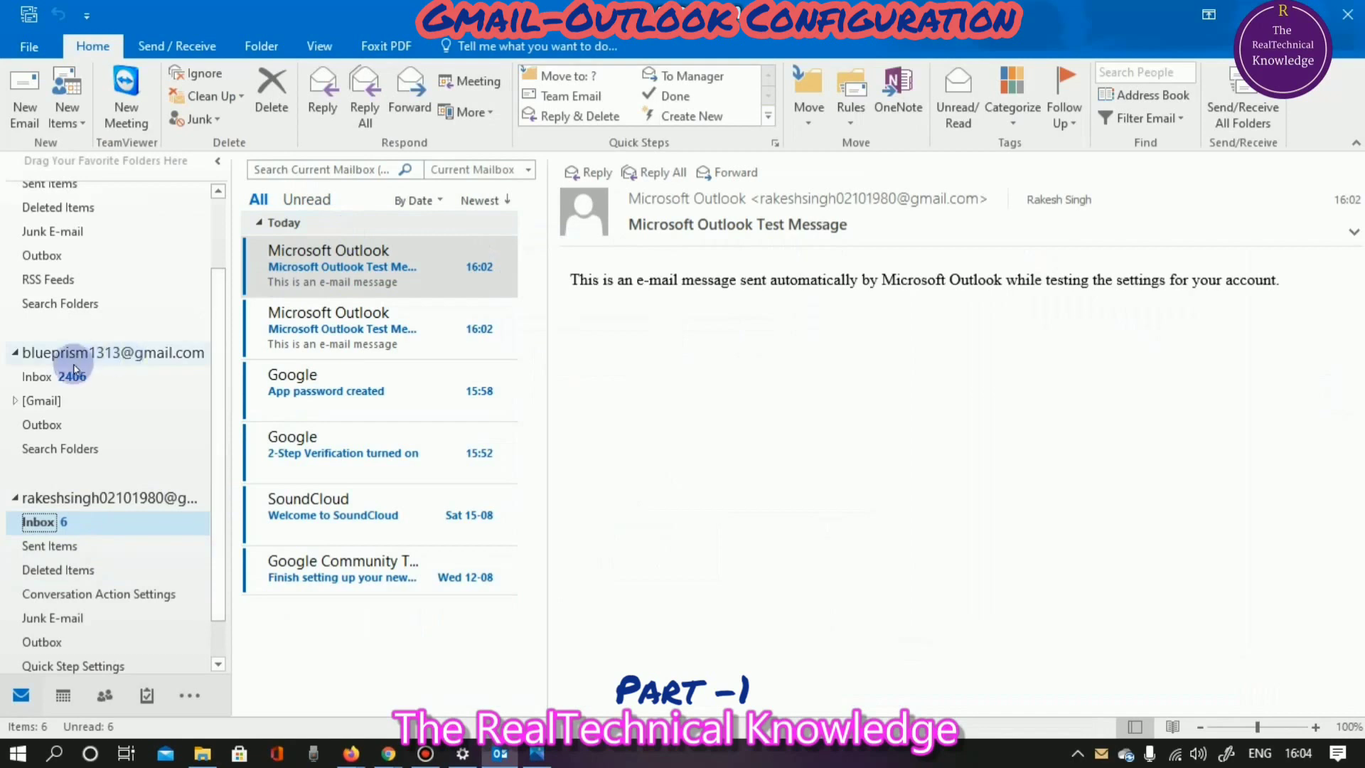
Step: Compose a new email to the other Gmail account with subject 'Test Email' and body 'Outlook Configuration'
{"action": "left_click", "coordinate": [25, 97]}
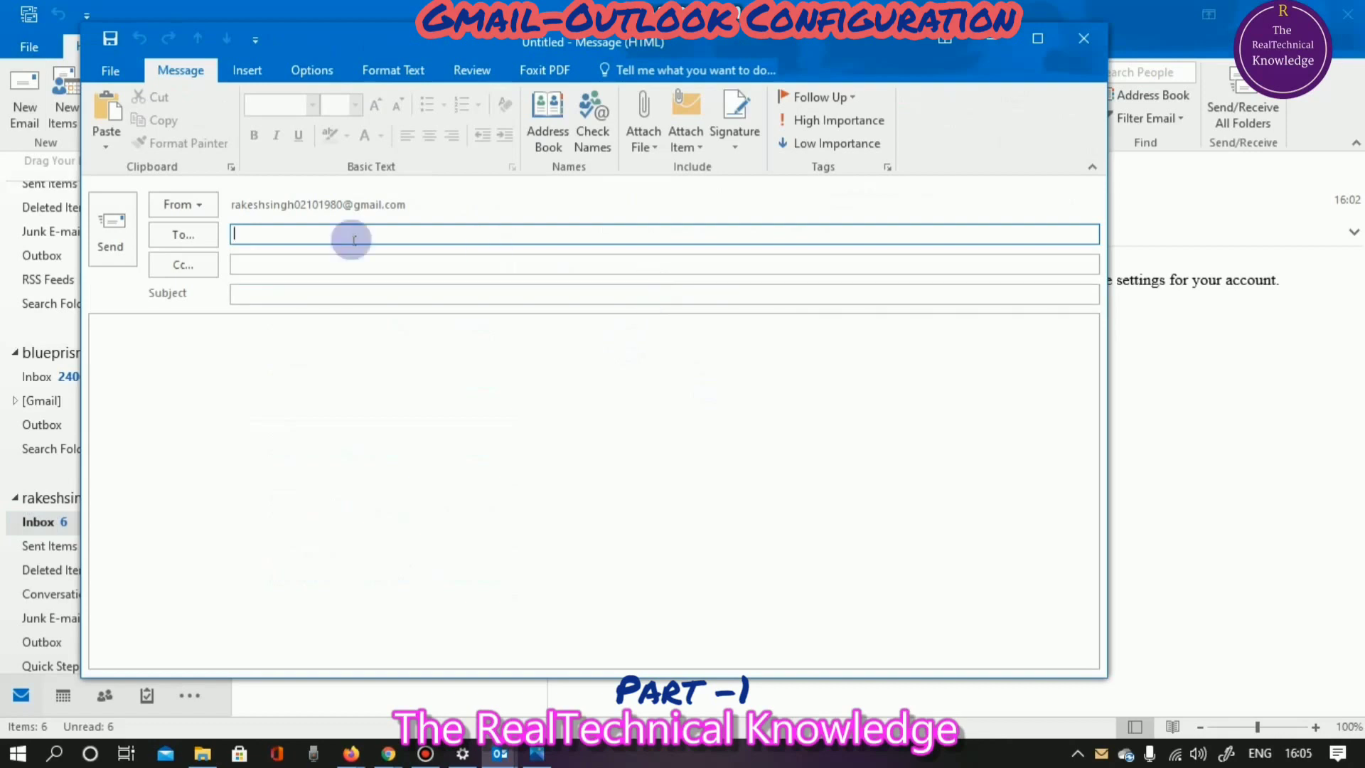
{"action": "type", "text": "blue"}
{"action": "key", "text": "Tab"}
{"action": "key", "text": "Tab"}
{"action": "type", "text": "Test "}
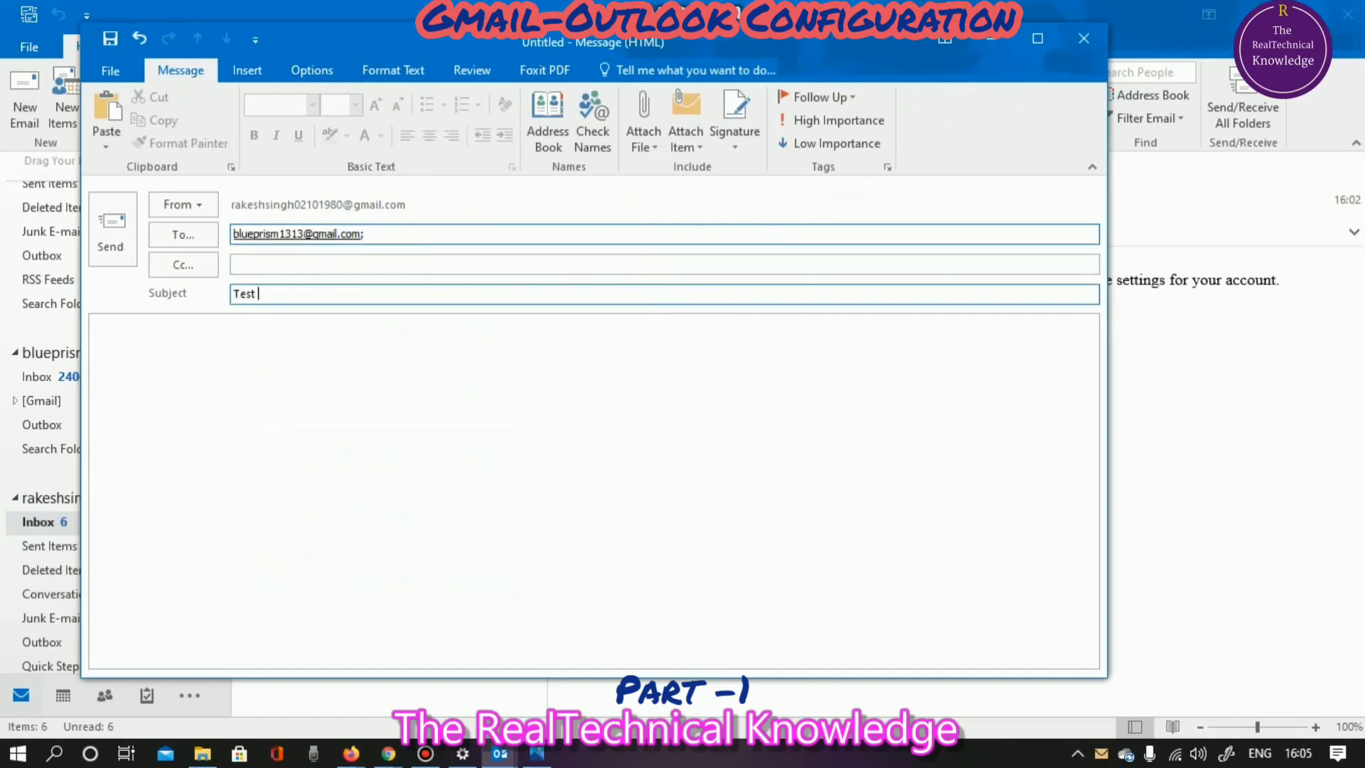
{"action": "type", "text": "Email"}
{"action": "key", "text": "Tab"}
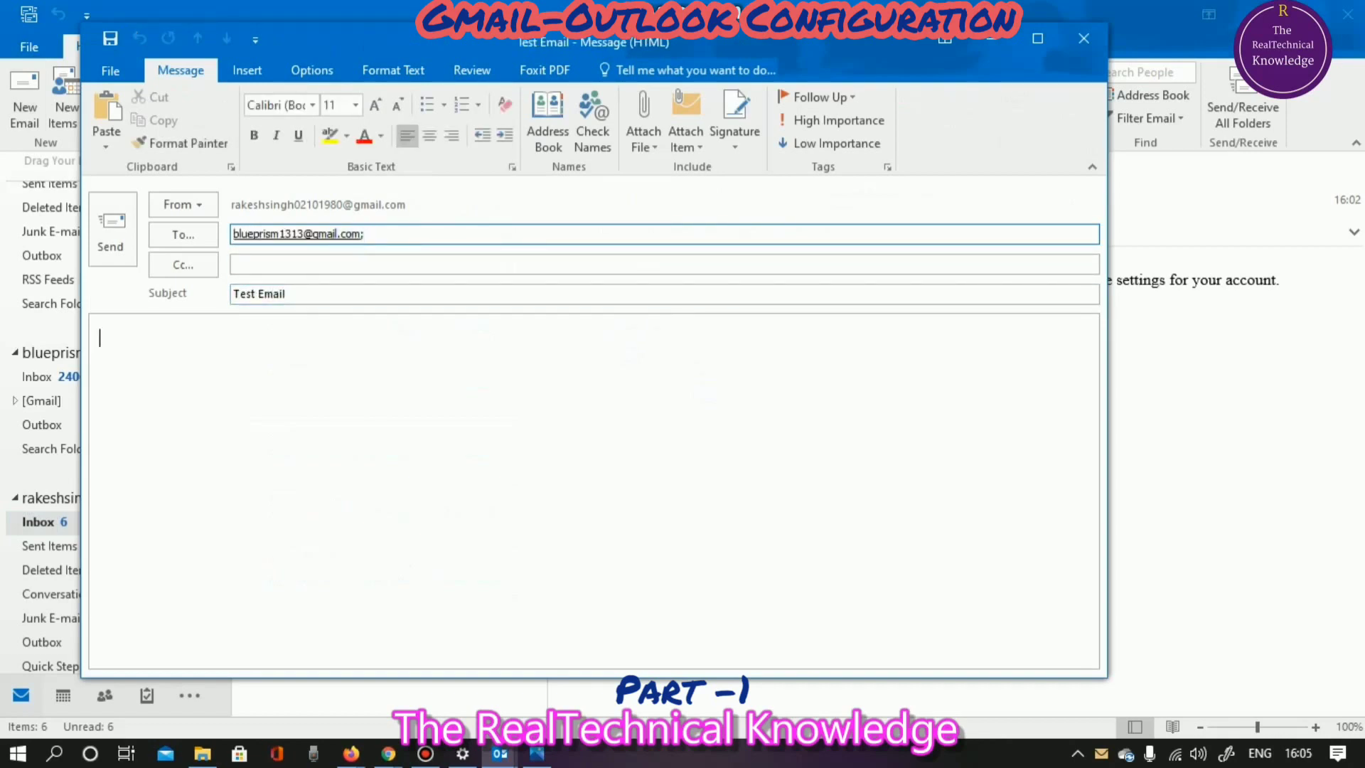
{"action": "type", "text": "Outlook Configura"}
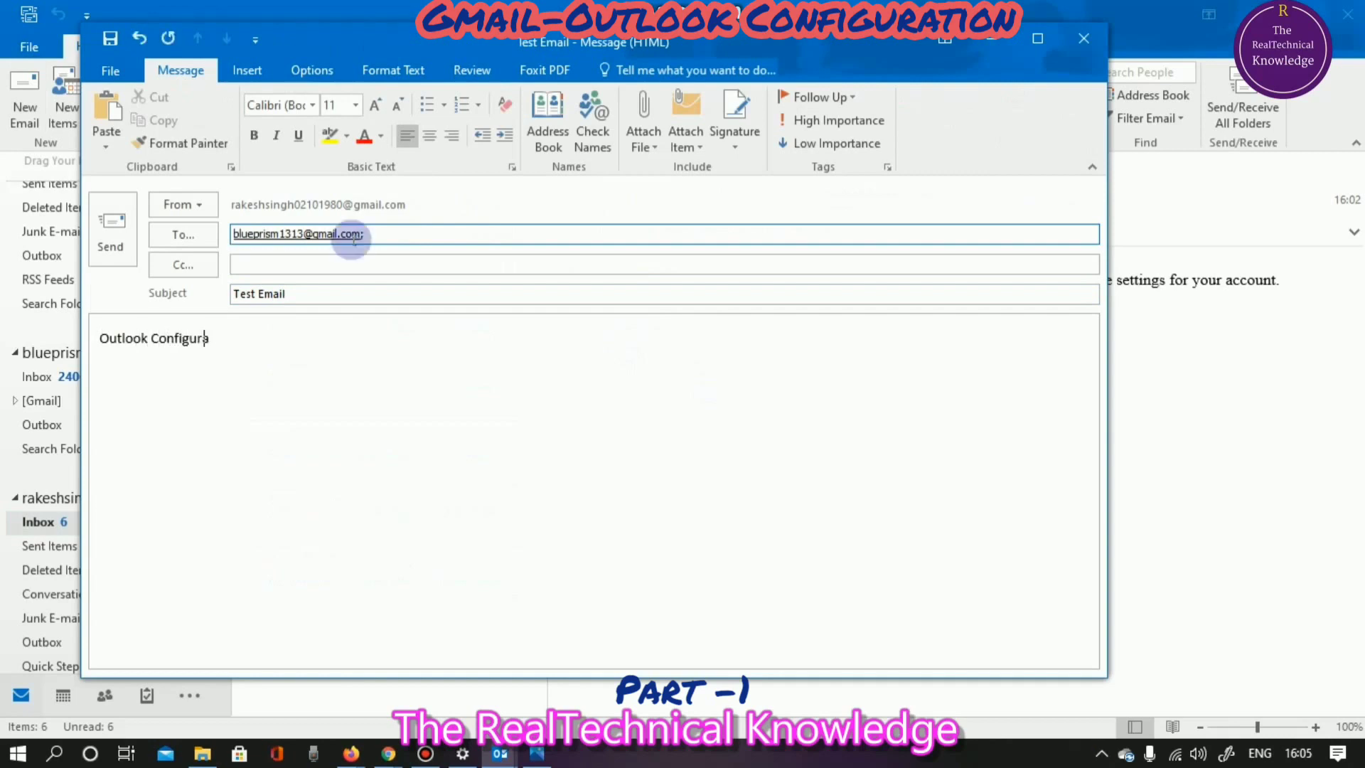
{"action": "type", "text": "tion"}
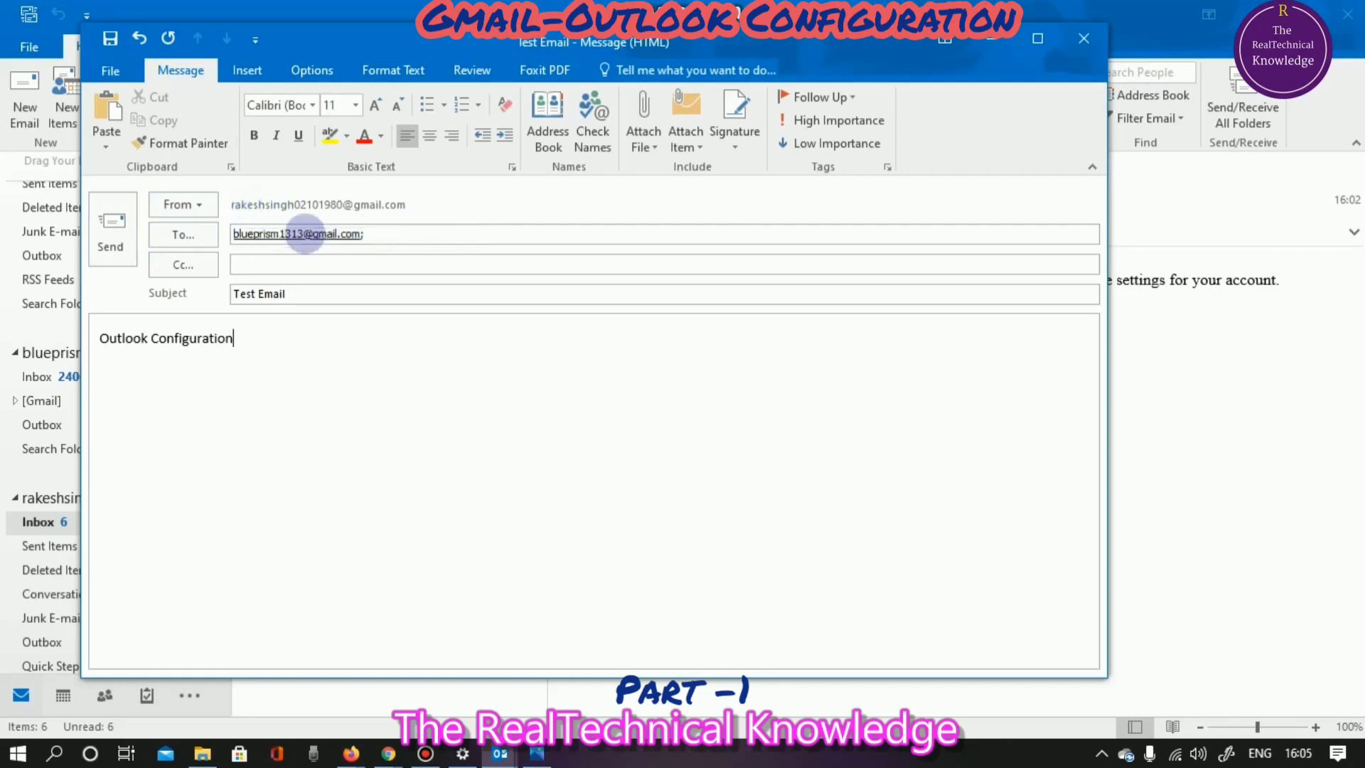
Step: Verify the recipient address, send the email, and confirm the Outbox is empty
{"action": "left_click", "coordinate": [363, 240]}
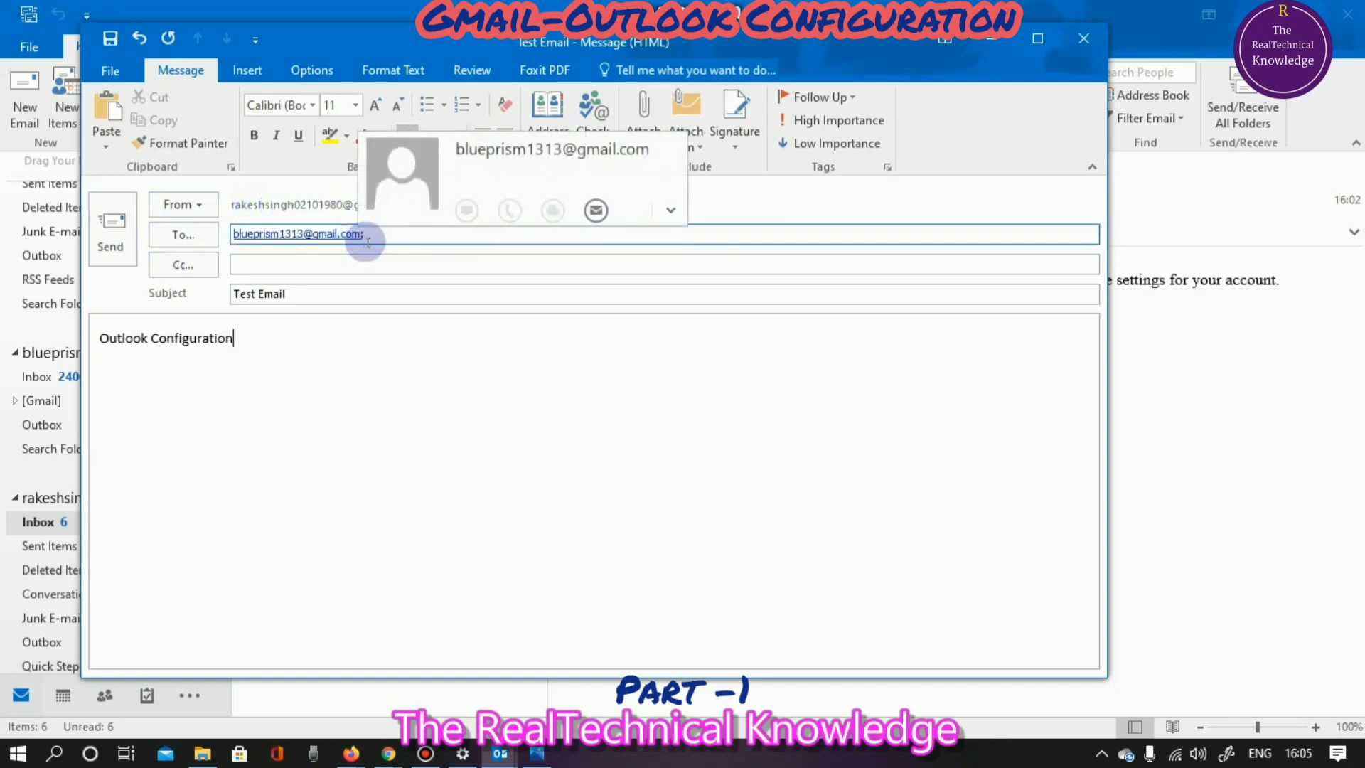
{"action": "left_click", "coordinate": [100, 242]}
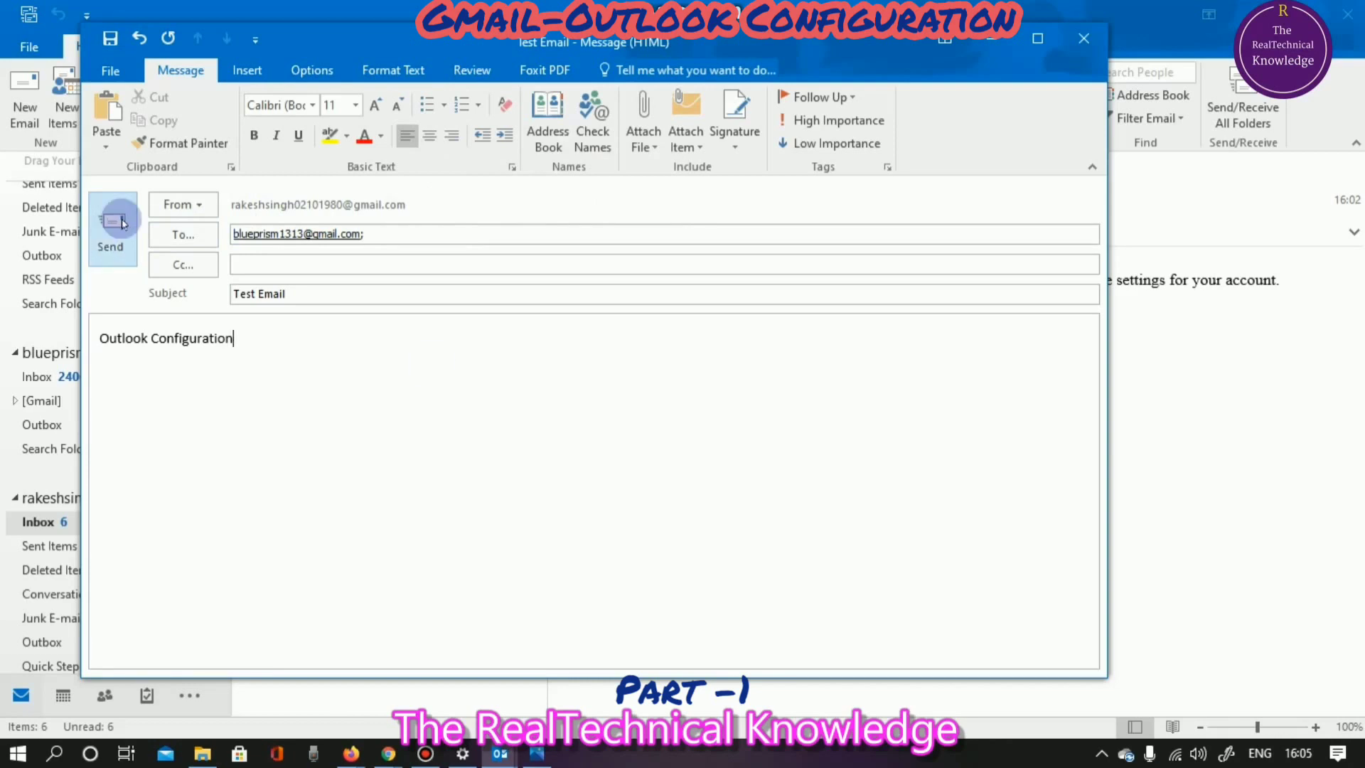
{"action": "left_click", "coordinate": [121, 221]}
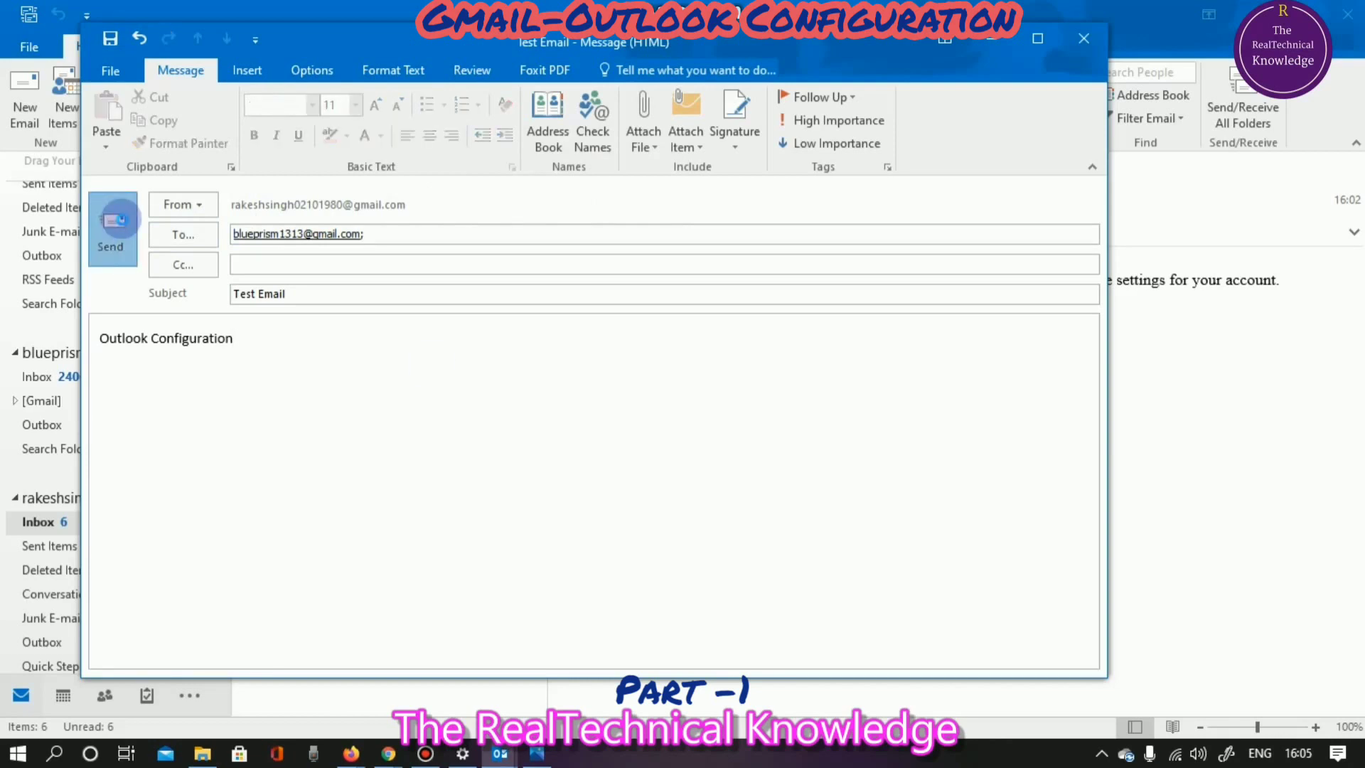
{"action": "left_click", "coordinate": [43, 641]}
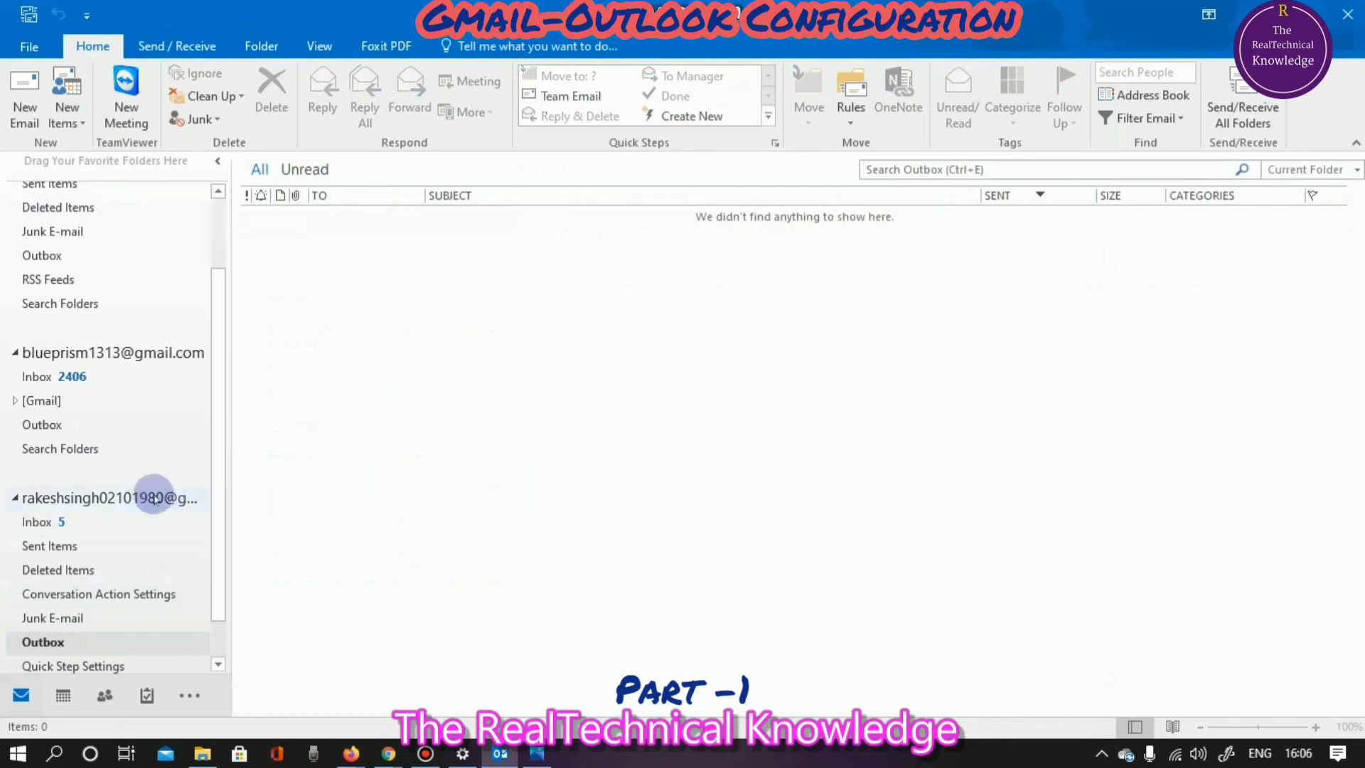
Step: Open the received Test Email in the other account's Inbox, confirming it also appears in Sent Items
{"action": "left_click", "coordinate": [76, 376]}
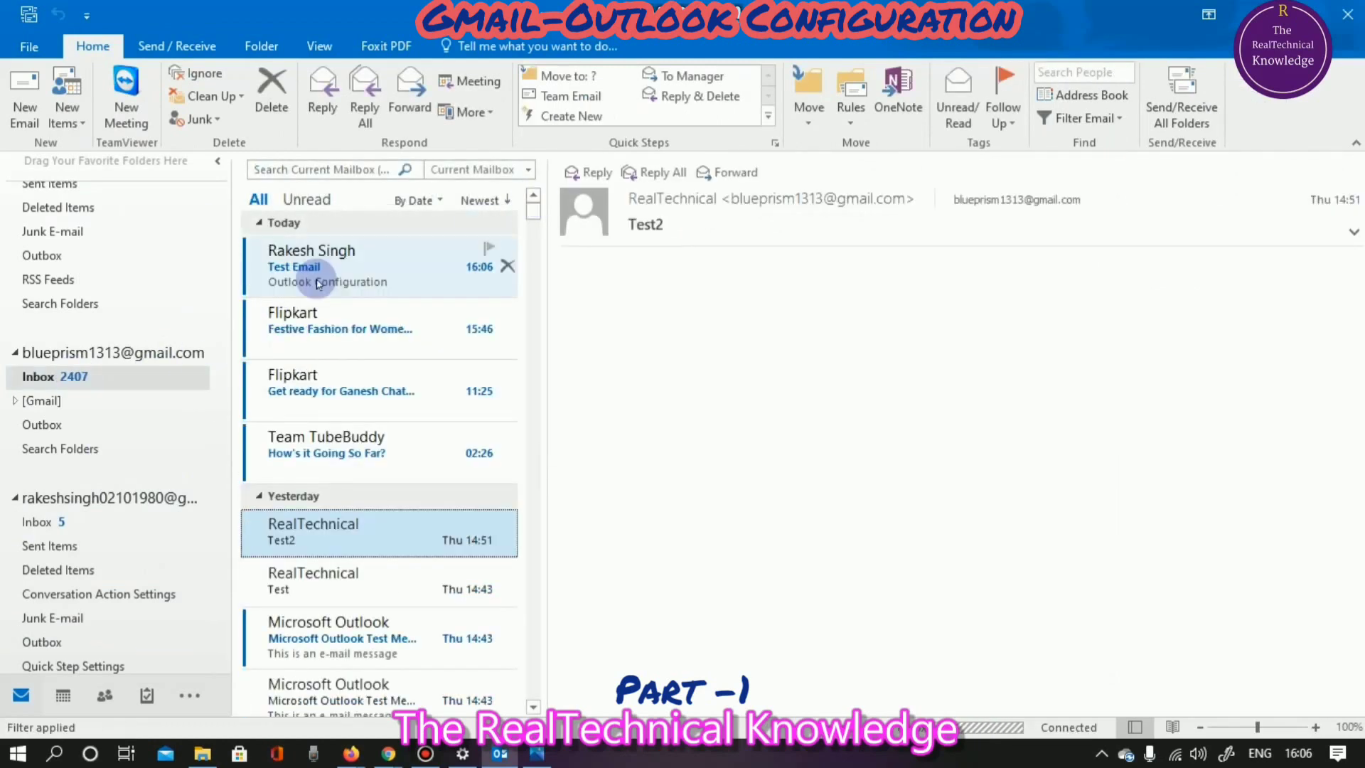
{"action": "left_click", "coordinate": [318, 282]}
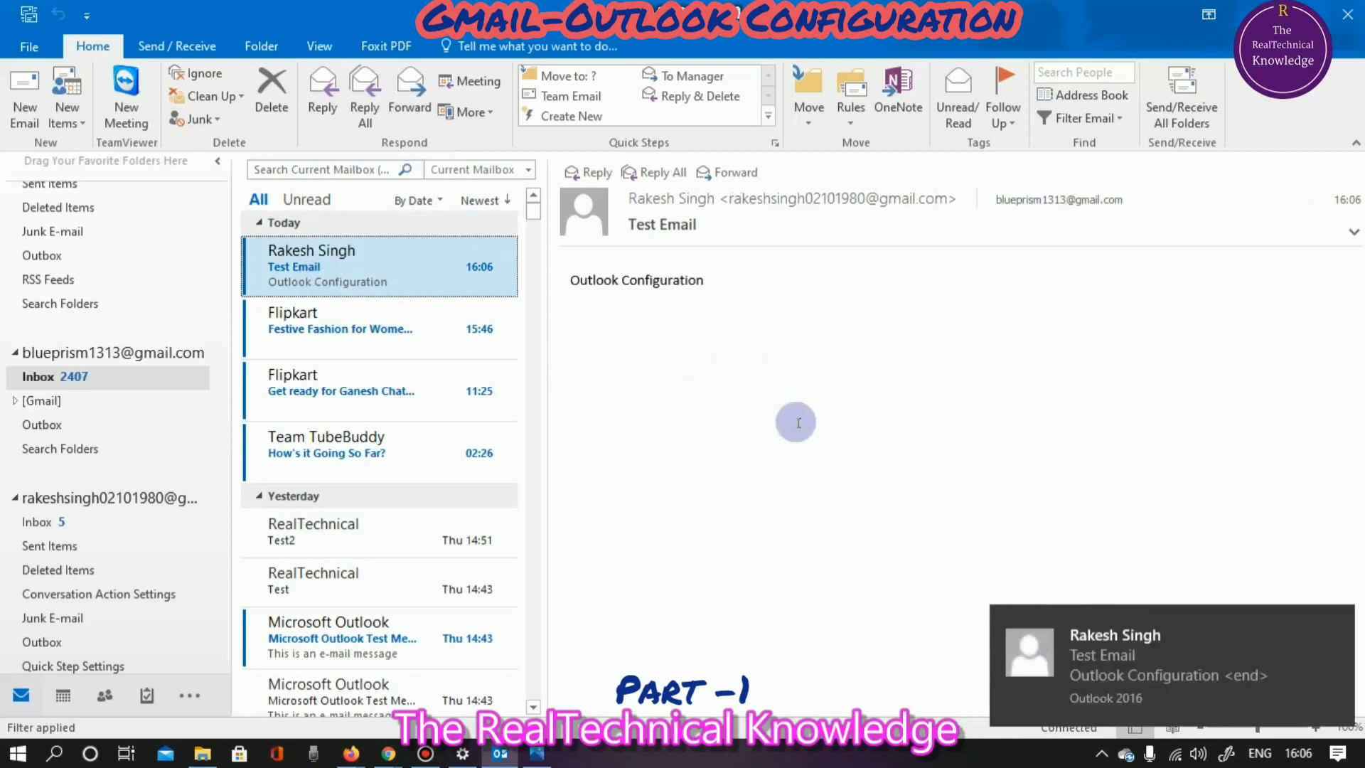
{"action": "left_click", "coordinate": [43, 548]}
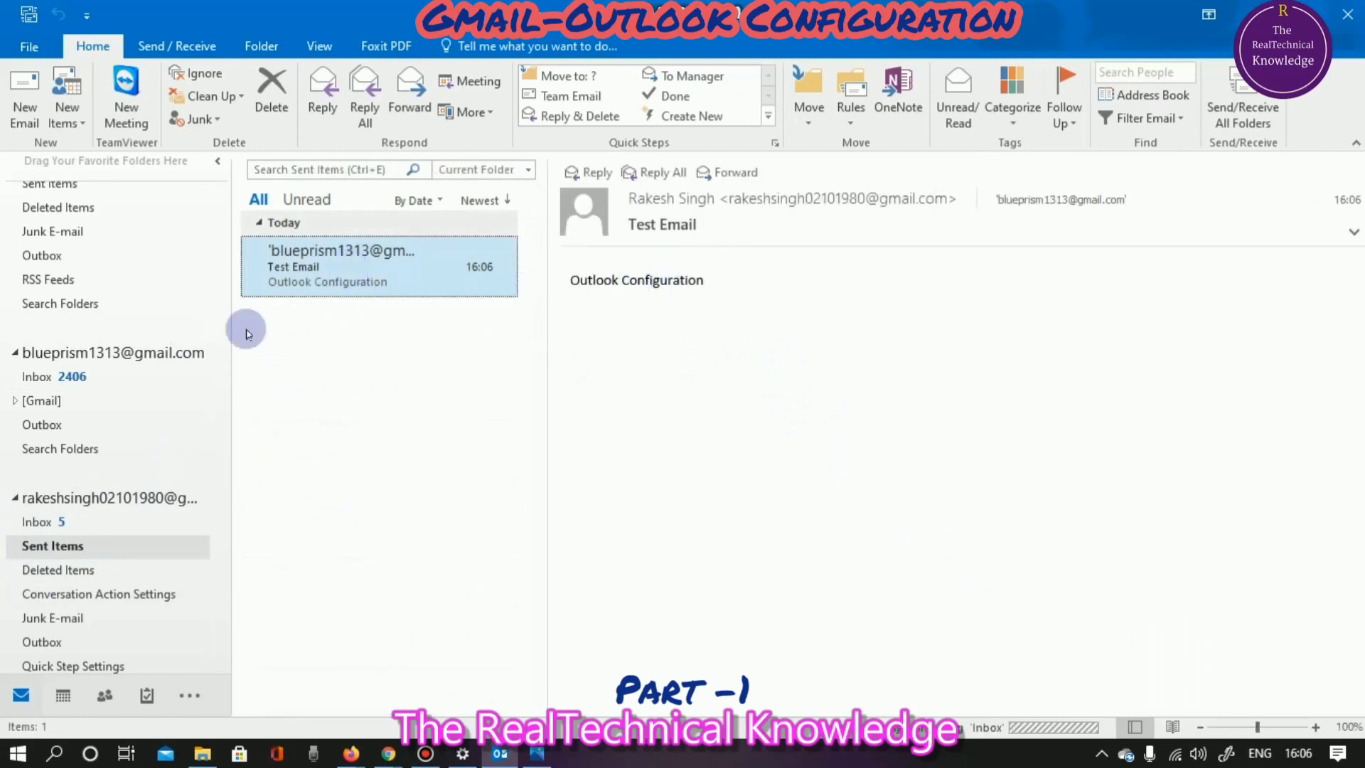
{"action": "left_click", "coordinate": [55, 383]}
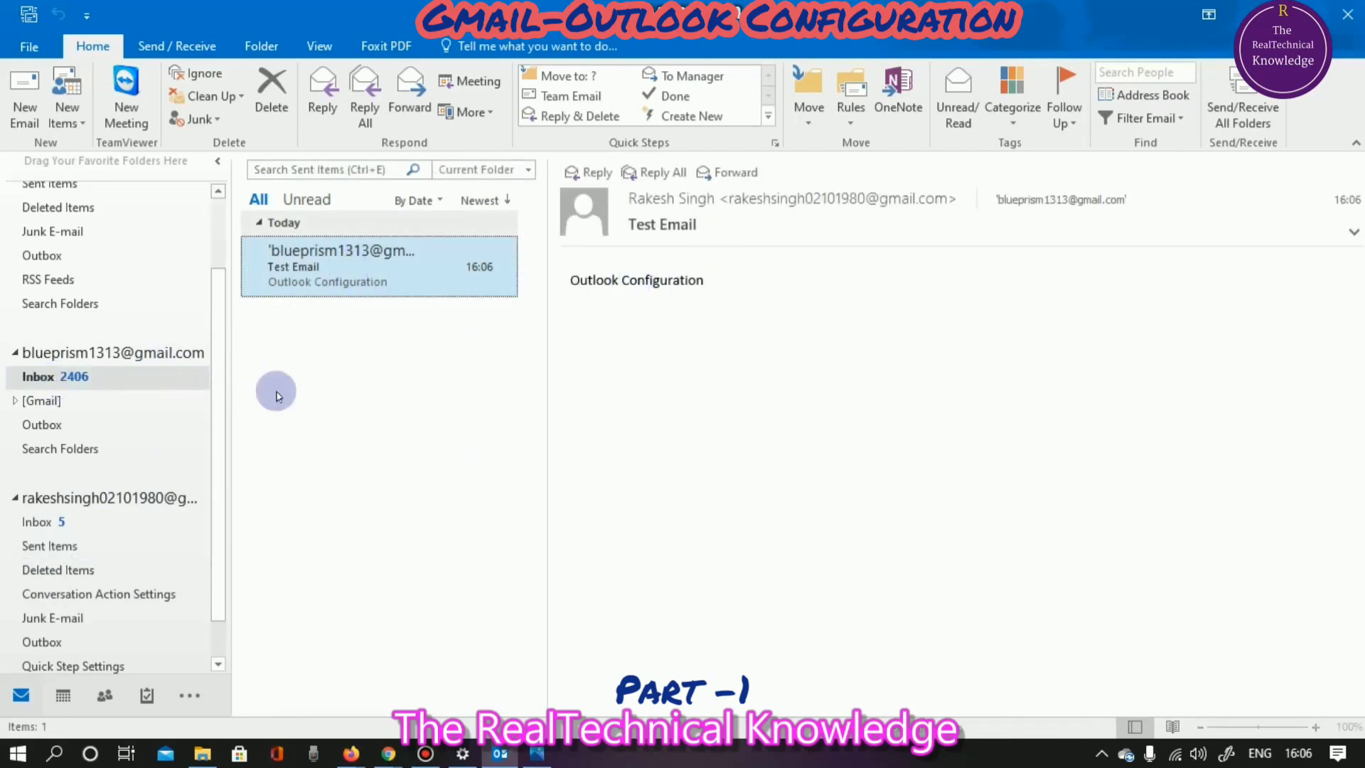
{"action": "left_click", "coordinate": [329, 277]}
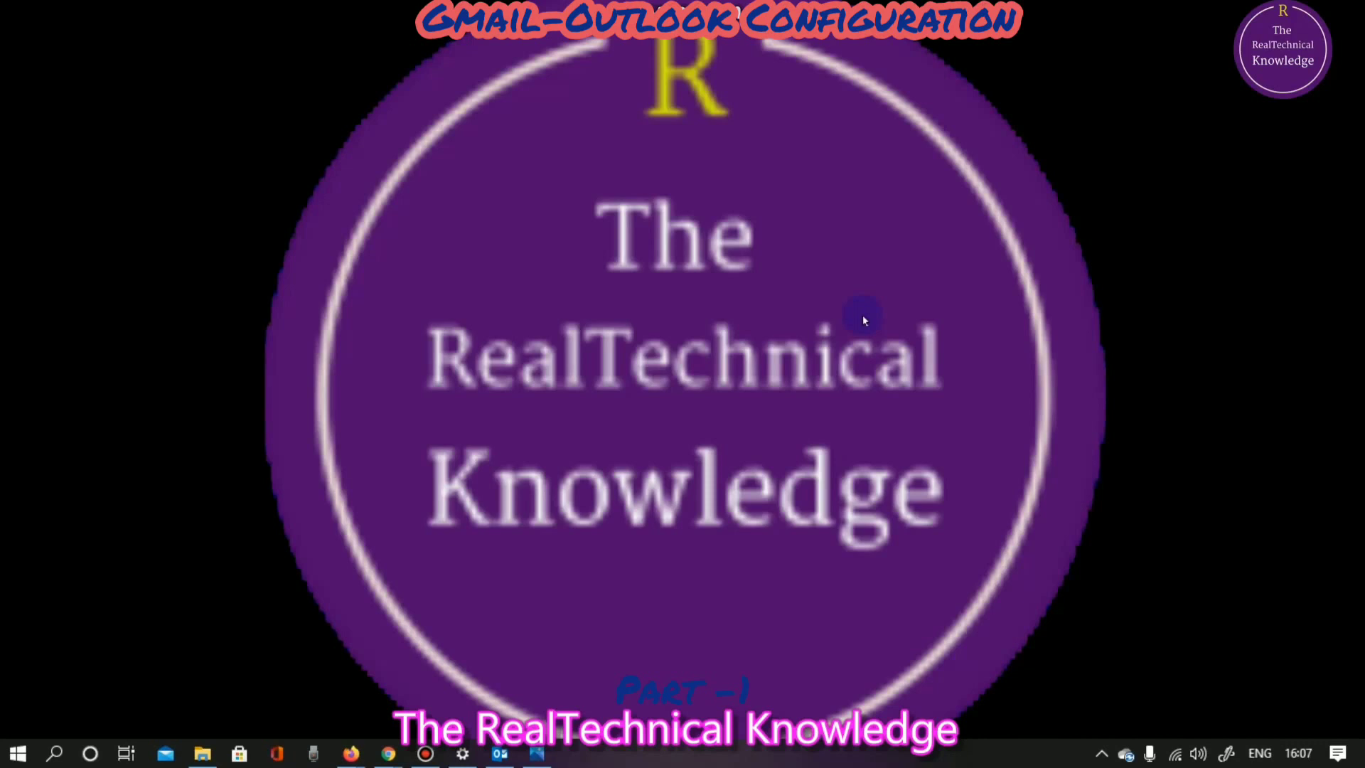
{"action": "left_click", "coordinate": [499, 753]}
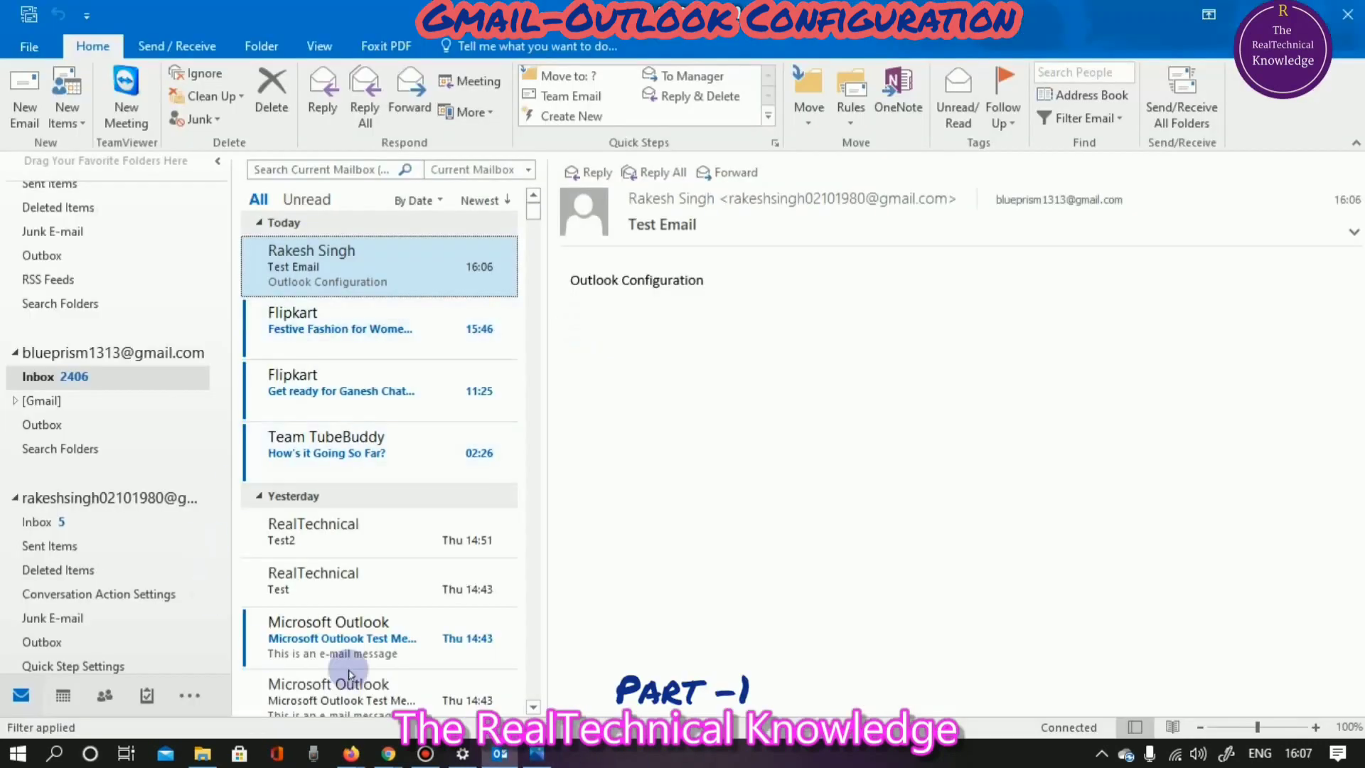